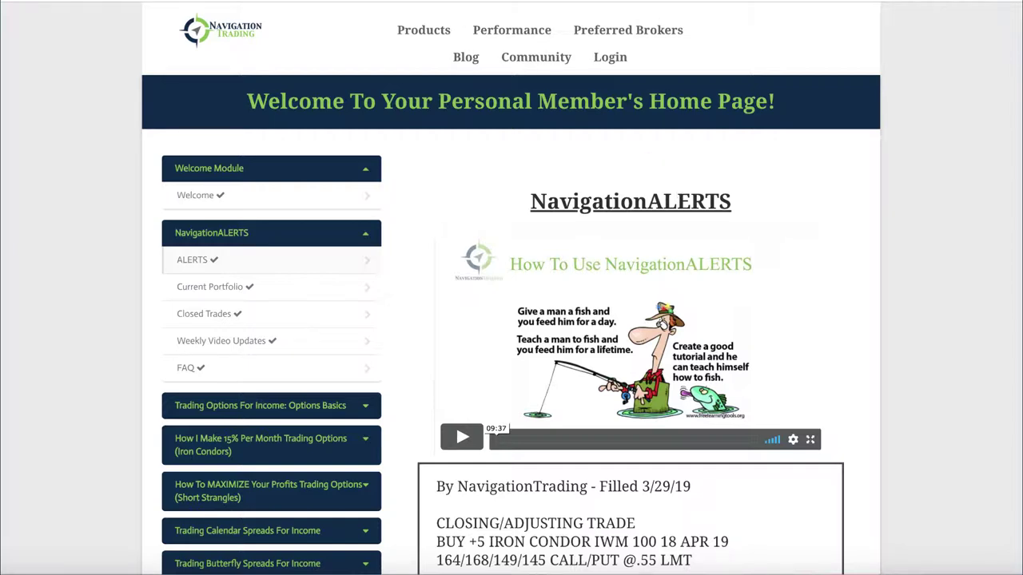
Open the 'Who Got Caught Being HOT this Week?' post from the TradeHacker Community feed.
left_click(536, 57)
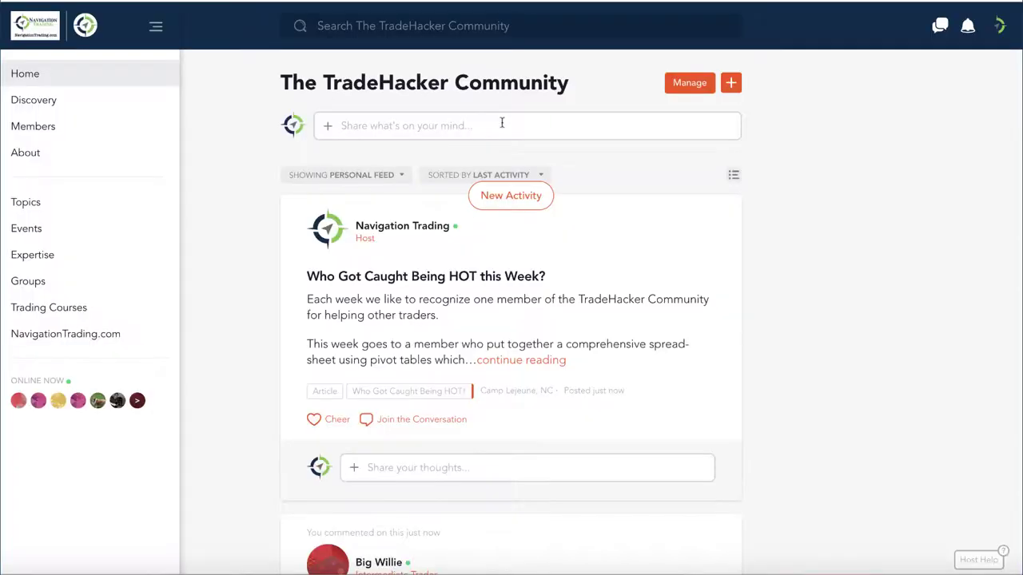
left_click(481, 312)
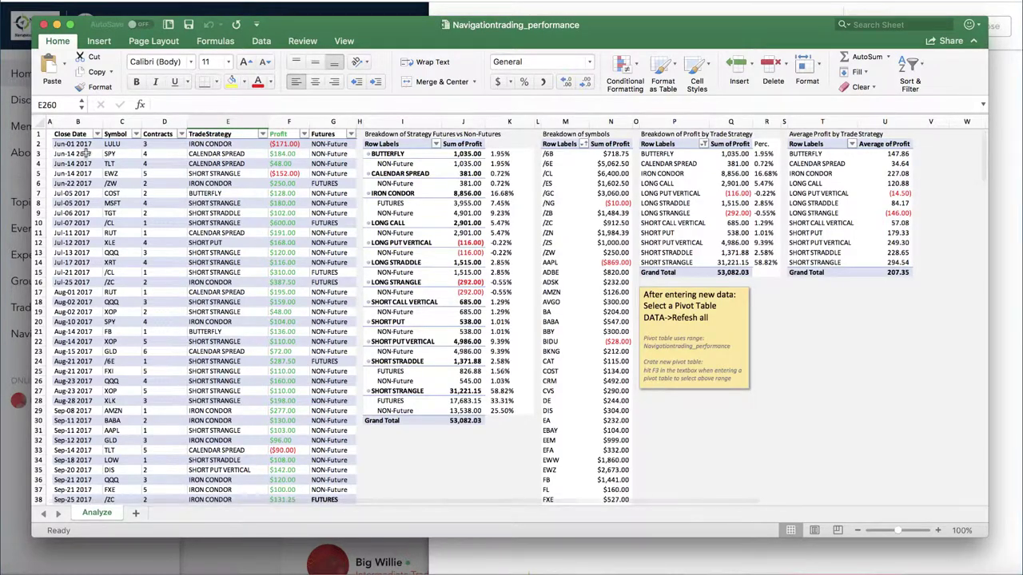
Review the Navigationtrading_performance closed trades and pivot tables, then close the post.
scroll(244, 301, "down", 20)
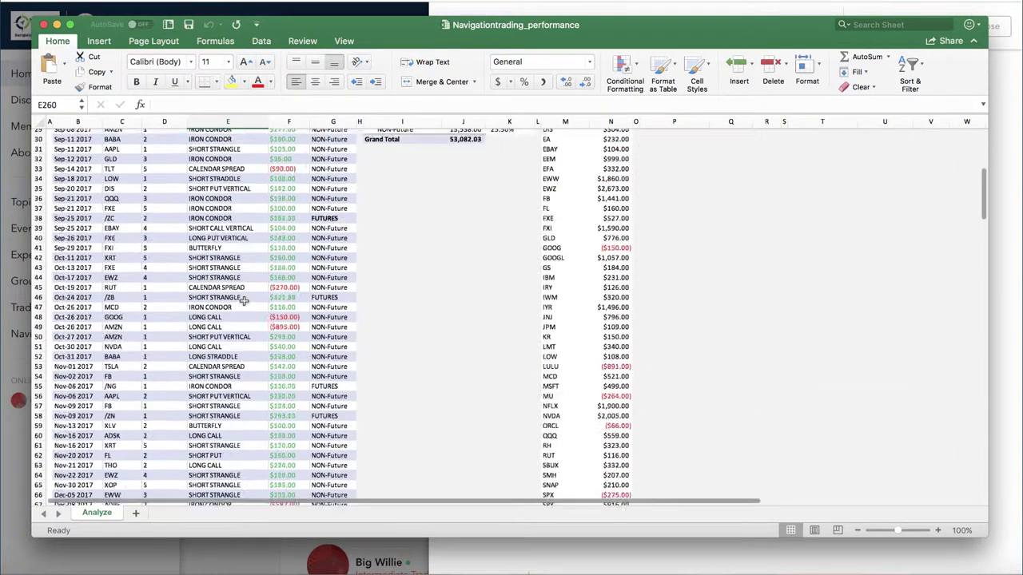
scroll(243, 301, "down", 20)
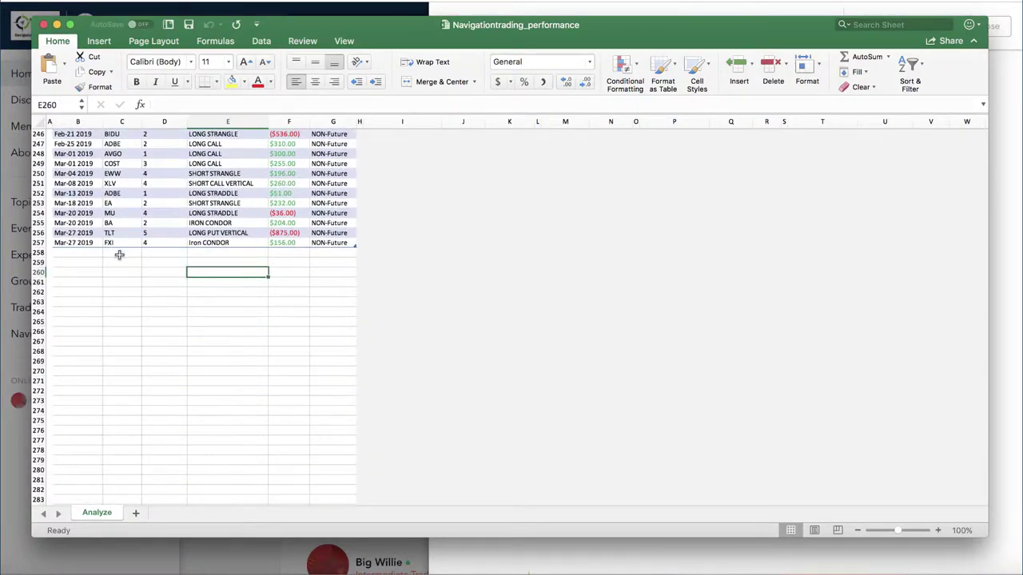
scroll(171, 252, "up", 15)
scroll(172, 252, "up", 20)
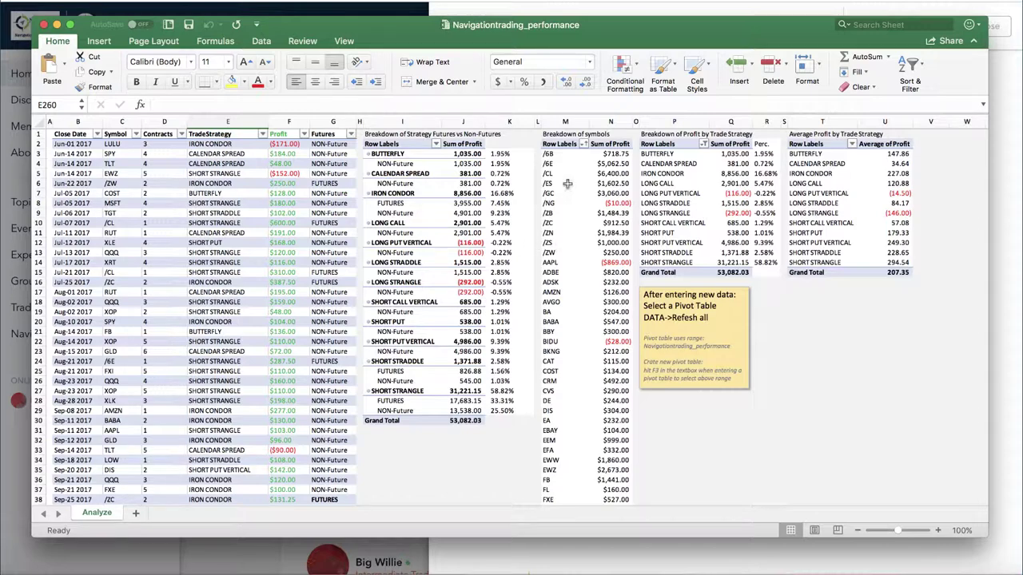
scroll(567, 190, "down", 2)
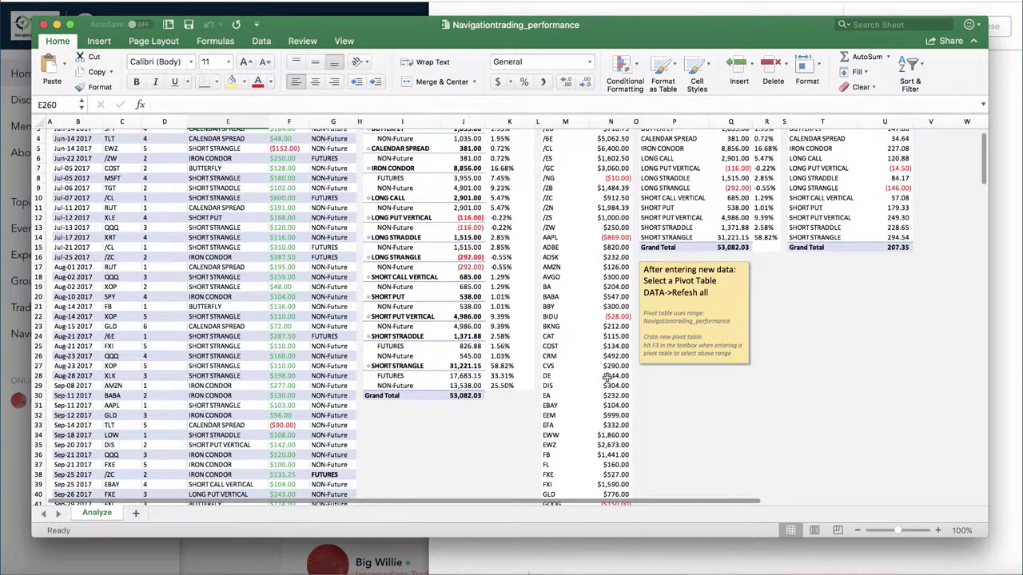
scroll(584, 452, "down", 1)
scroll(584, 452, "up", 4)
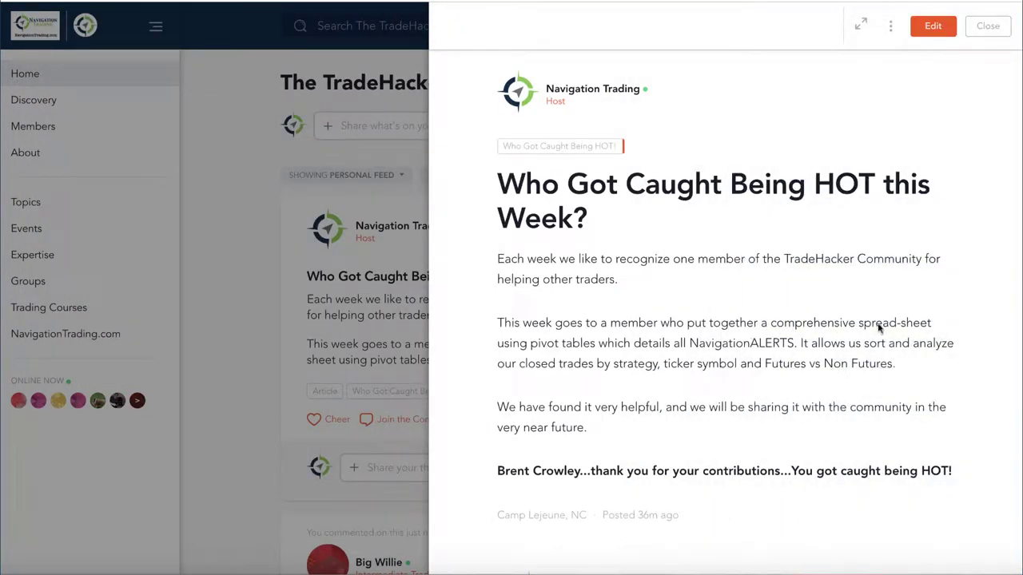
left_click(988, 26)
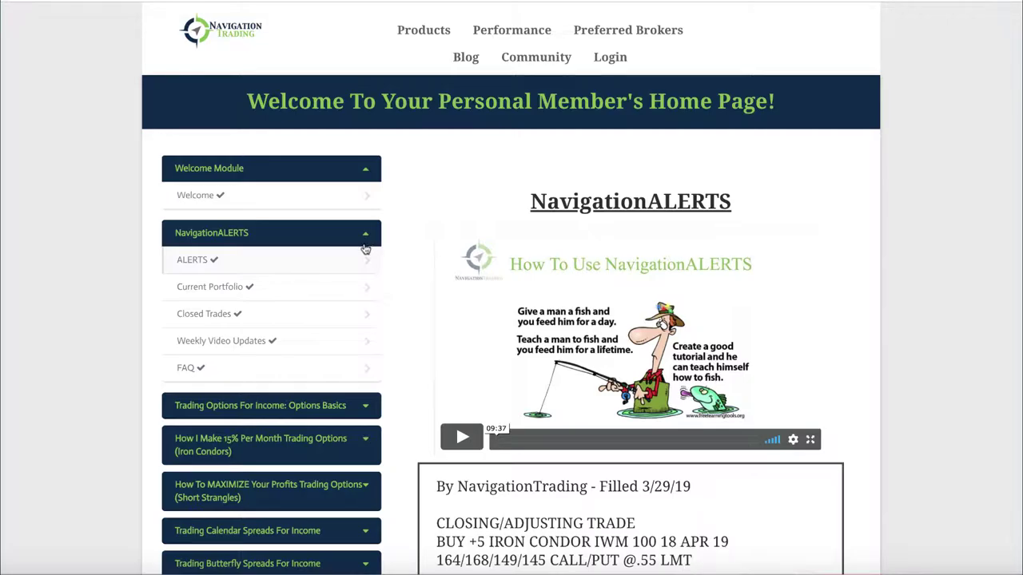
Find the 3/25/19 /ZN short strangle alert and highlight /ZN and IV% values 85 and 61.
scroll(703, 252, "down", 20)
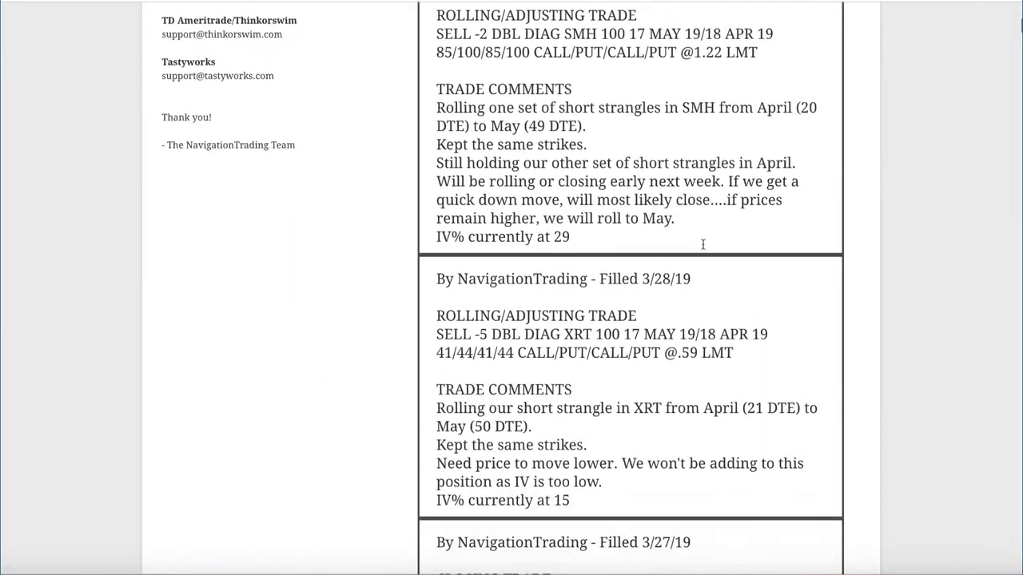
scroll(703, 248, "down", 12)
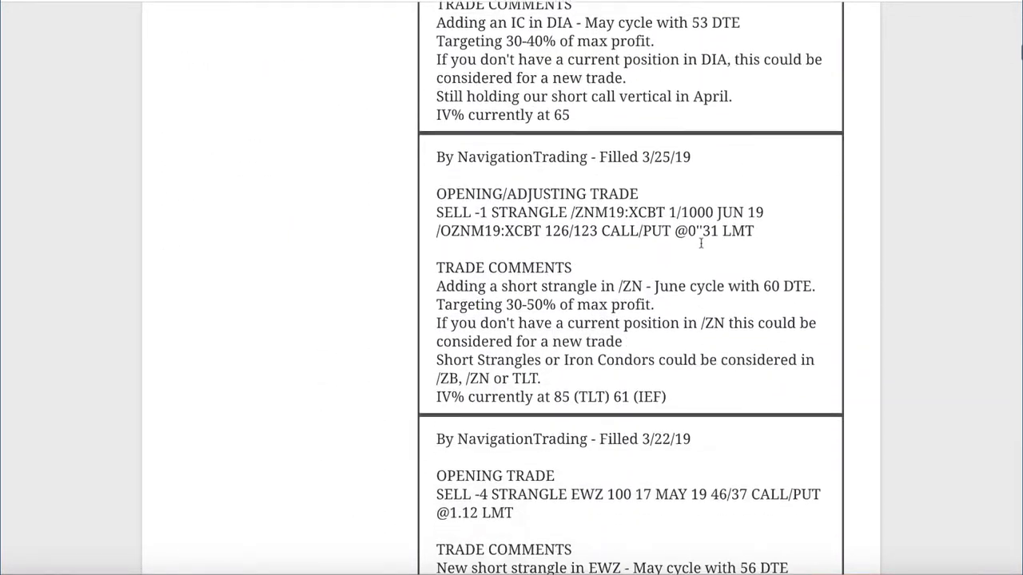
scroll(702, 247, "up", 1)
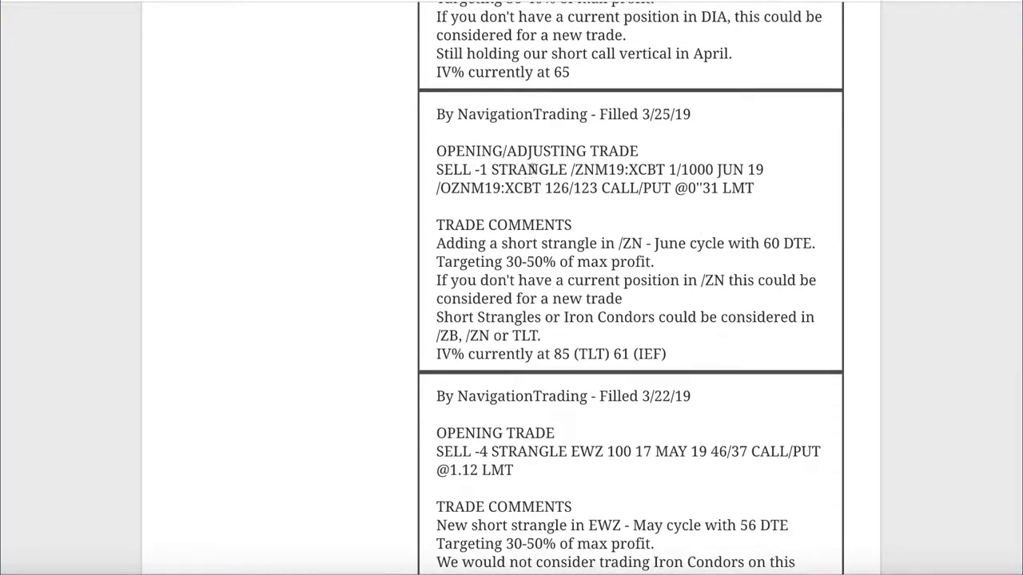
left_click_drag(570, 169, 596, 170)
double_click(557, 353)
left_click_drag(616, 354, 648, 354)
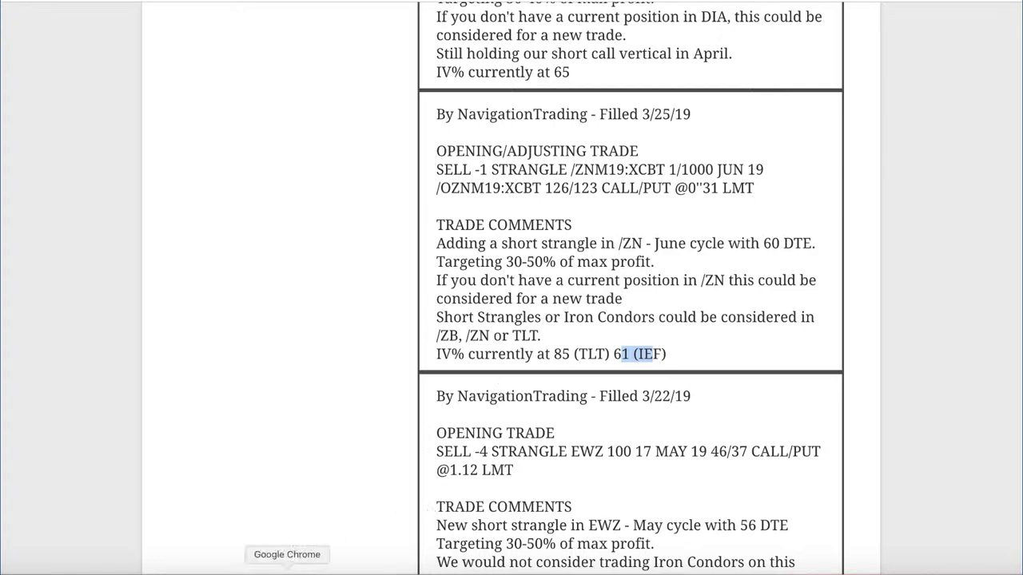
Open the /ZNM19 risk profile in thinkorswim, excluding the 123 put and 126 call legs.
left_click(321, 571)
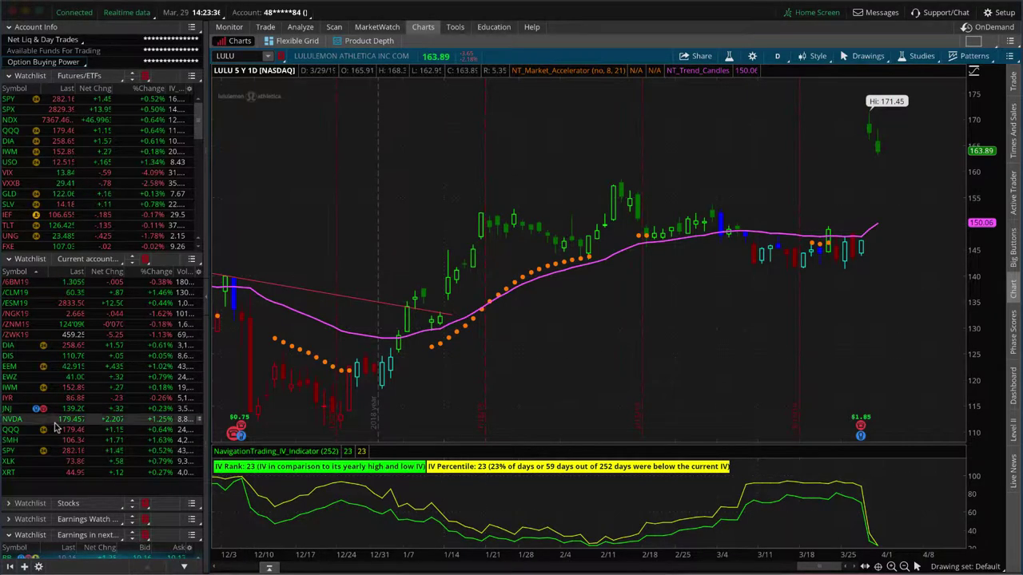
left_click(36, 324)
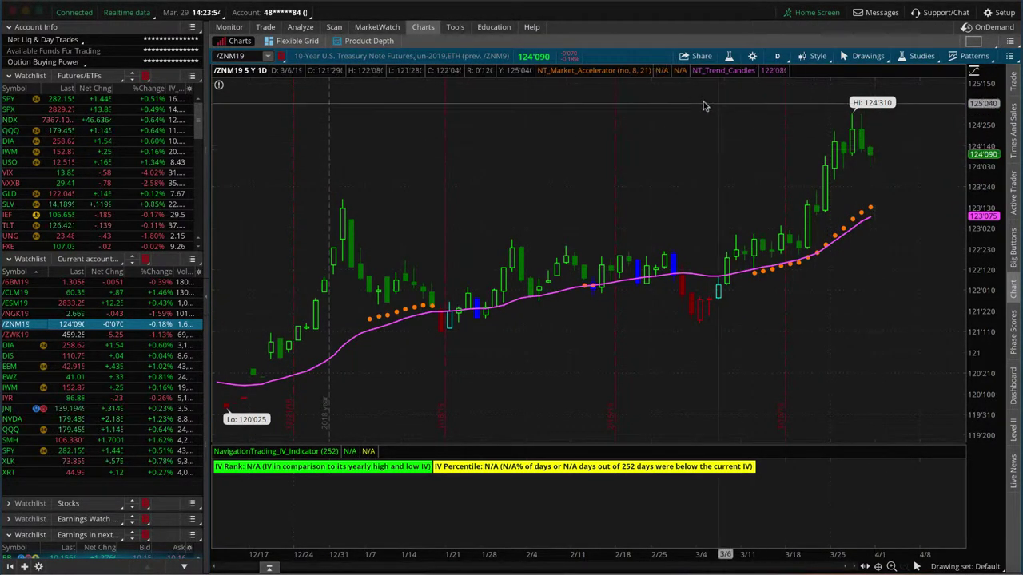
left_click(300, 27)
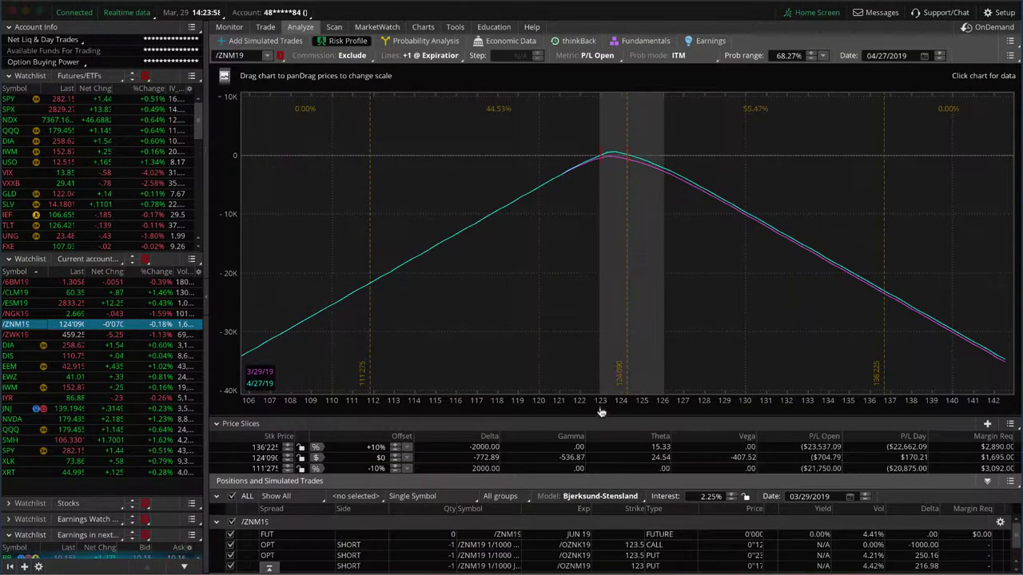
left_click_drag(599, 416, 594, 376)
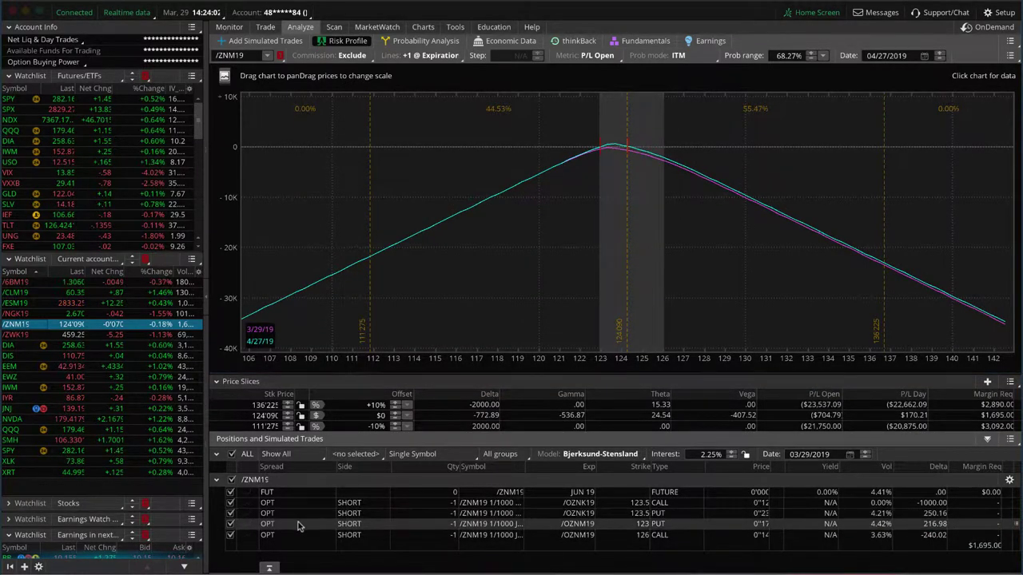
left_click(230, 524)
left_click(230, 534)
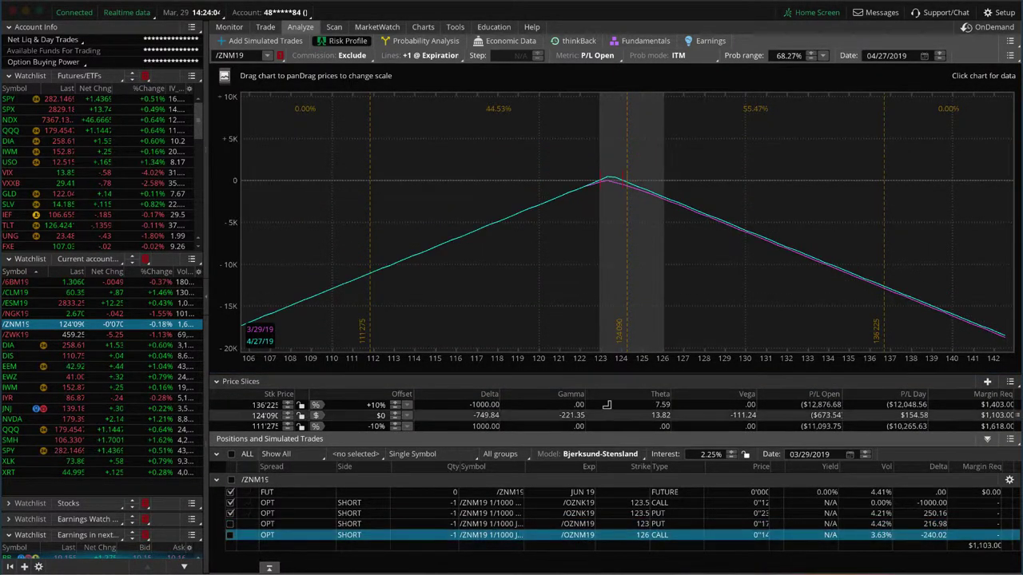
Pan and zoom the price axis to centre on the P/L peak.
left_click_drag(607, 366, 297, 304)
left_click_drag(608, 366, 869, 369)
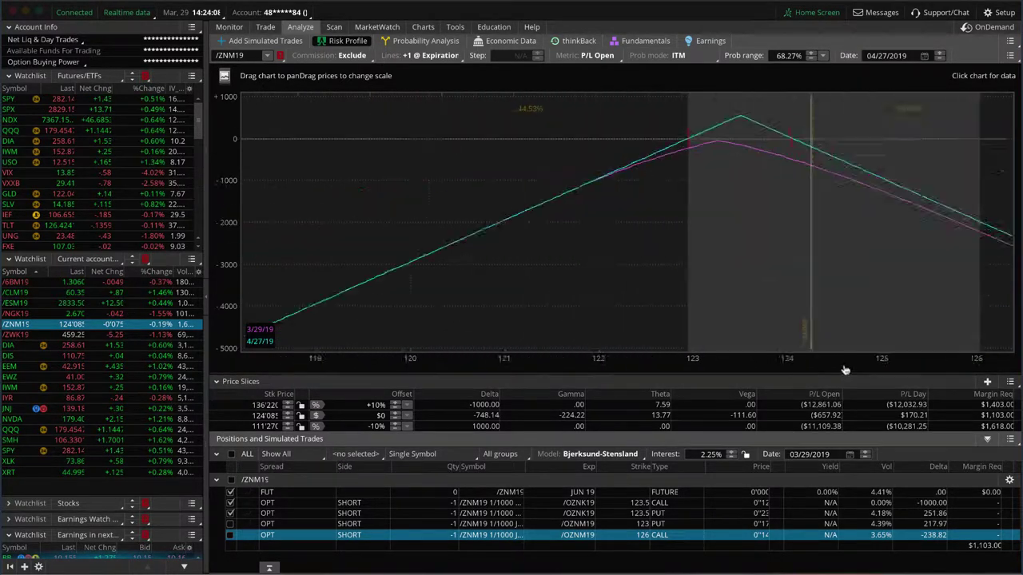
left_click_drag(689, 251, 327, 292)
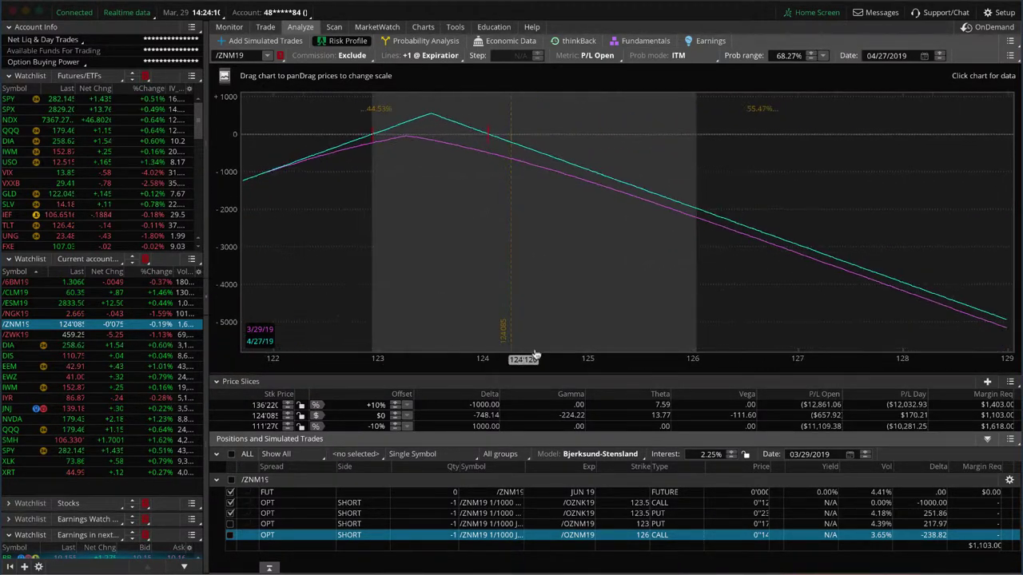
left_click_drag(573, 370, 791, 358)
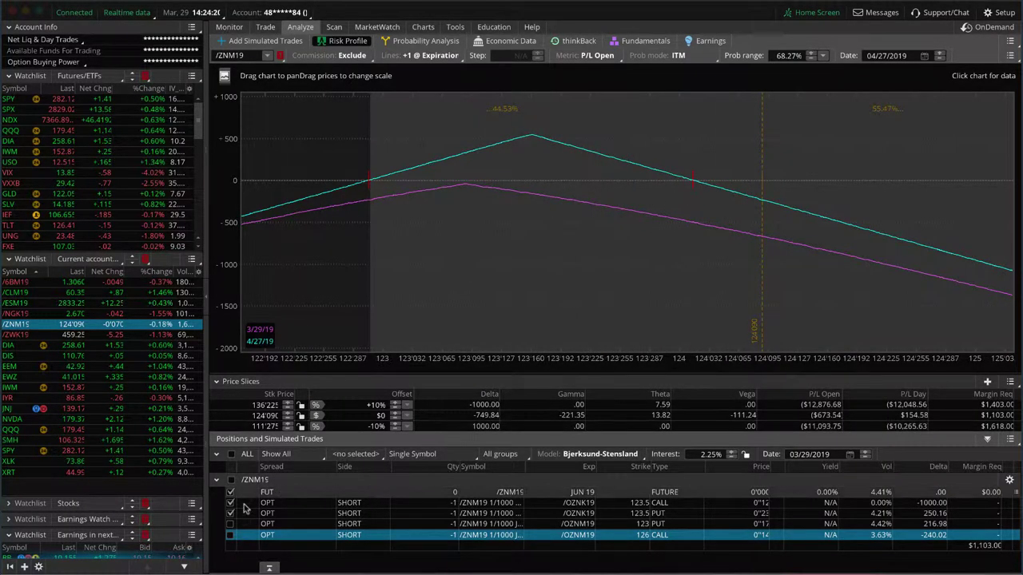
Keep only the 123 put and 126 call legs and widen the price range to 123–127.
left_click(230, 503)
left_click(230, 513)
left_click(230, 524)
left_click(230, 535)
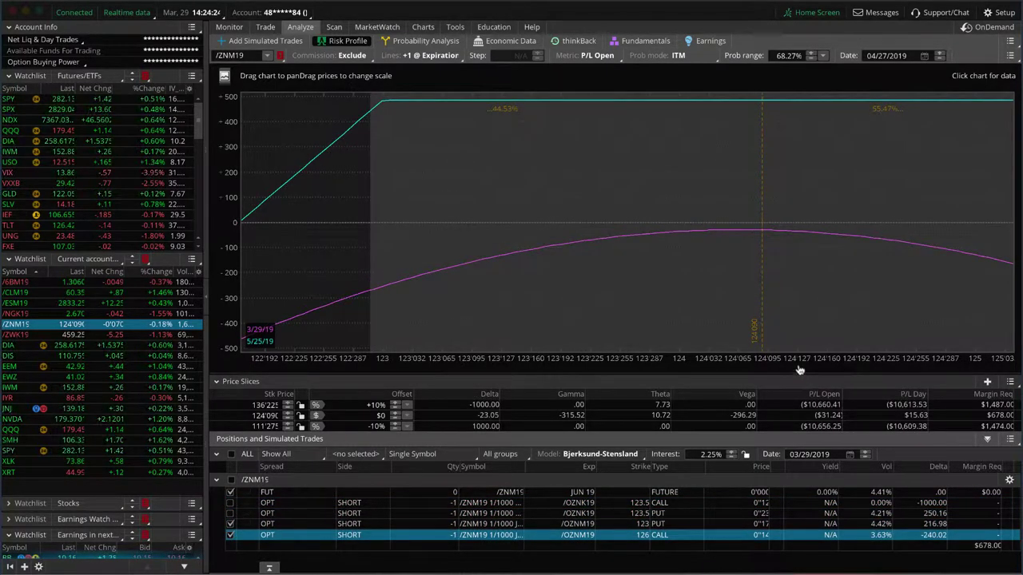
left_click_drag(794, 359, 538, 354)
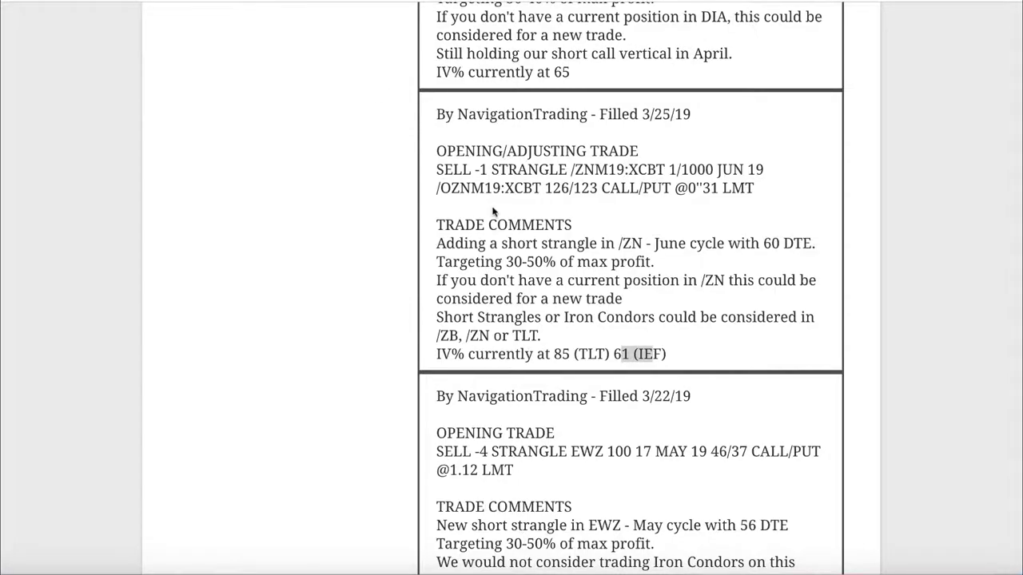
Scroll up to the 3/25/19 DIA iron condor alert, then return to thinkorswim.
scroll(495, 217, "up", 1)
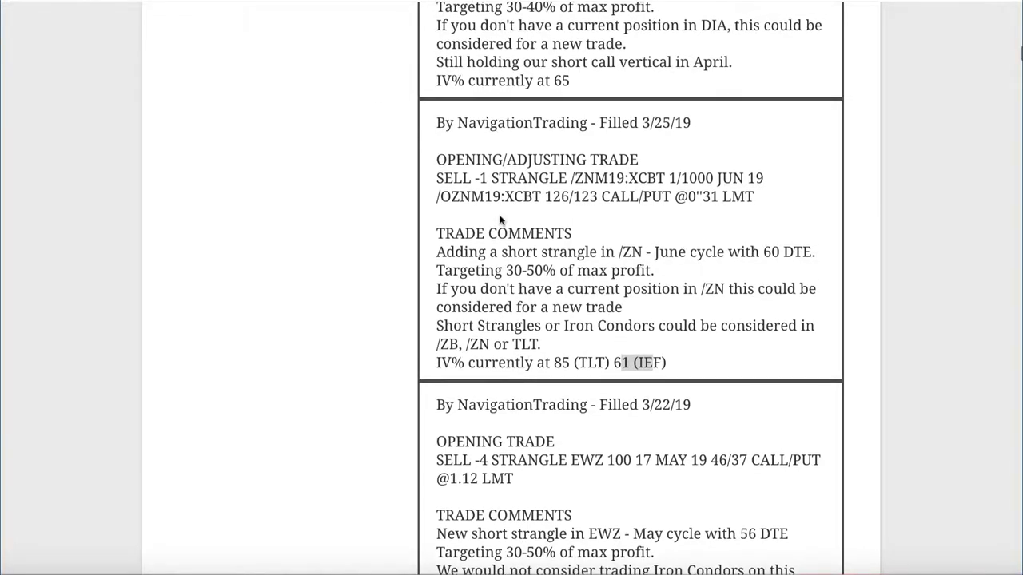
scroll(500, 220, "up", 5)
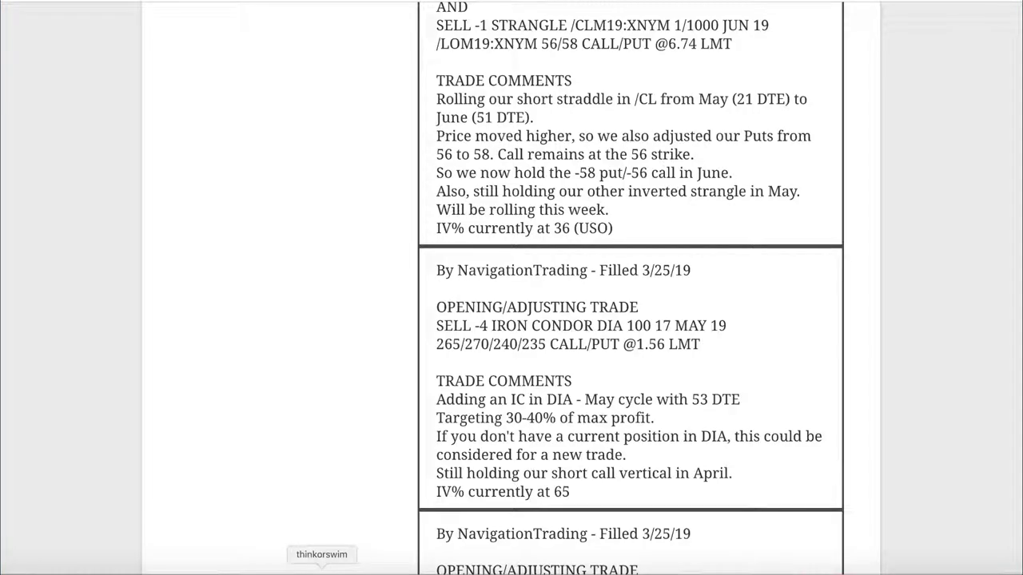
left_click(321, 570)
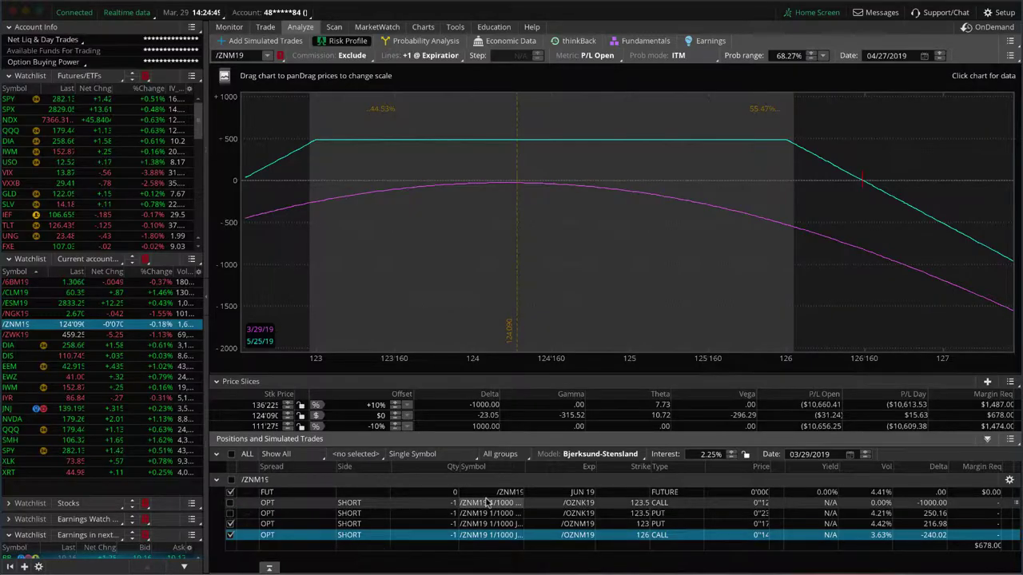
Load the DIA risk profile and exclude the 235/240 put and 265/270 call legs.
left_click(79, 347)
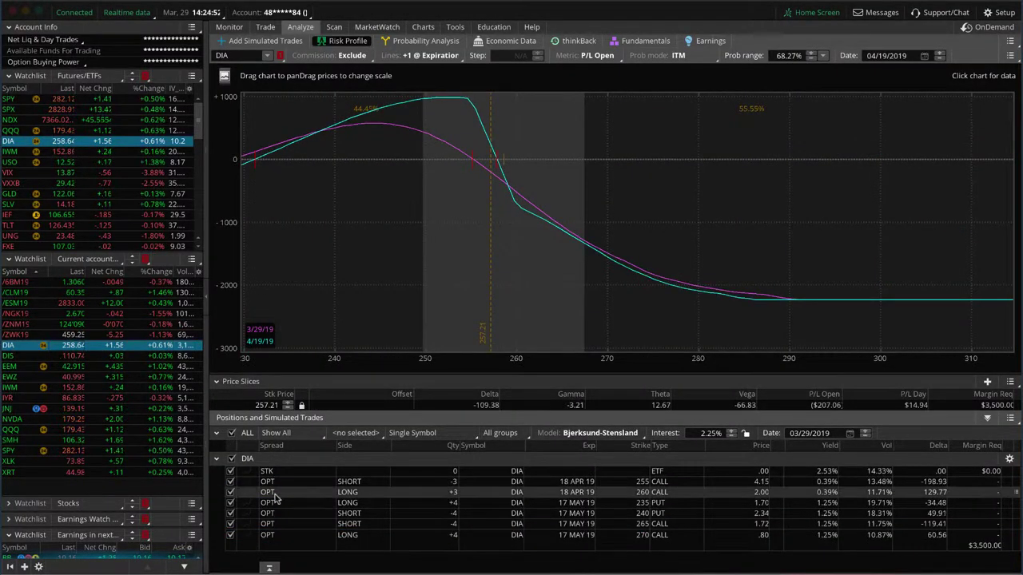
left_click(230, 502)
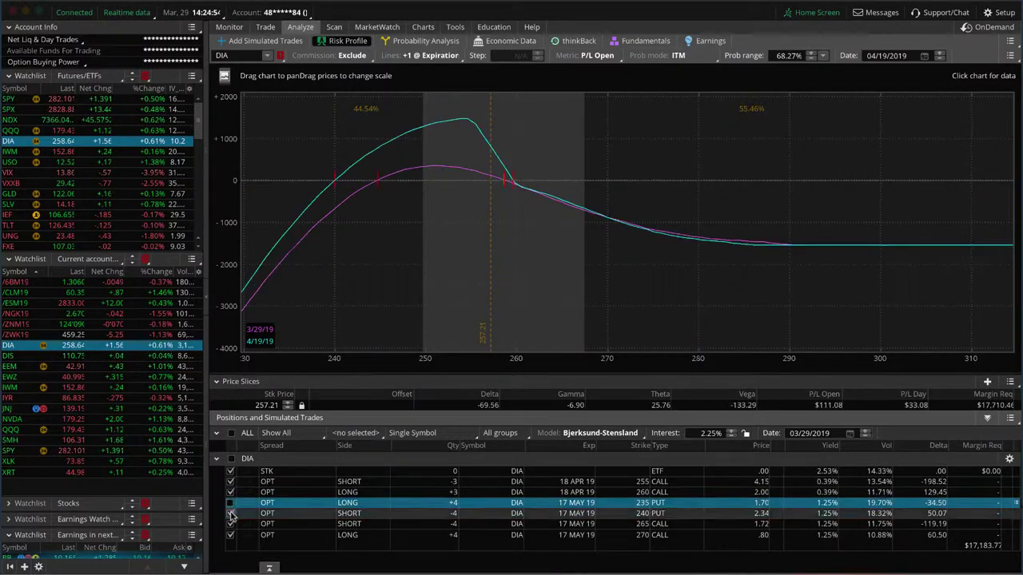
left_click(230, 513)
left_click(230, 524)
left_click(230, 535)
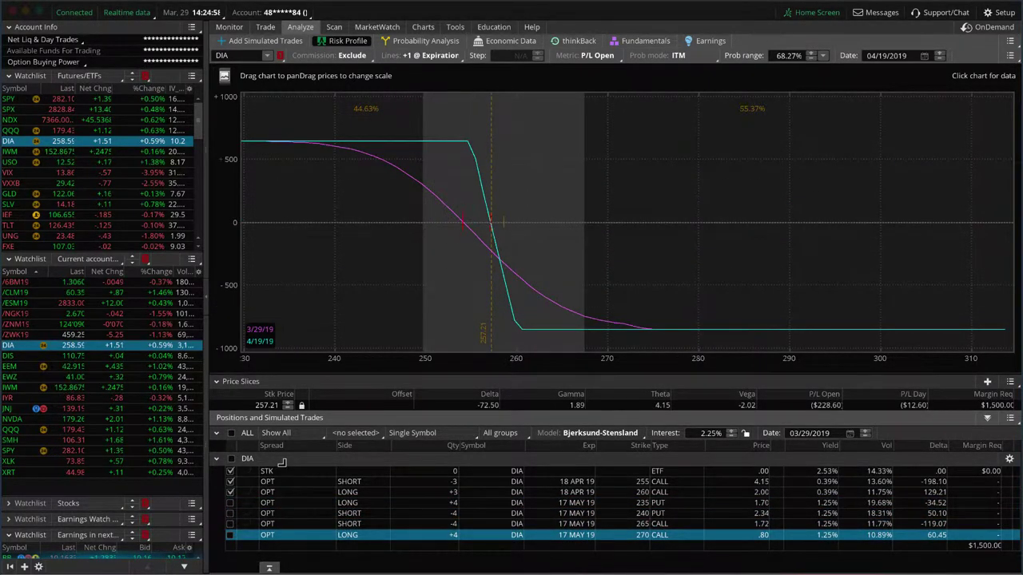
Exclude the 255 and 260 calls, re-include the 235/240/265/270 legs, and stretch the price axis to 240–300.
left_click(230, 482)
left_click(231, 493)
left_click(230, 503)
left_click(230, 513)
left_click(230, 523)
left_click(230, 535)
left_click_drag(607, 366, 791, 365)
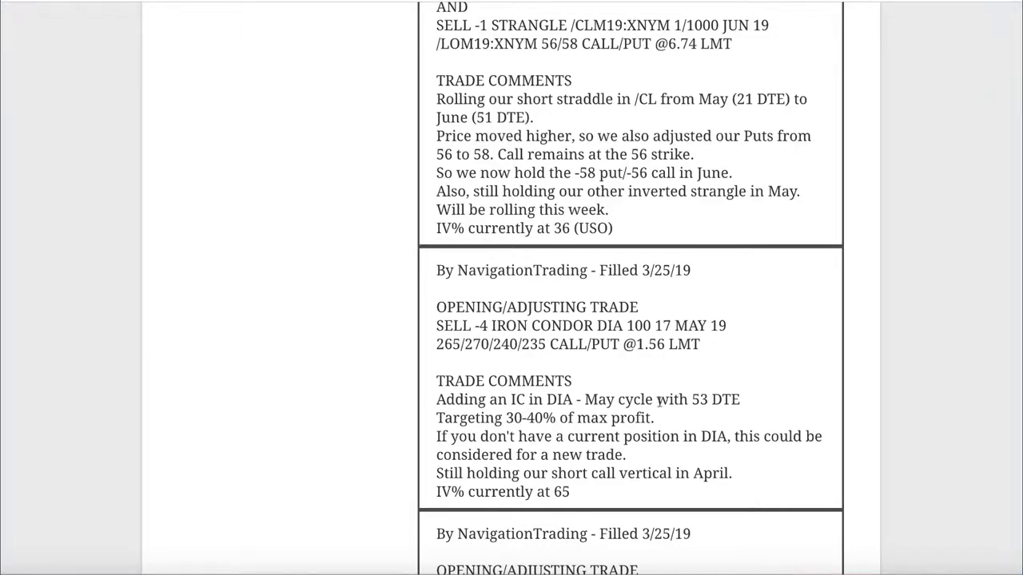
In the 3/26/19 /CL straddle roll, highlight /CL, the 21 DTE May and 51 DTE June expiries.
scroll(659, 399, "up", 3)
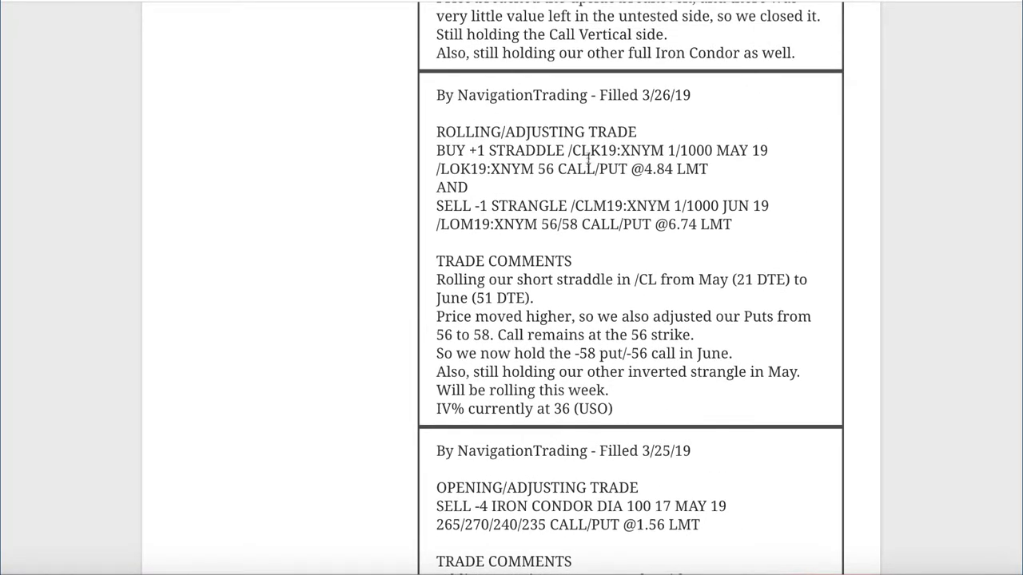
left_click_drag(592, 151, 567, 150)
left_click_drag(731, 280, 799, 280)
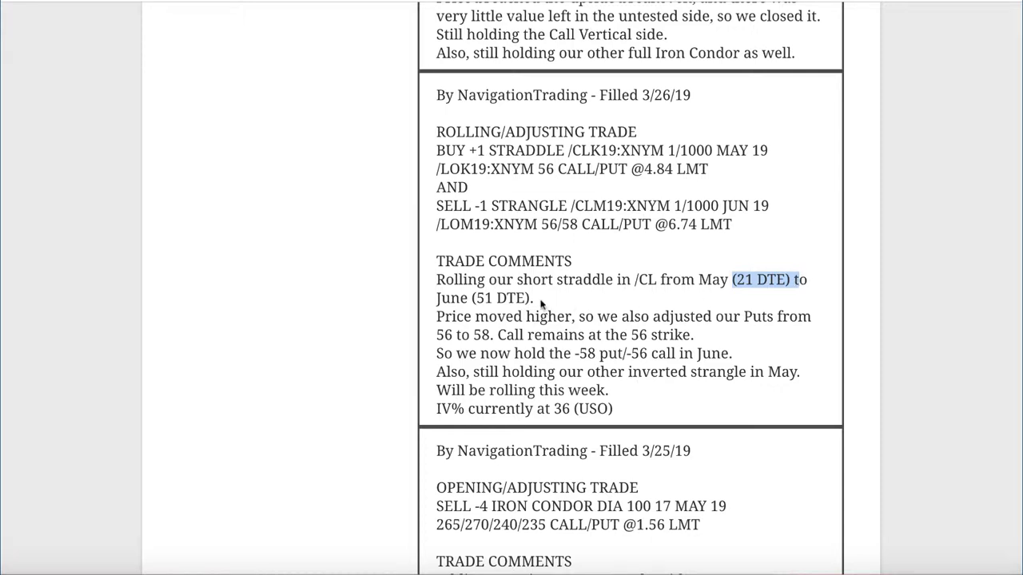
left_click_drag(472, 298, 531, 297)
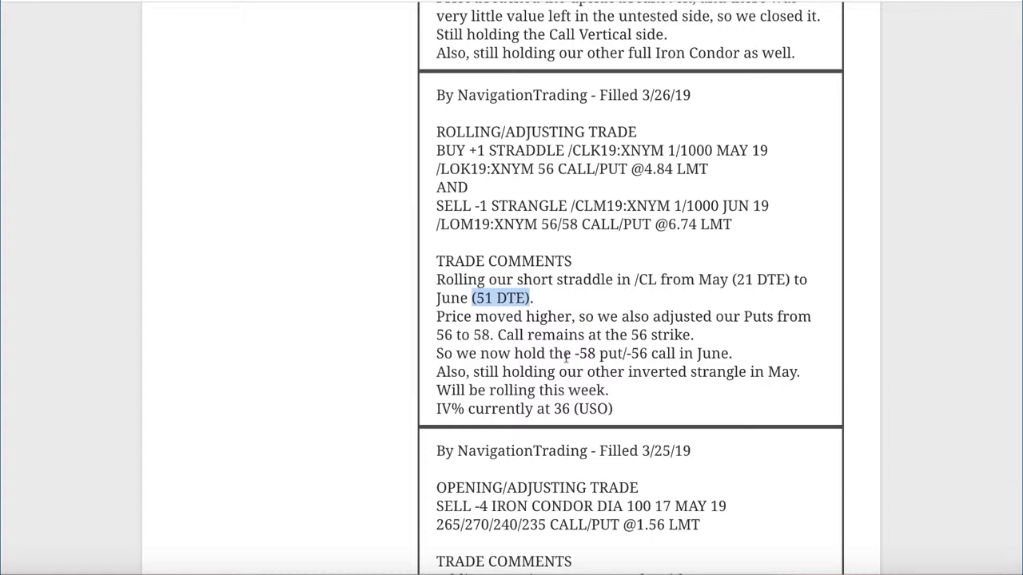
left_click_drag(574, 354, 733, 354)
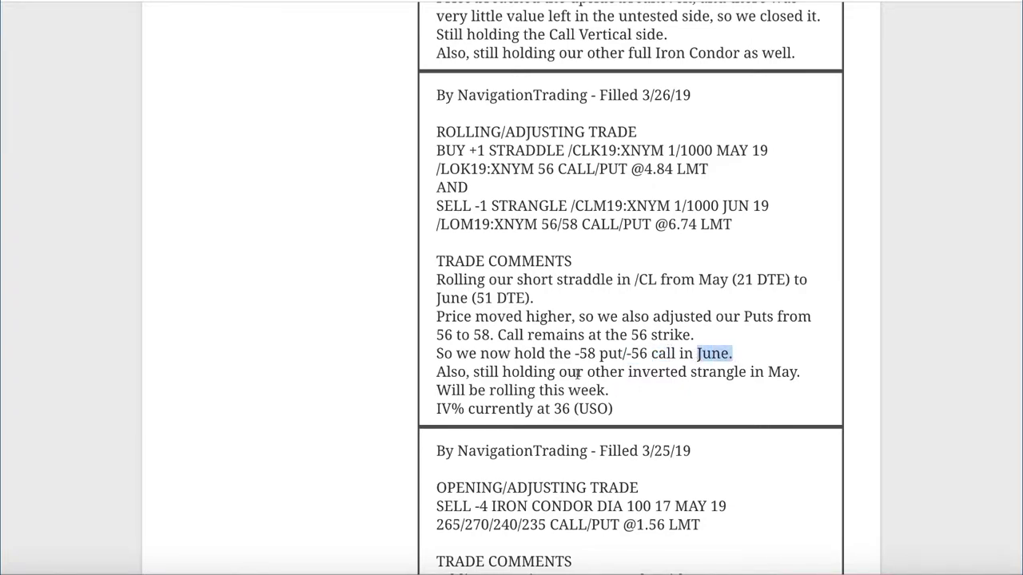
In the 3/29/19 /CL strangle roll, highlight /CL, 18 DTE May, the June -58 put and new 57.5 strike.
scroll(579, 373, "up", 1)
scroll(570, 373, "up", 15)
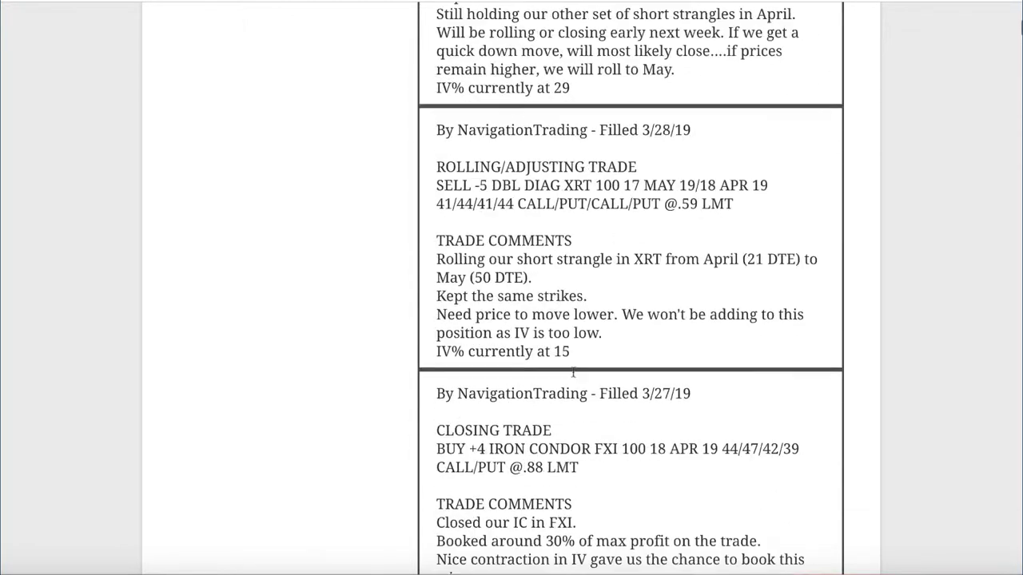
scroll(572, 376, "down", 5)
scroll(575, 378, "down", 4)
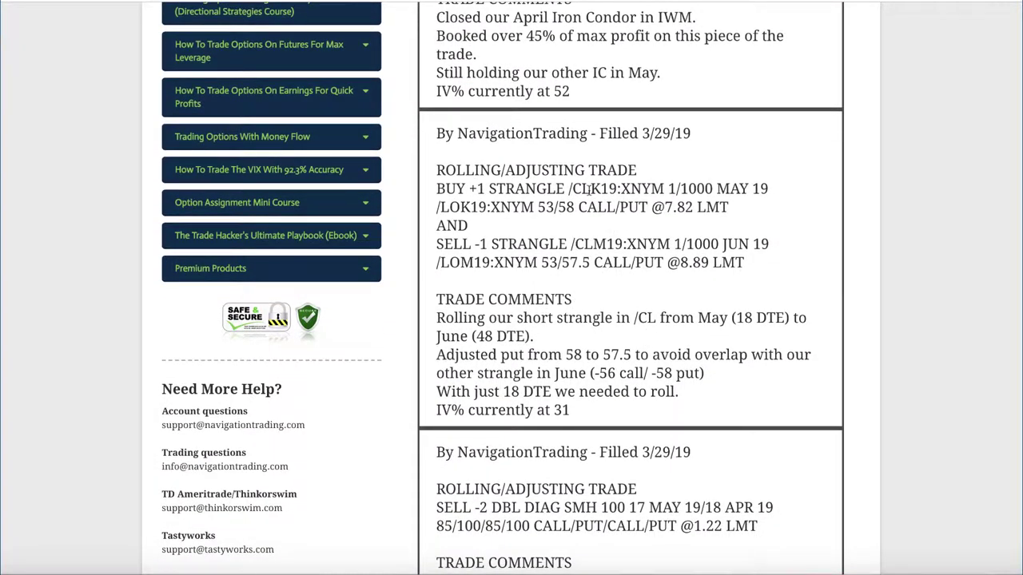
left_click_drag(590, 189, 564, 188)
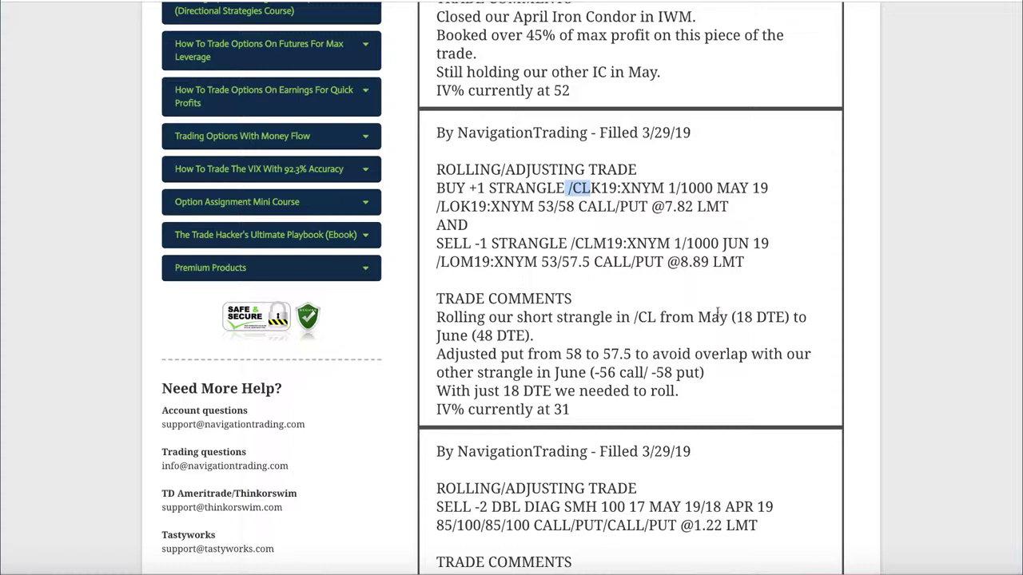
left_click_drag(732, 317, 787, 317)
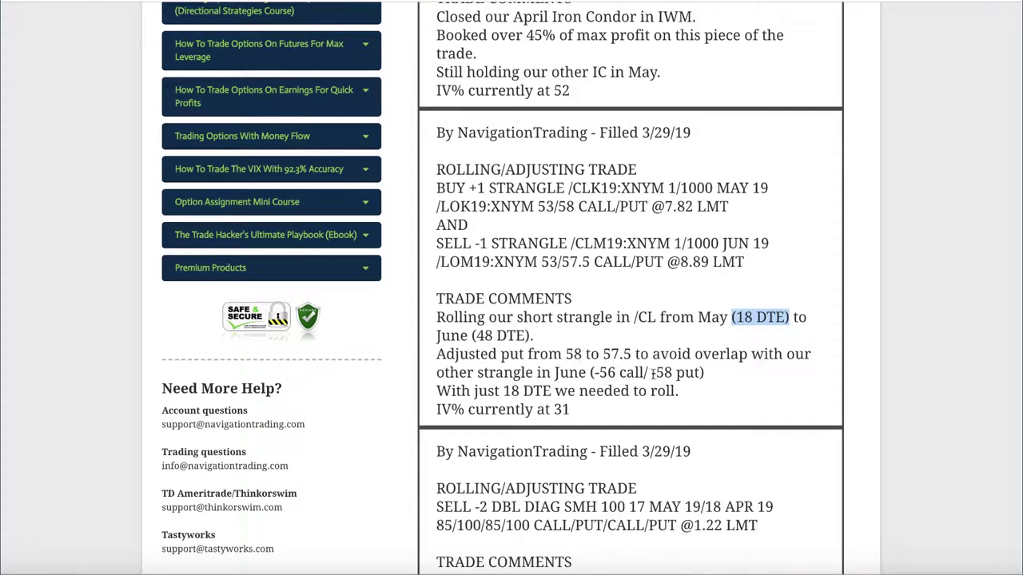
left_click_drag(652, 373, 703, 372)
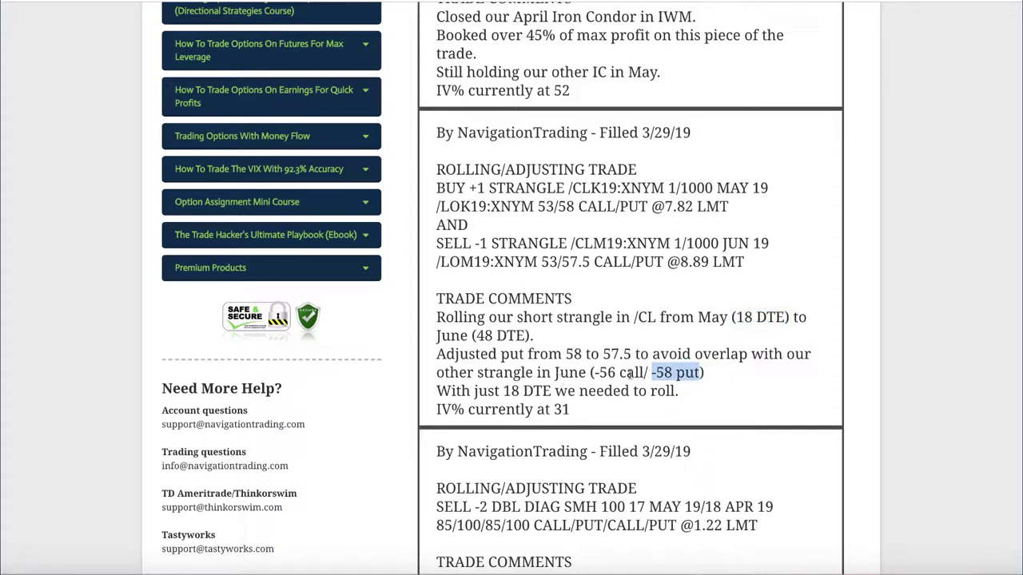
left_click_drag(605, 354, 628, 354)
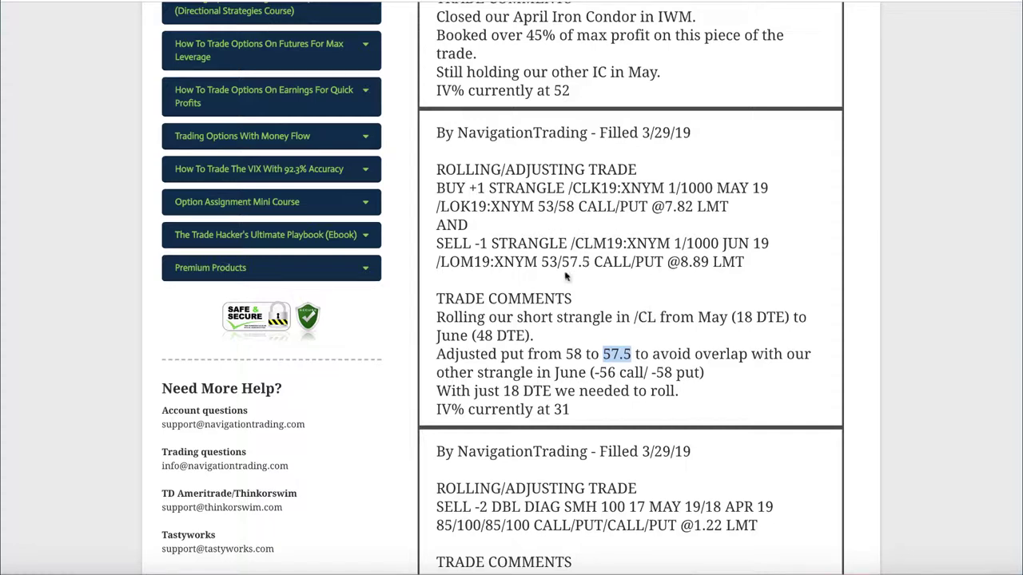
left_click_drag(540, 263, 593, 268)
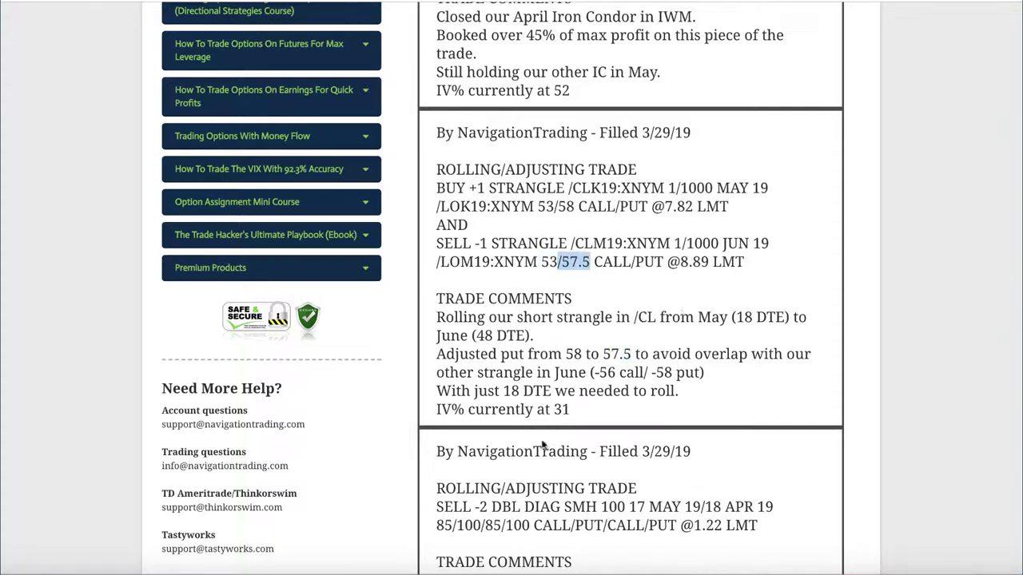
Load the /CLM19 position in thinkorswim and reset the Analyze page to defaults.
left_click(322, 569)
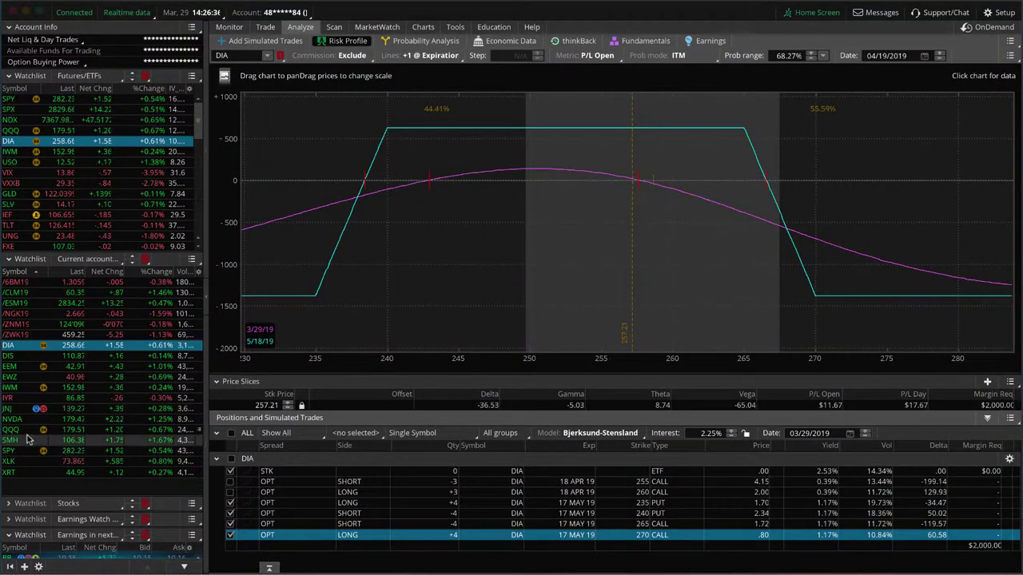
left_click(25, 294)
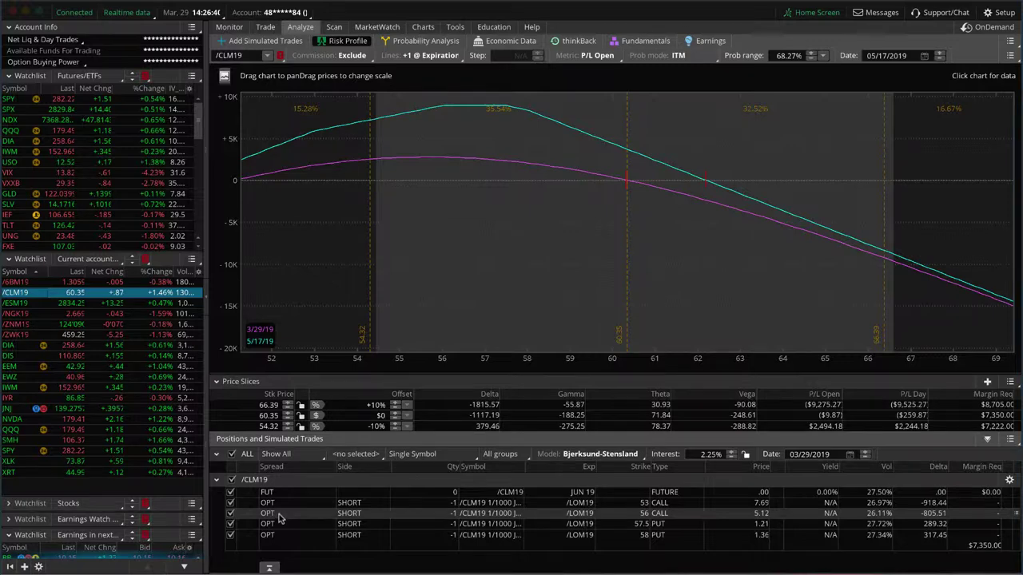
left_click(234, 516)
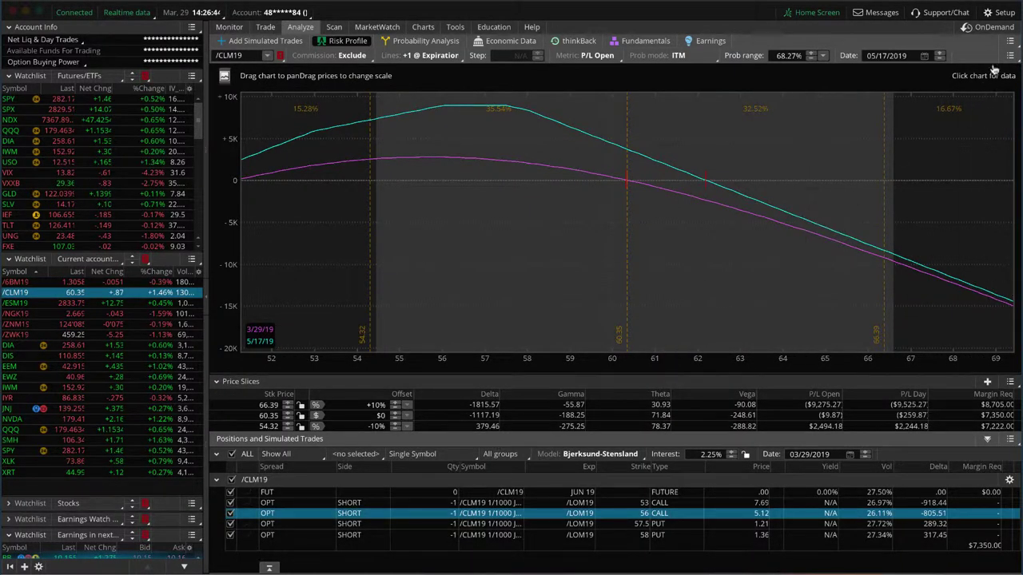
left_click(1009, 40)
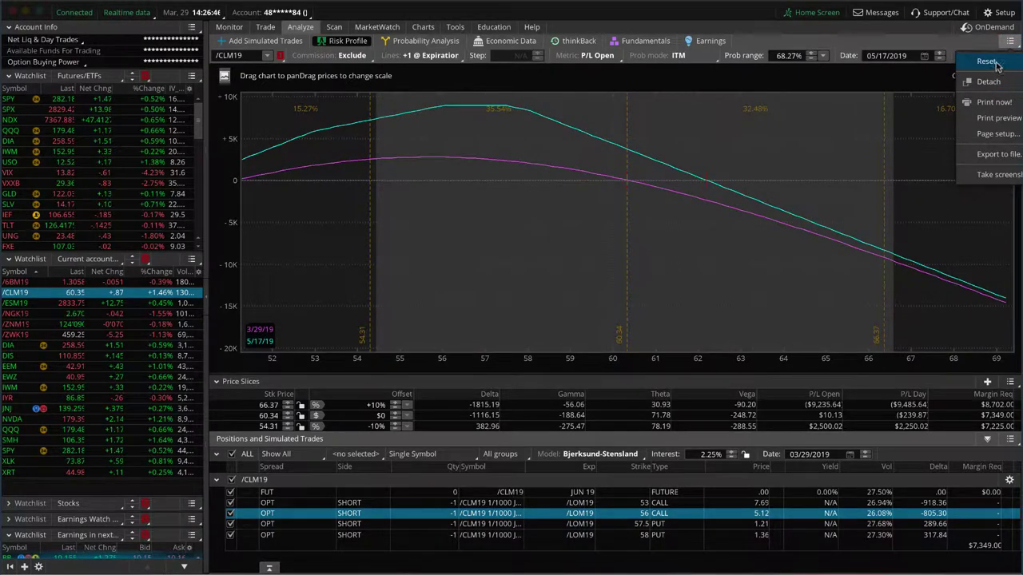
left_click(1003, 69)
left_click(551, 66)
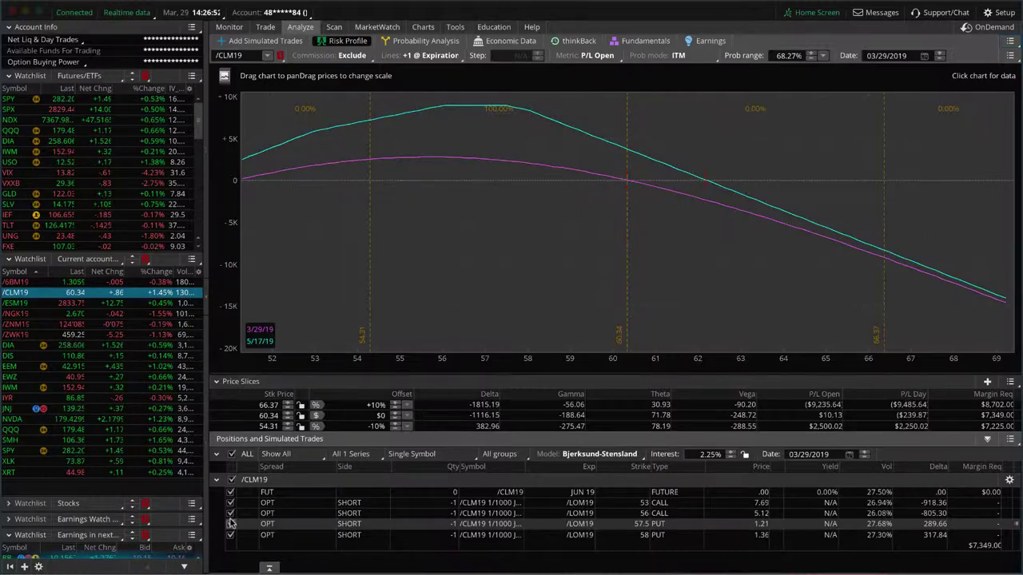
Exclude the 56 call and 58 put, recentre the profile, and open the /CLM19 price chart.
left_click(230, 513)
left_click(230, 535)
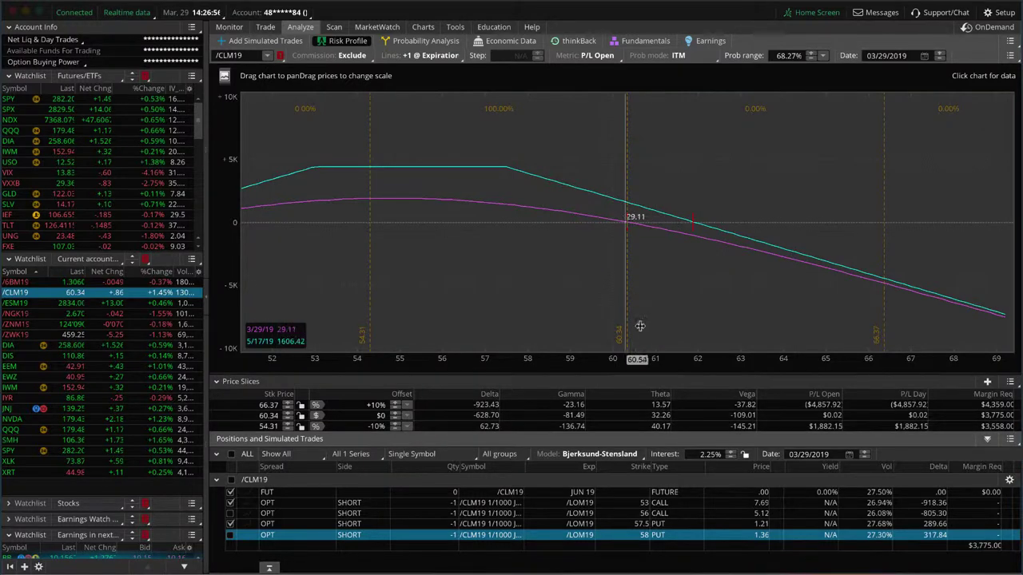
left_click_drag(665, 364, 849, 258)
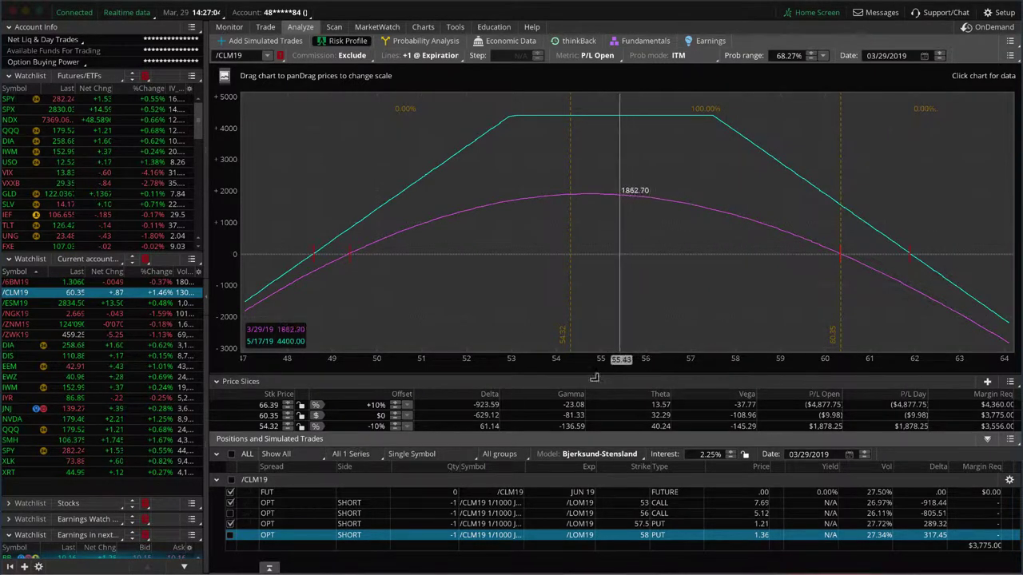
left_click(422, 27)
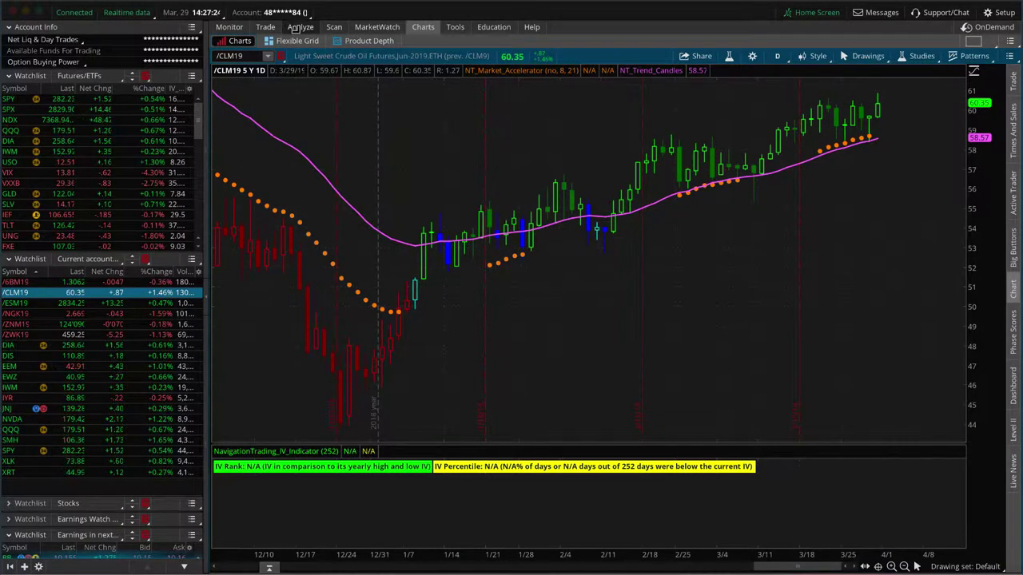
mouse_move(300, 27)
scroll(413, 169, "up", 10)
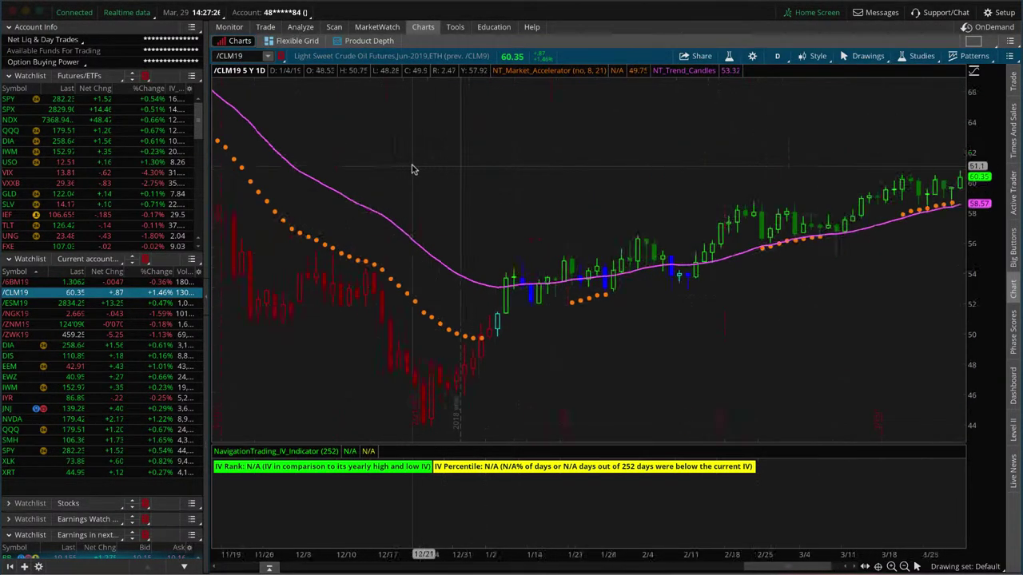
scroll(357, 149, "down", 10)
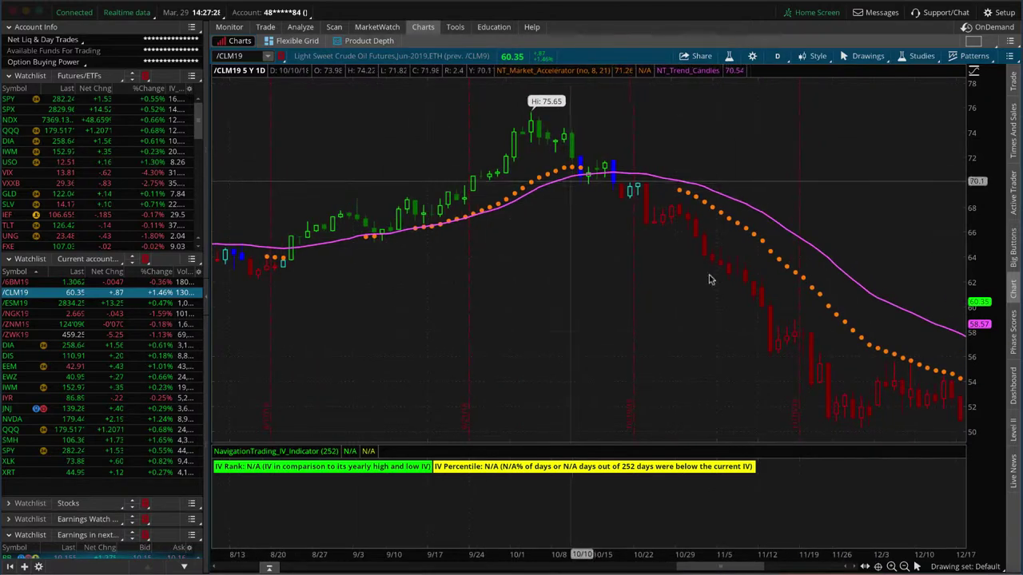
scroll(867, 239, "down", 10)
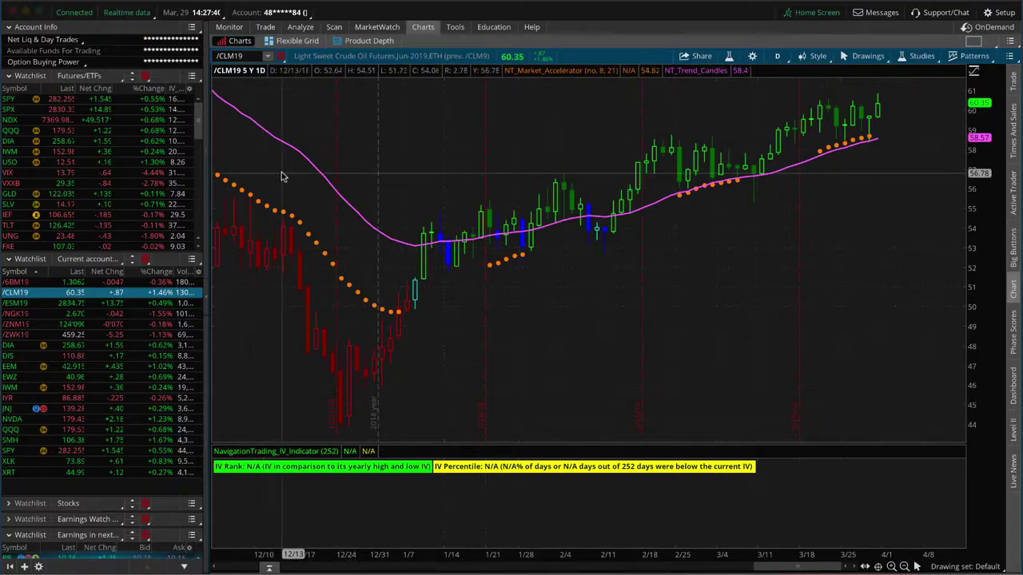
Swap the /CLM19 risk profile legs: drop the 53 call and 57.5 put, include the 56 call and 58 put.
left_click(301, 26)
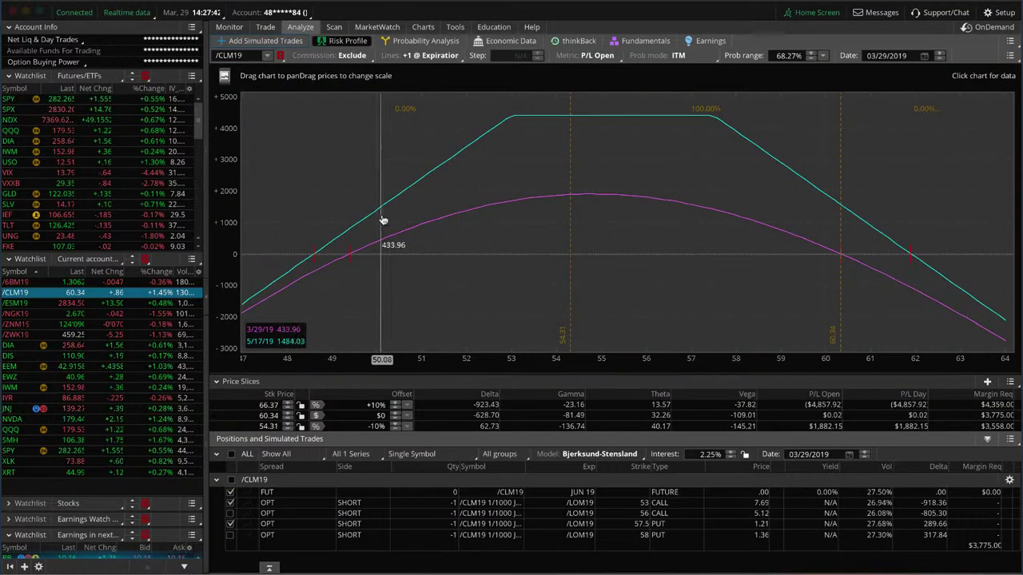
left_click(230, 502)
left_click(230, 513)
left_click(230, 525)
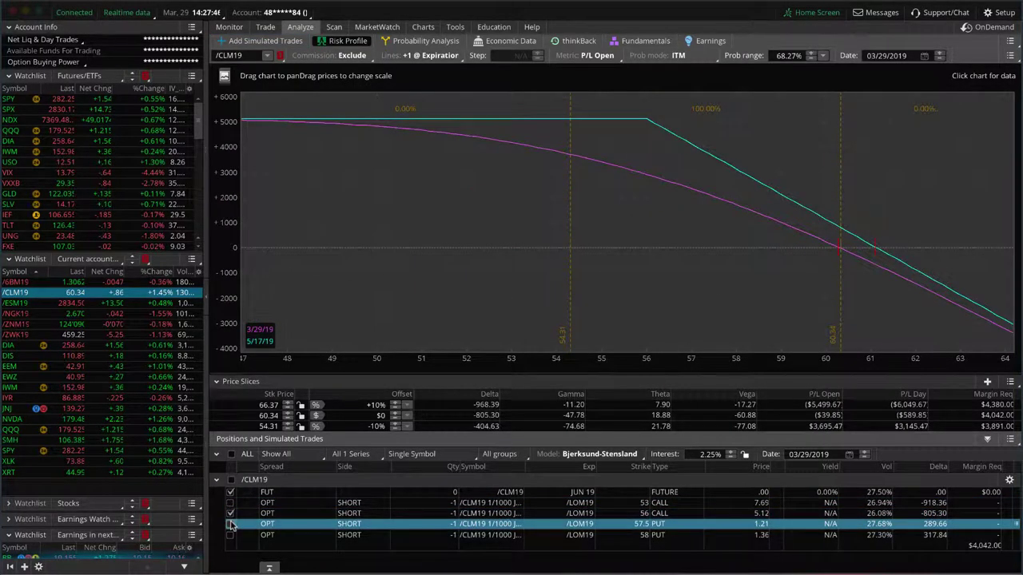
left_click(230, 535)
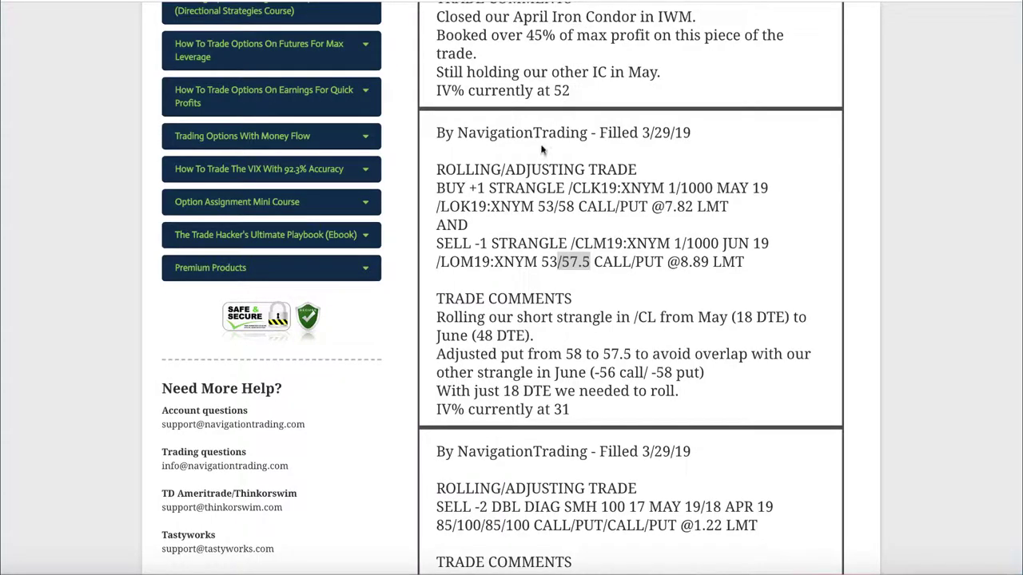
Scroll to the 3/26/19 /ZW closing alert and highlight /ZW and the closed Put Vertical comment.
scroll(541, 150, "down", 15)
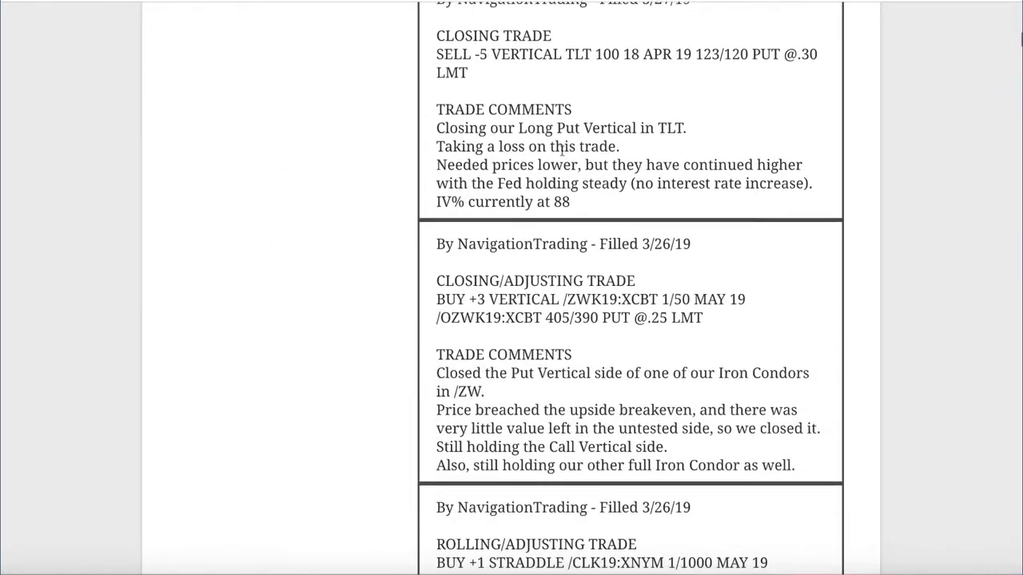
scroll(562, 150, "down", 6)
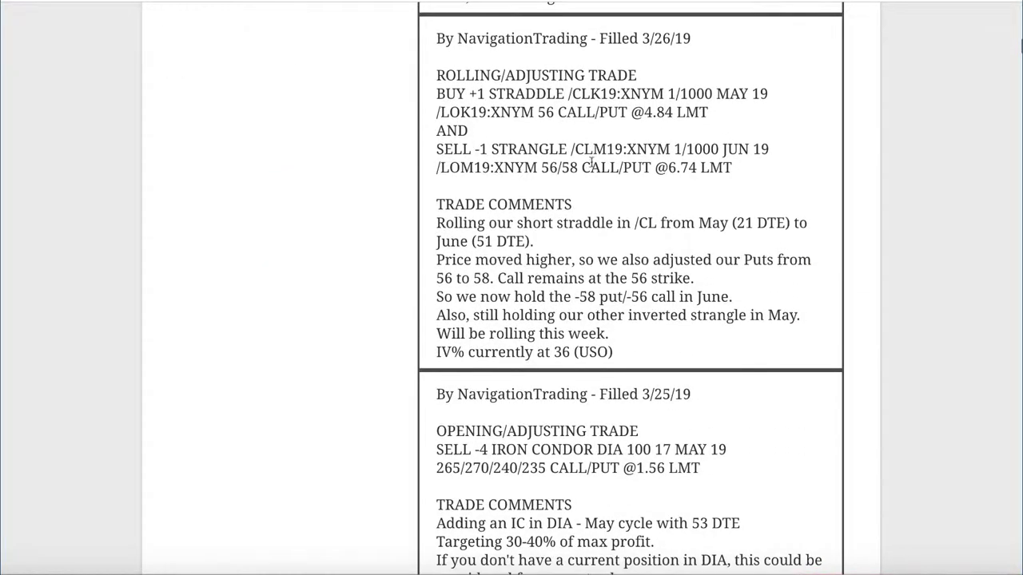
scroll(592, 162, "up", 5)
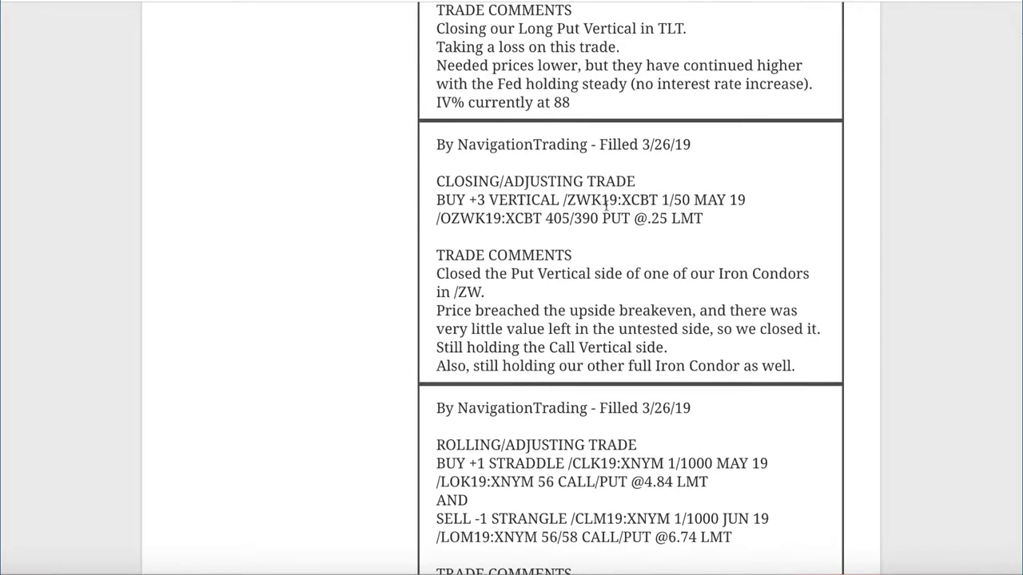
left_click_drag(589, 199, 564, 200)
left_click_drag(515, 274, 773, 273)
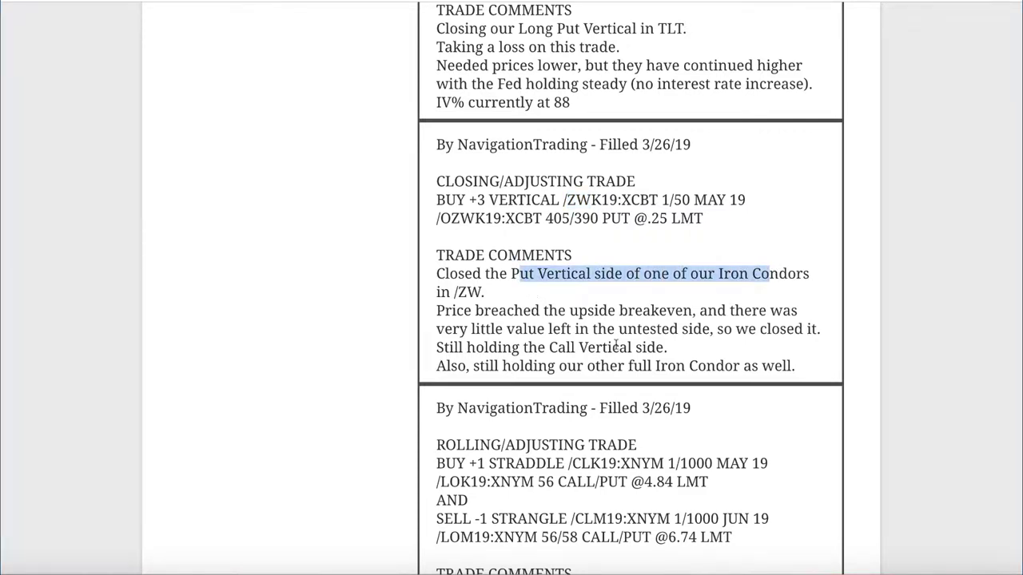
Load the /ZWK19 risk profile and uncheck the 520/535 call and 430/445 put legs.
left_click(322, 572)
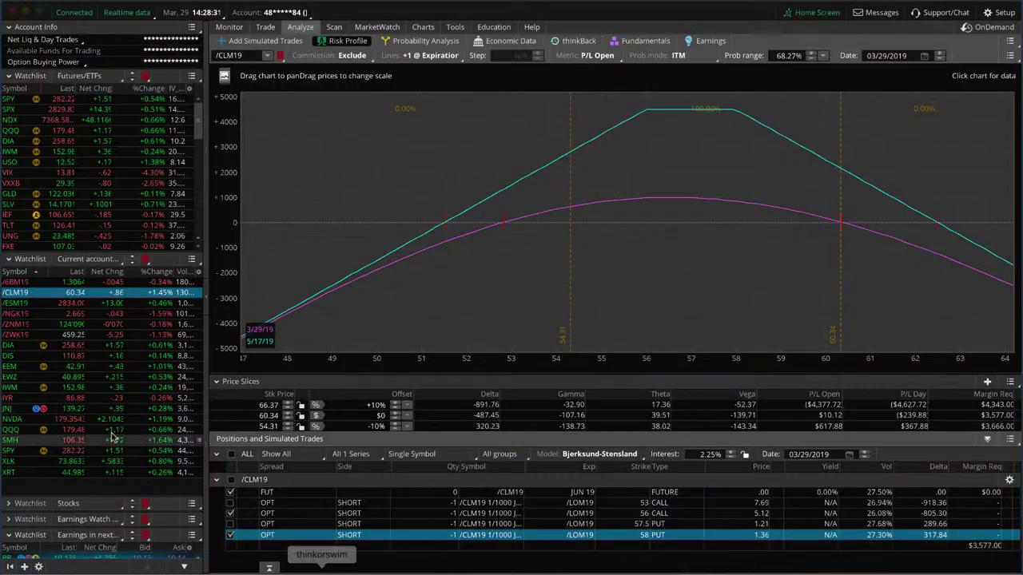
left_click(23, 336)
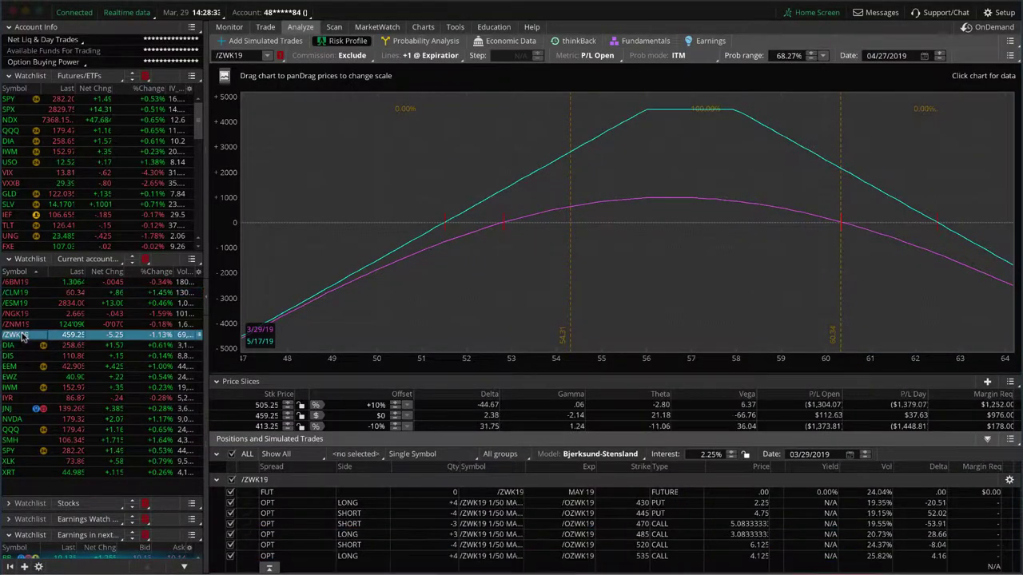
left_click(230, 545)
left_click(230, 556)
left_click(230, 514)
left_click(230, 502)
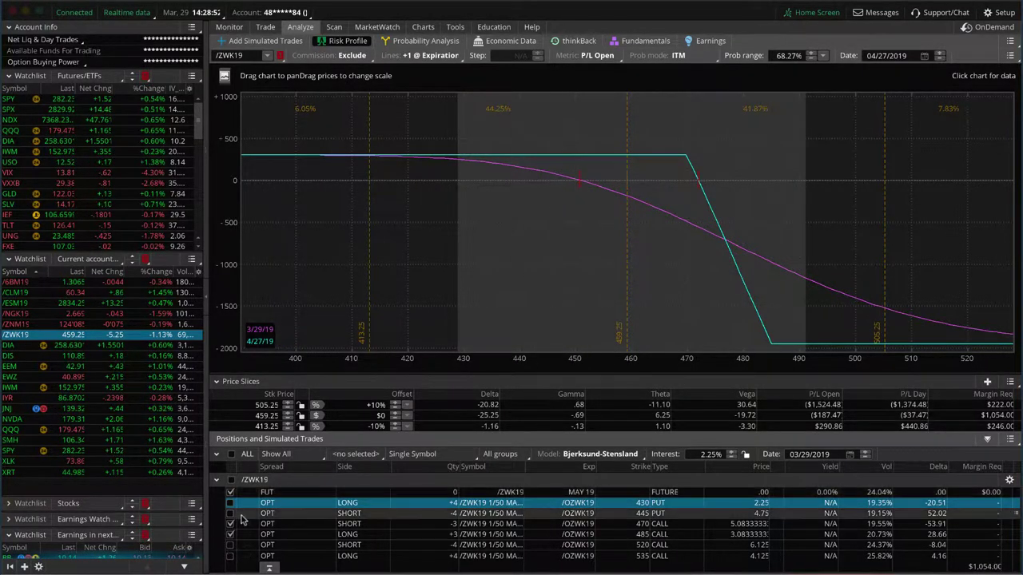
Recheck the 430/445 puts and 520/535 calls, and uncheck the 470 and 485 calls.
left_click(230, 504)
left_click(230, 514)
left_click(230, 524)
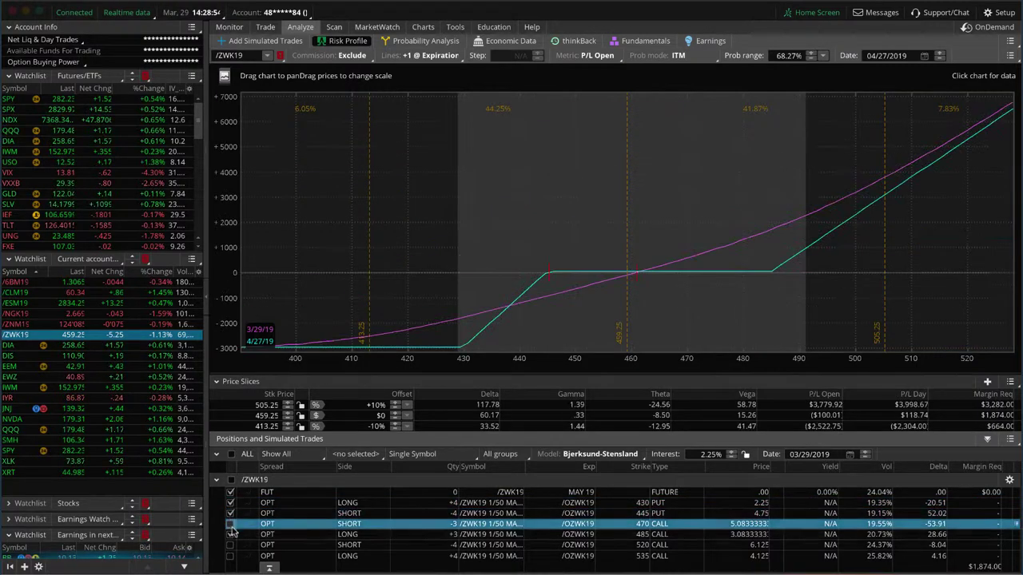
left_click(230, 535)
left_click(230, 544)
left_click(230, 555)
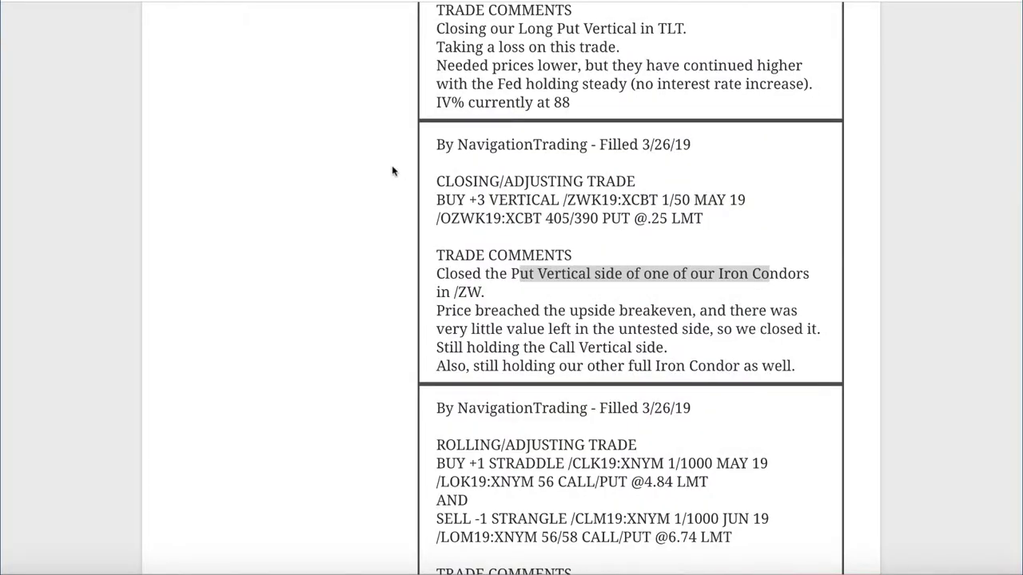
Scroll back to the 3/27/19 TLT 123/120 put vertical close and highlight 'TLT'.
scroll(392, 171, "up", 3)
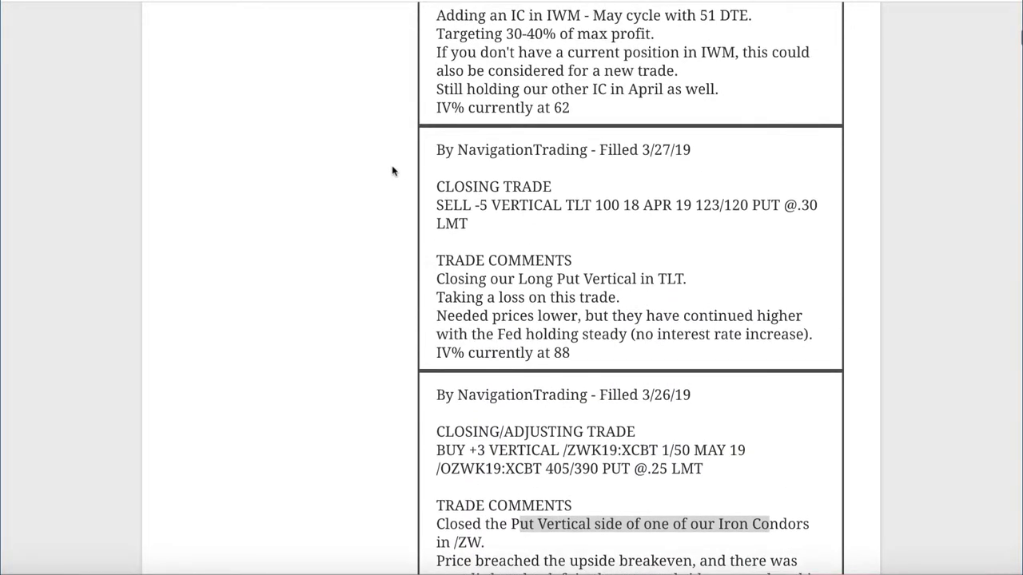
left_click_drag(567, 206, 591, 206)
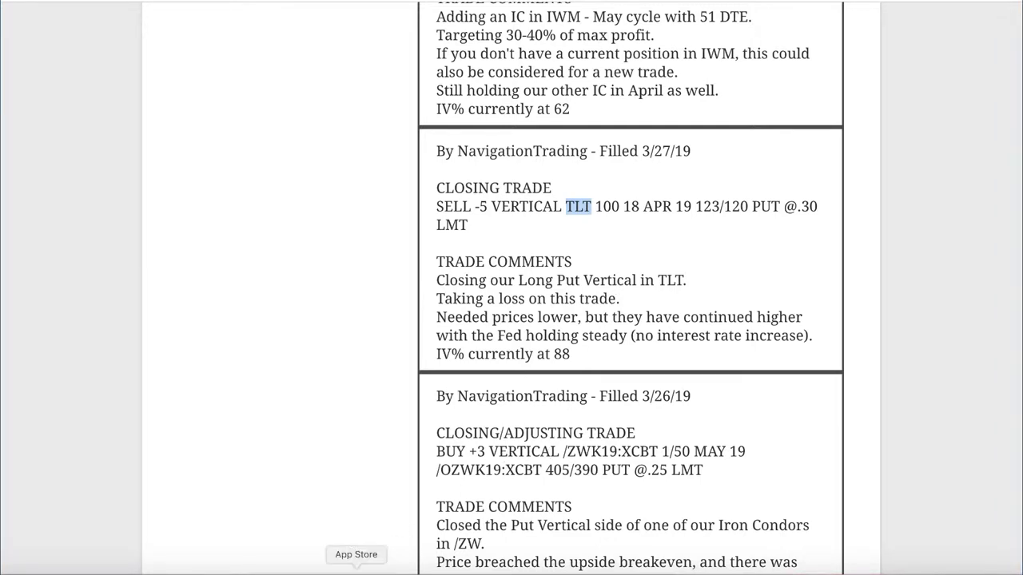
Review TLT's daily chart in thinkorswim, then chart /ZNM19 from the watchlist.
left_click(321, 569)
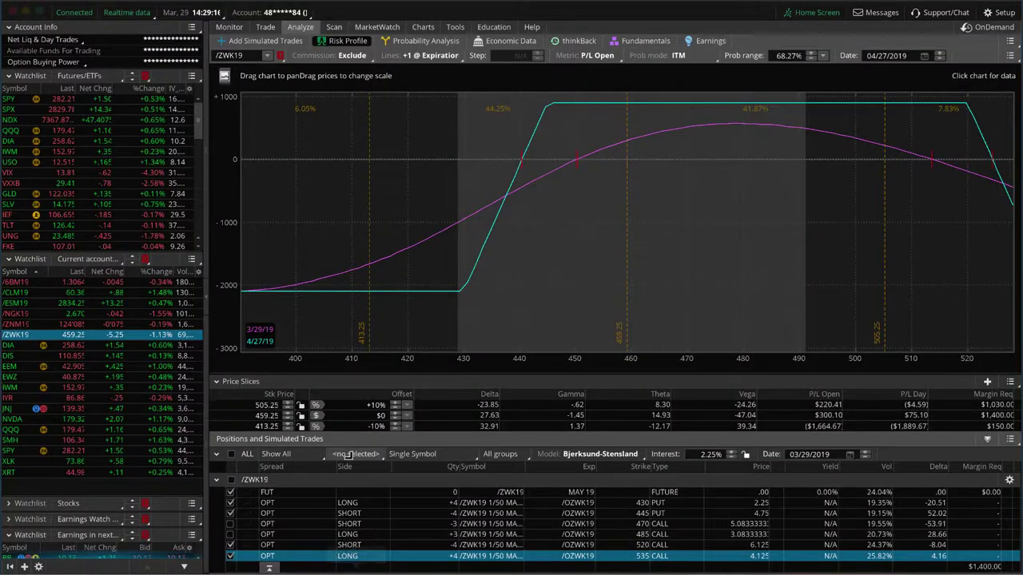
left_click(423, 28)
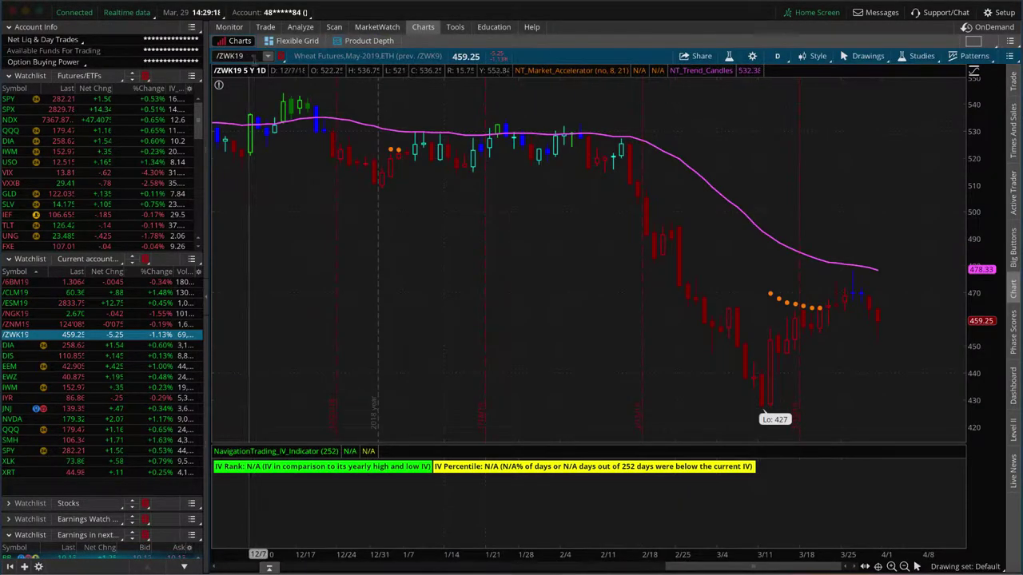
type("TLT")
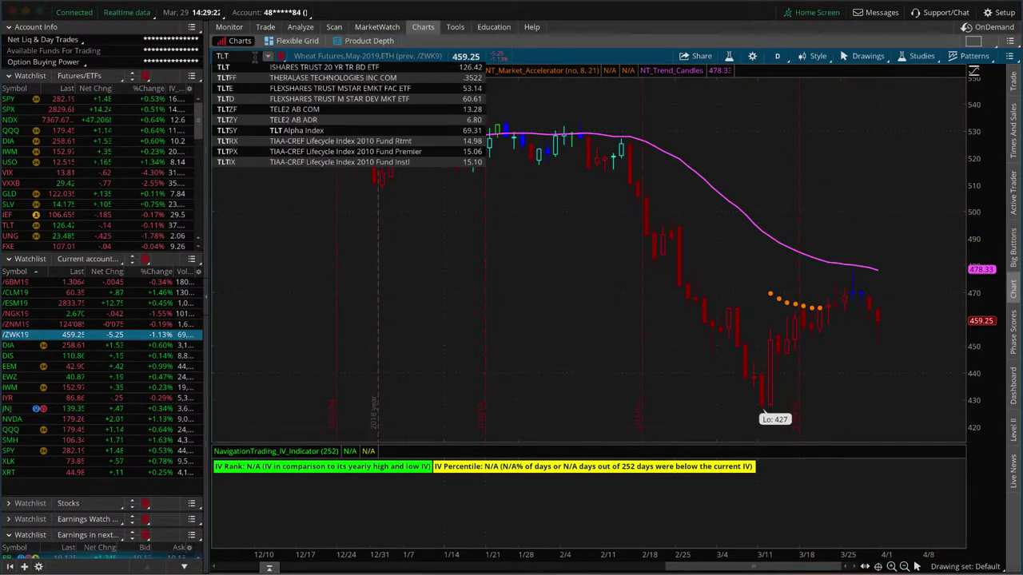
key("Return")
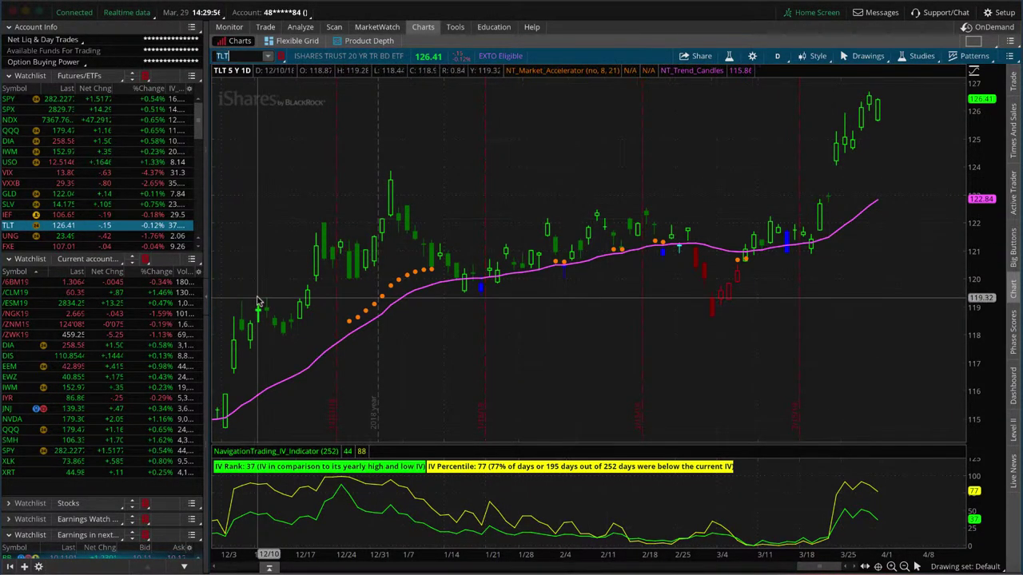
left_click(119, 326)
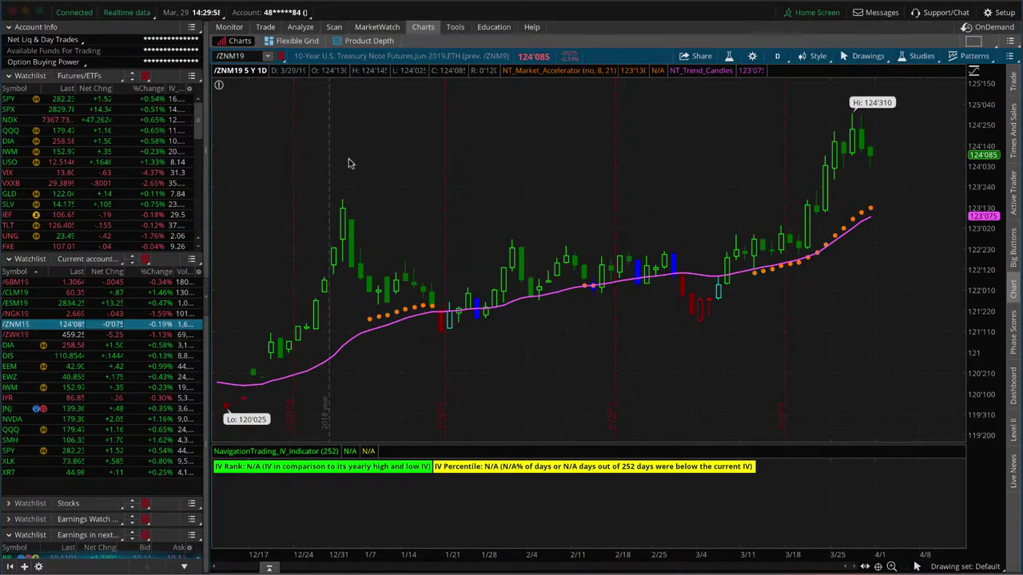
Open the /ZNM19 risk profile, reset its chart, and exclude the 123 PUT leg.
left_click(302, 26)
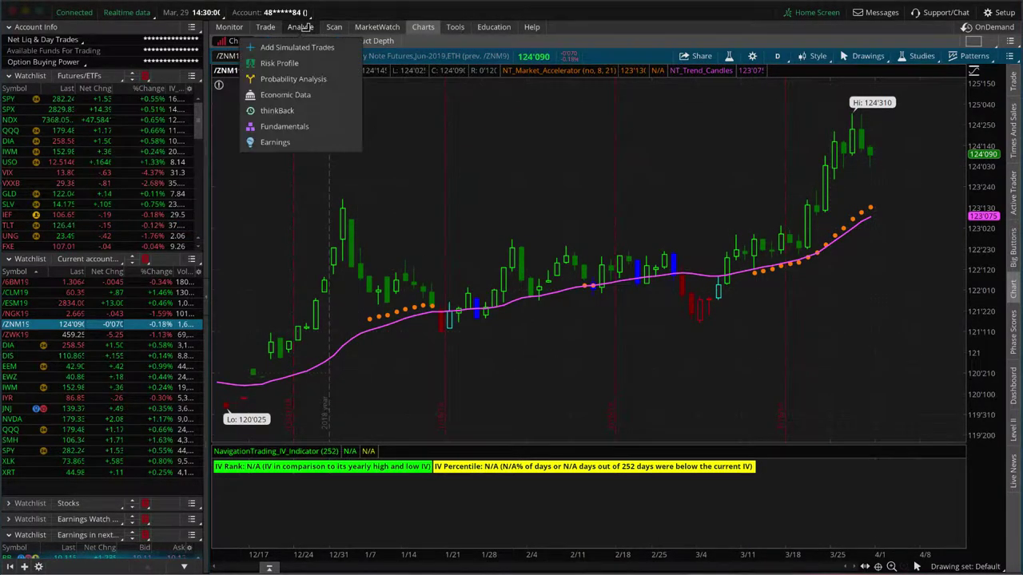
left_click(279, 62)
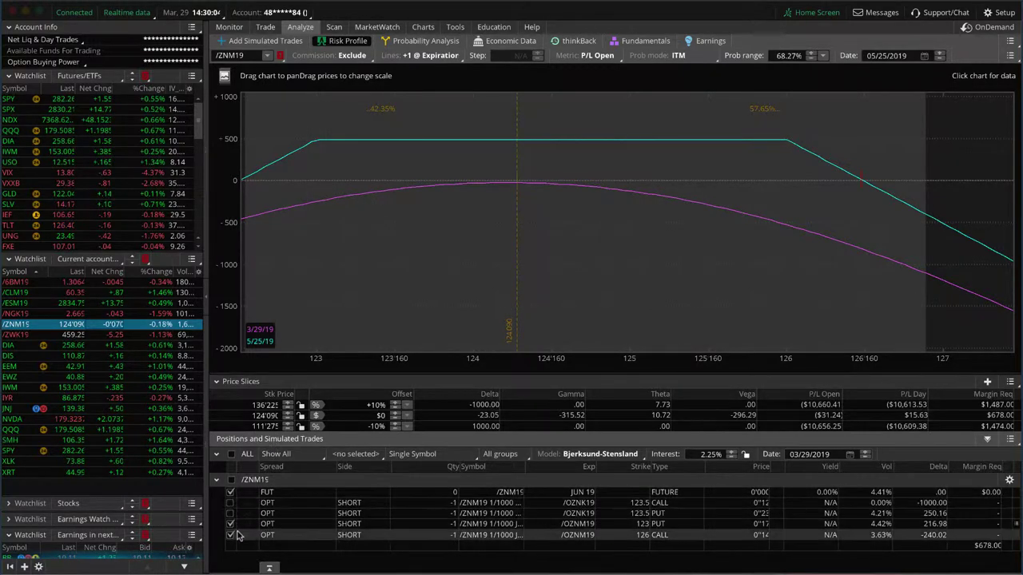
left_click(248, 524)
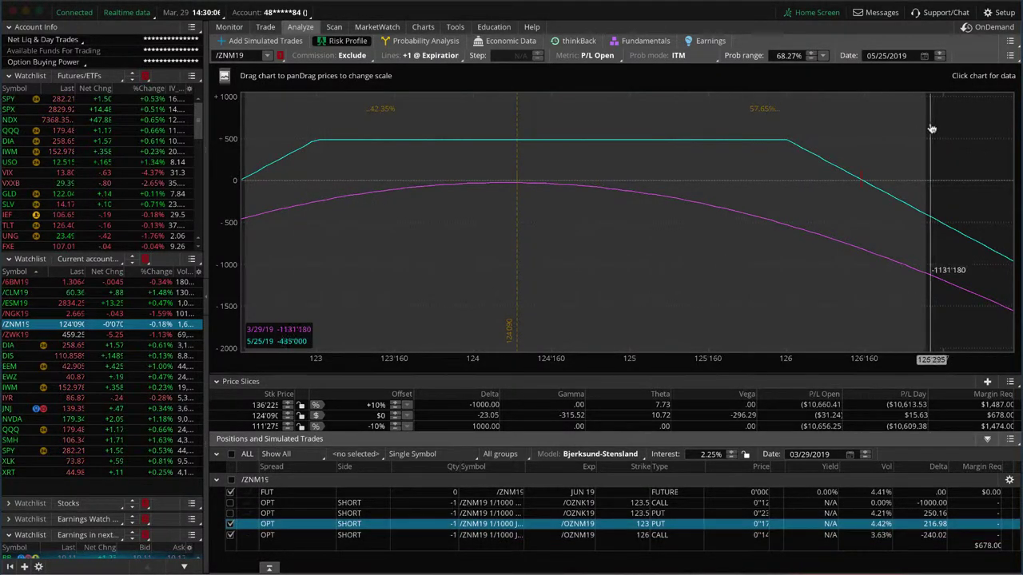
left_click(1008, 41)
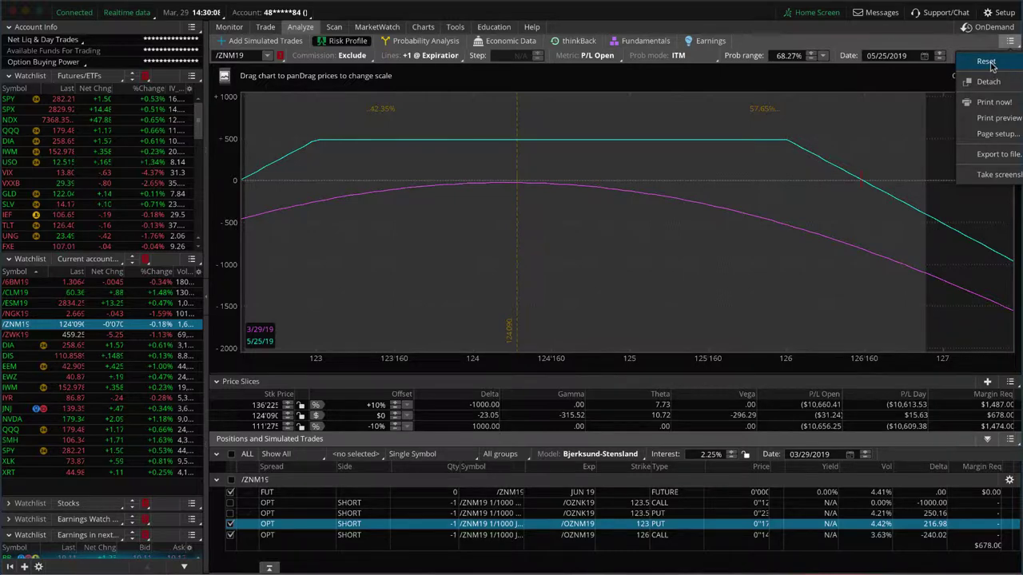
left_click(985, 63)
left_click(550, 67)
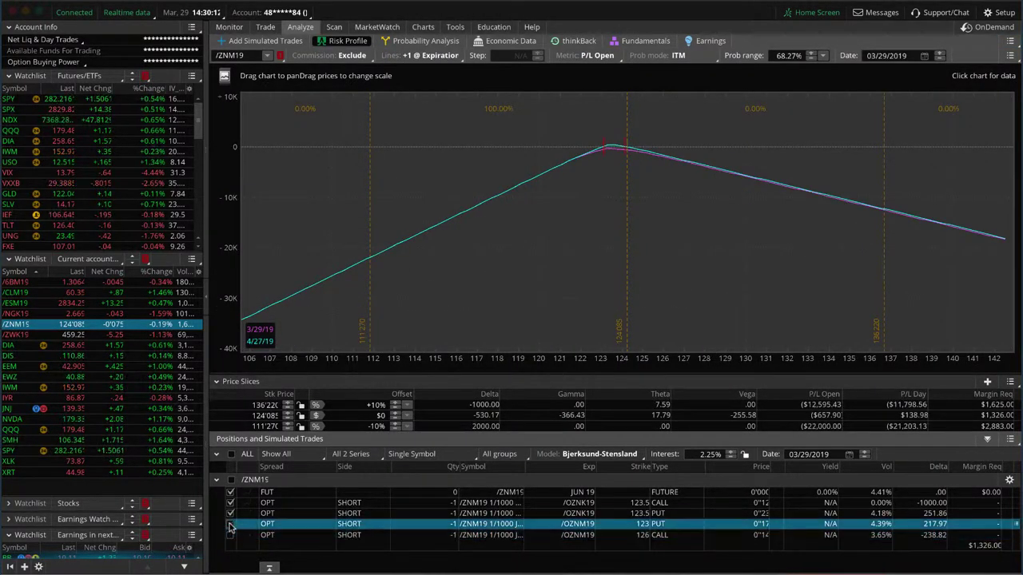
left_click(230, 524)
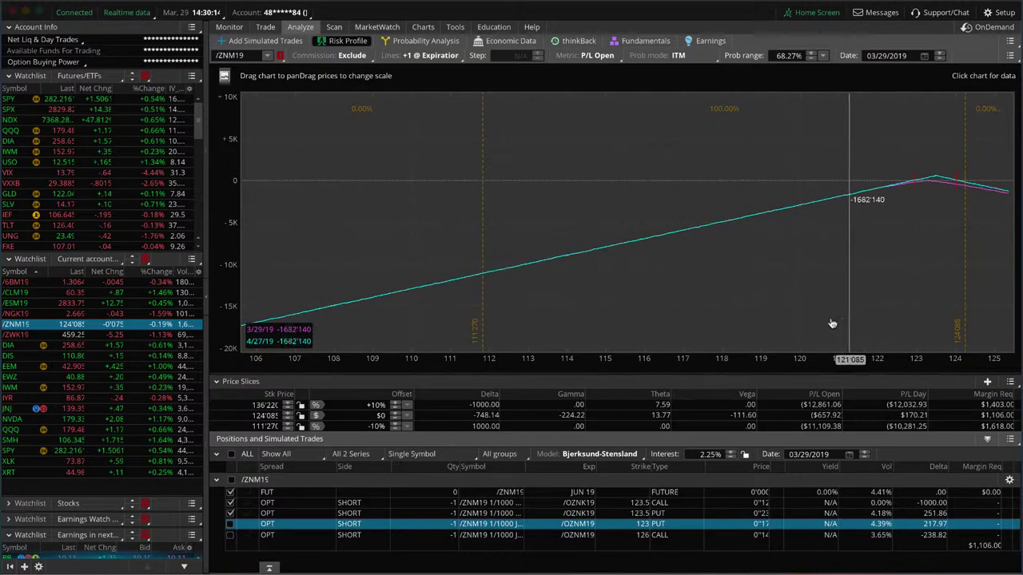
Zoom the P/L chart to about 121–126, then return to the /ZNM19 price chart.
left_click_drag(769, 324, 336, 327)
scroll(719, 323, "up", 3)
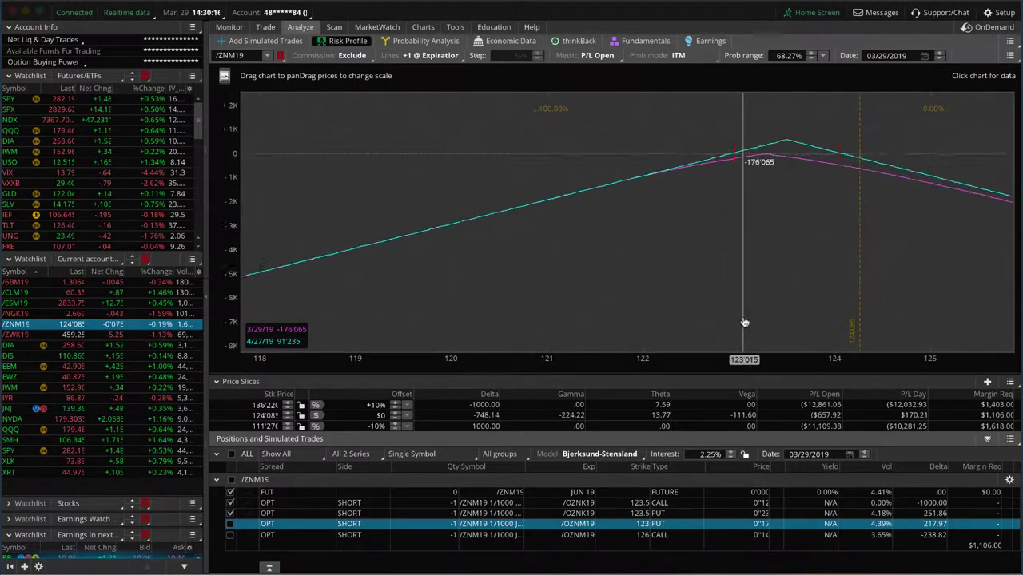
left_click_drag(744, 323, 589, 326)
left_click_drag(644, 366, 759, 364)
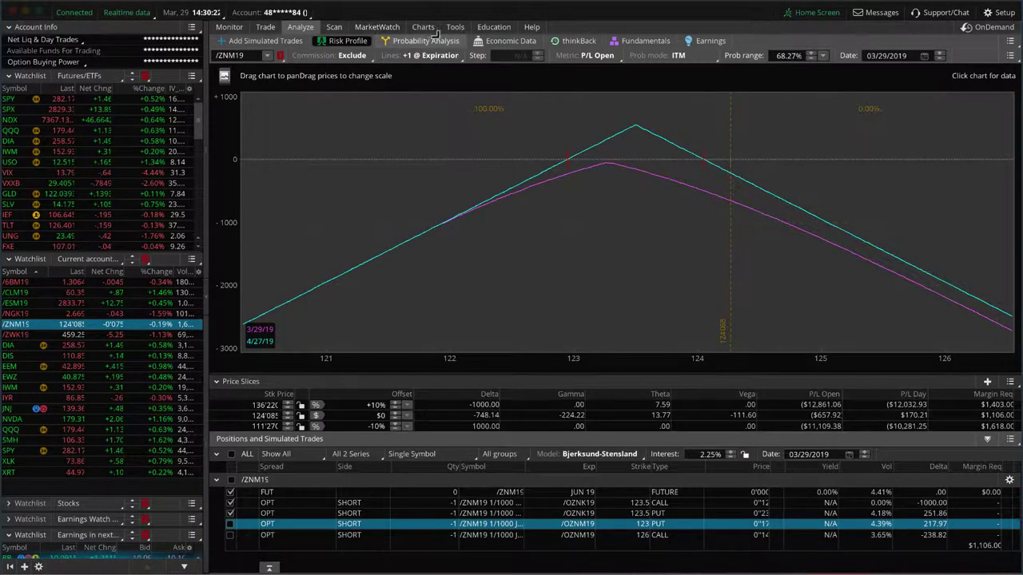
mouse_move(426, 29)
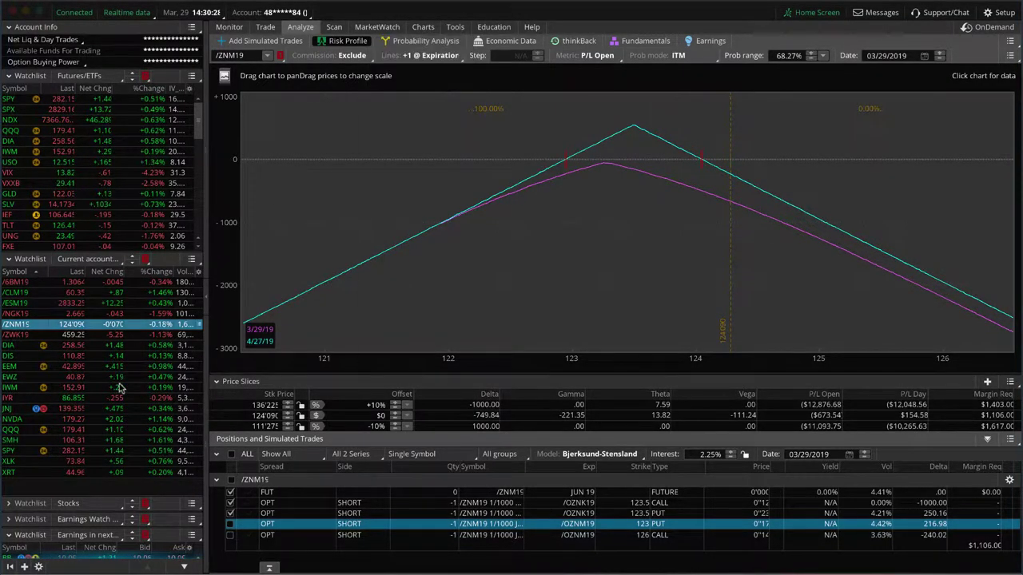
left_click(422, 27)
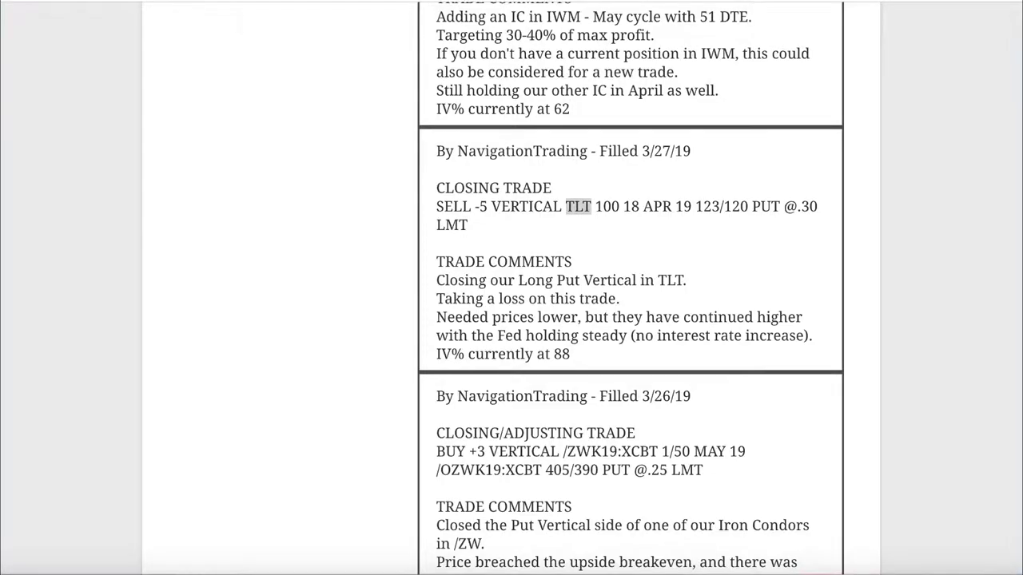
Re-highlight the TLT symbol in the 3/27/19 sell line, then clear the highlight.
left_click(369, 188)
left_click_drag(563, 206, 603, 208)
left_click(584, 328)
Highlight IWM, 'IC in IWM' and the IV% of 62 in the IWM iron condor alert.
scroll(584, 328, "up", 4)
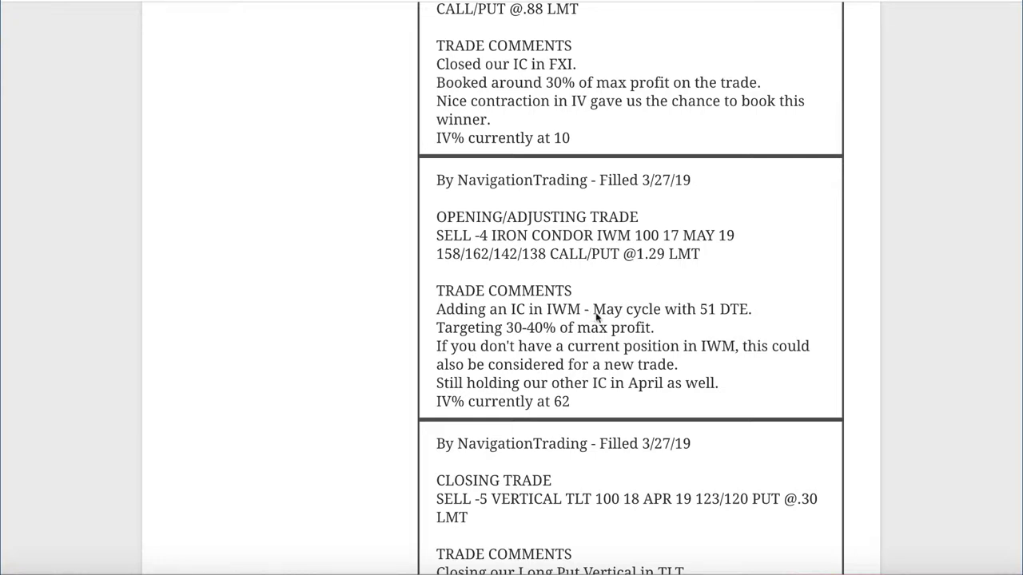
left_click_drag(598, 235, 627, 230)
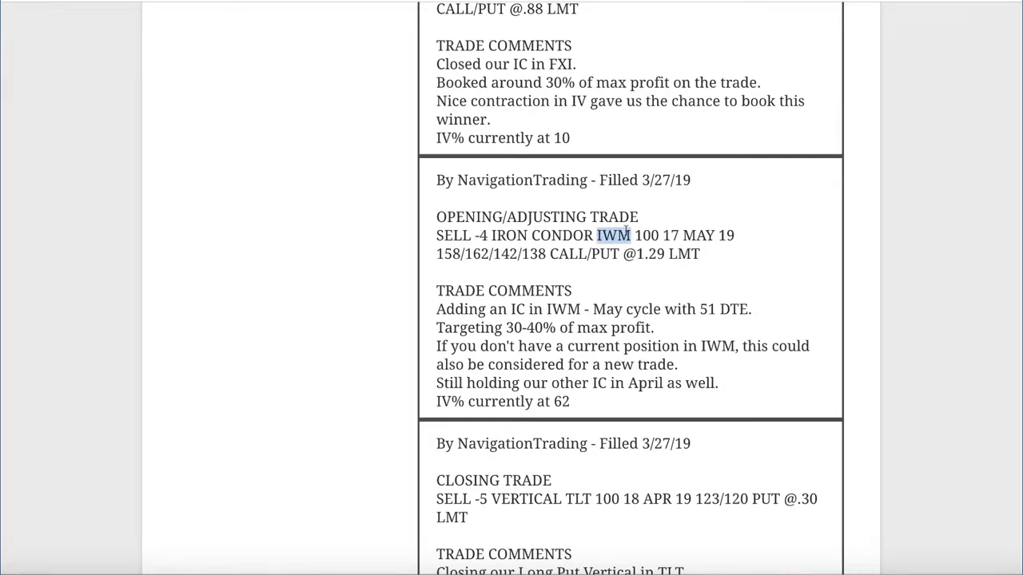
left_click_drag(506, 309, 587, 307)
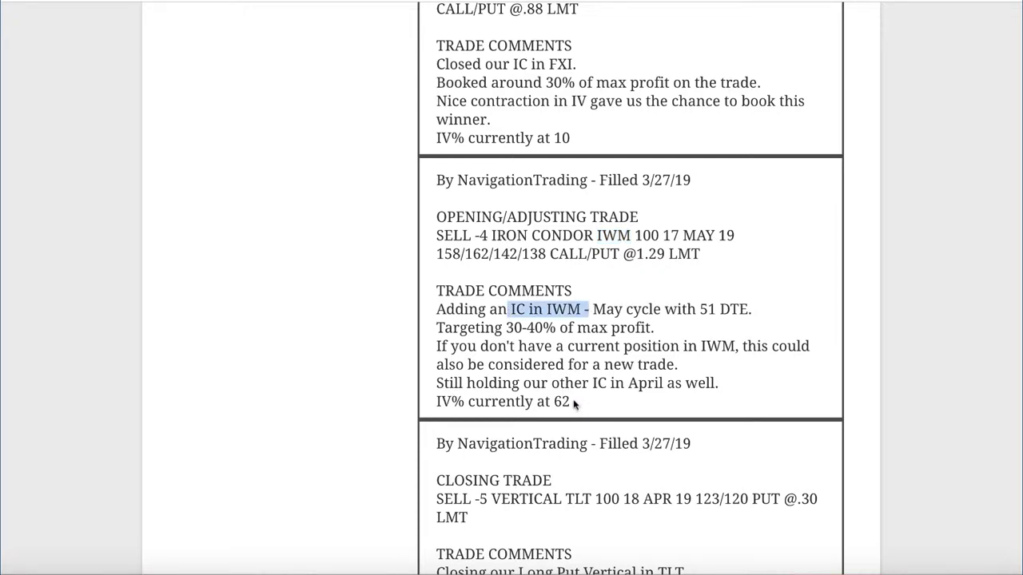
left_click_drag(572, 403, 553, 401)
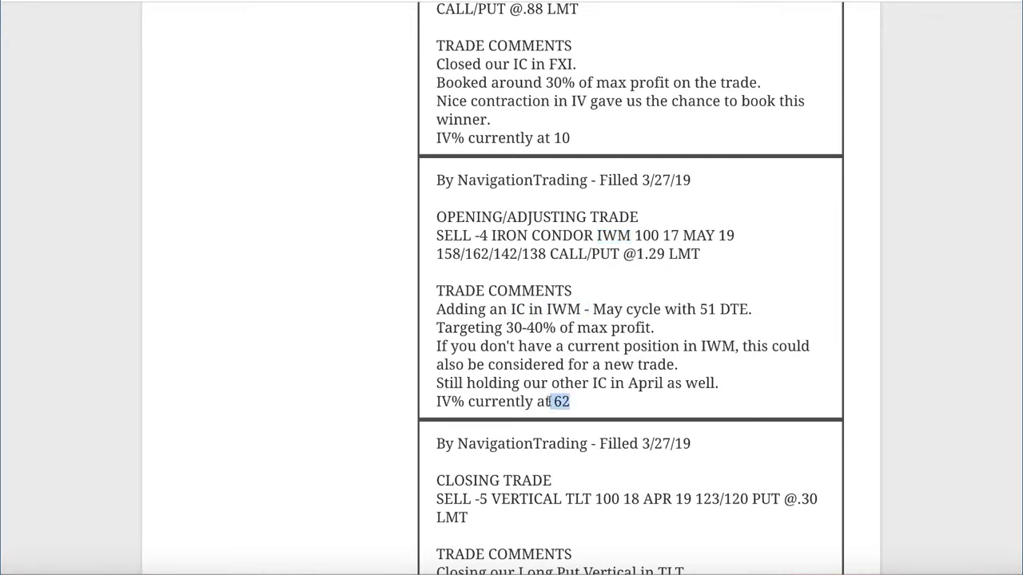
left_click(322, 568)
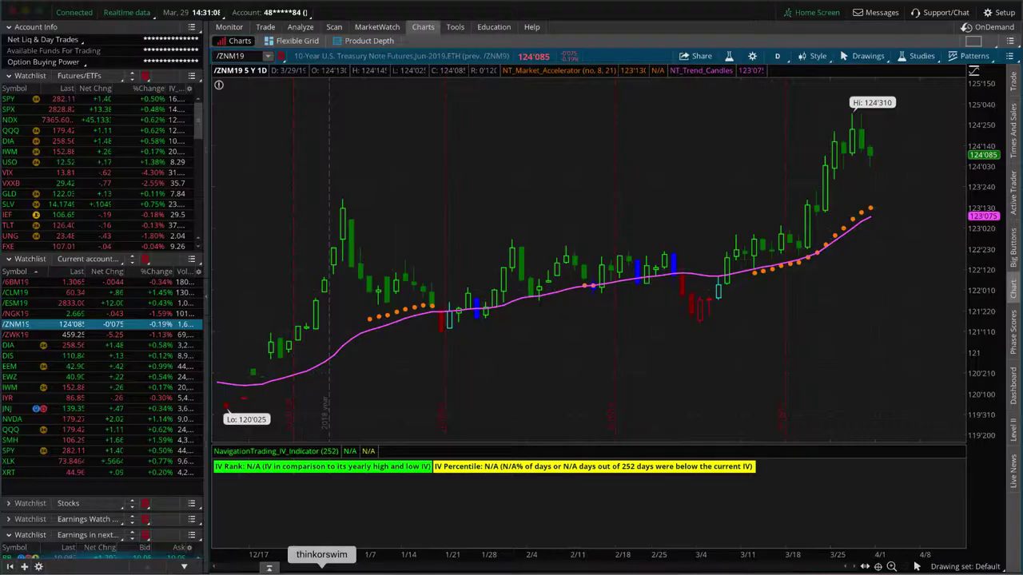
Open IWM's risk profile and uncheck the 18 APR 19 145/149 puts and 164/168 calls.
left_click(68, 387)
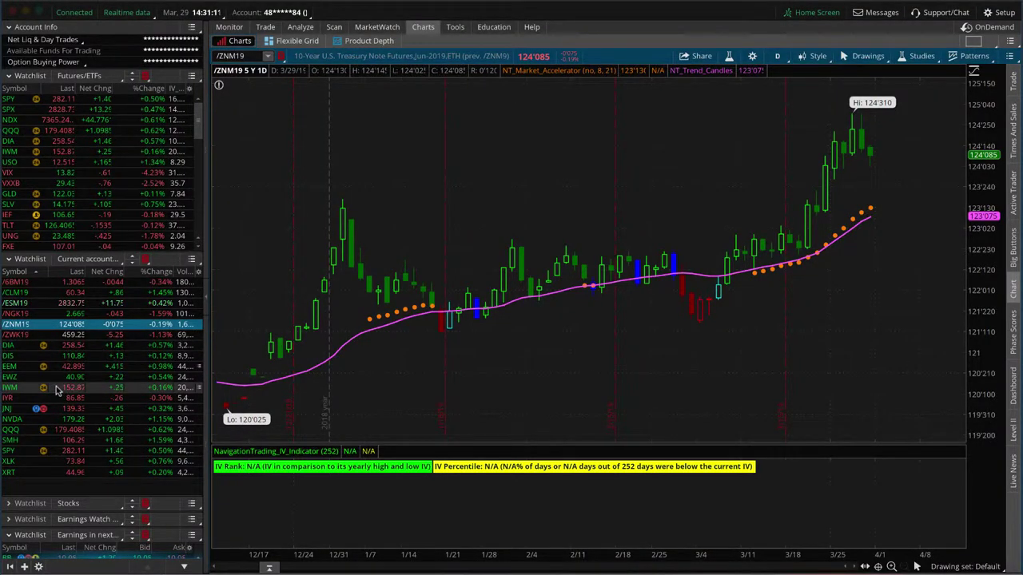
left_click(301, 26)
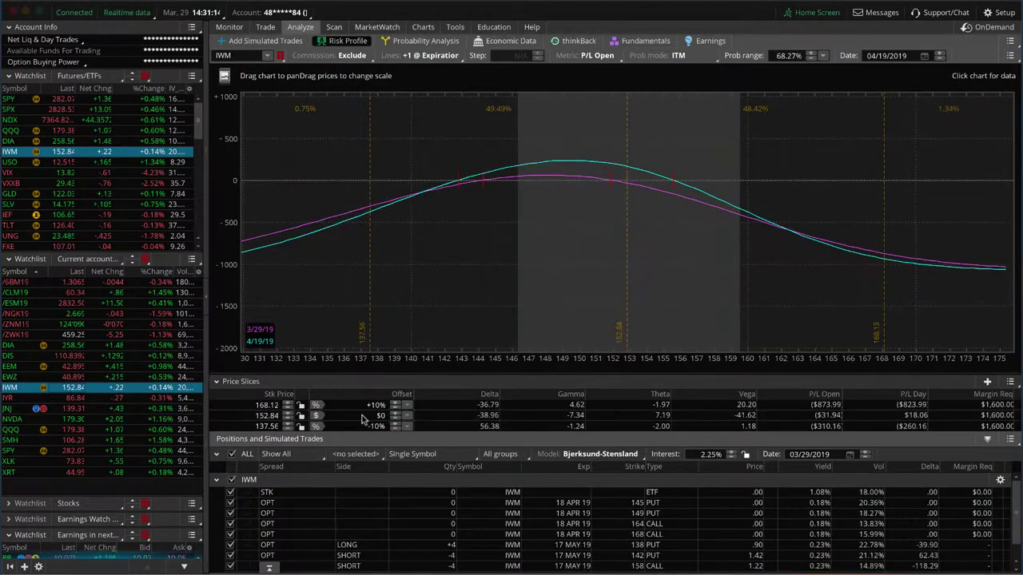
left_click_drag(392, 374, 391, 342)
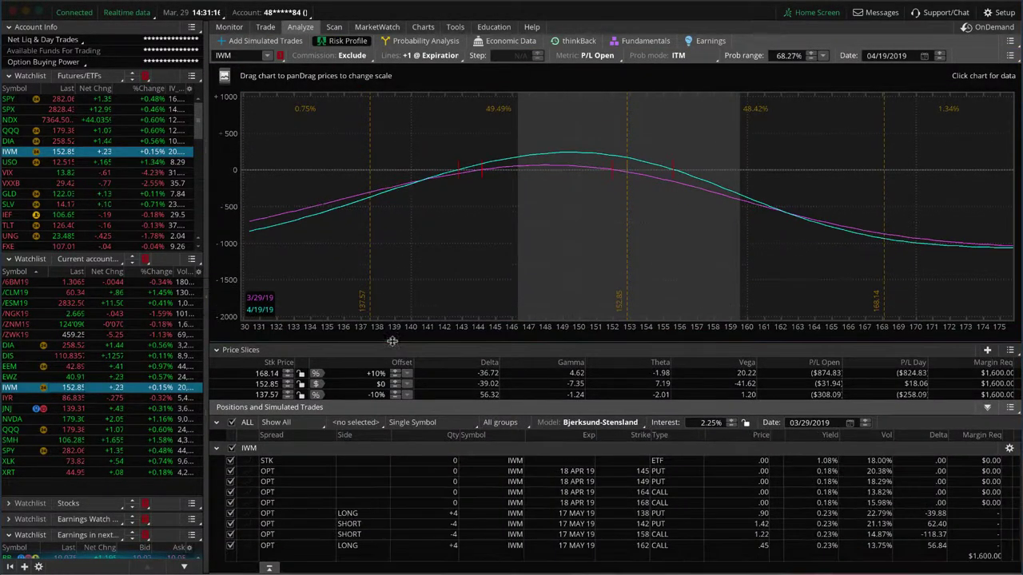
left_click(230, 503)
left_click(230, 493)
left_click(231, 481)
left_click(230, 471)
left_click(231, 503)
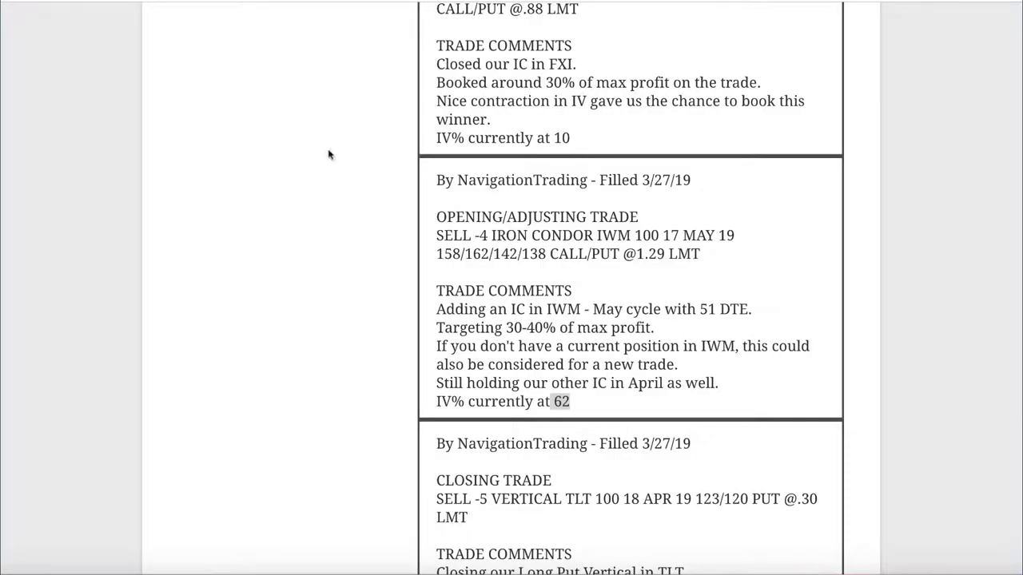
scroll(421, 256, "up", 4)
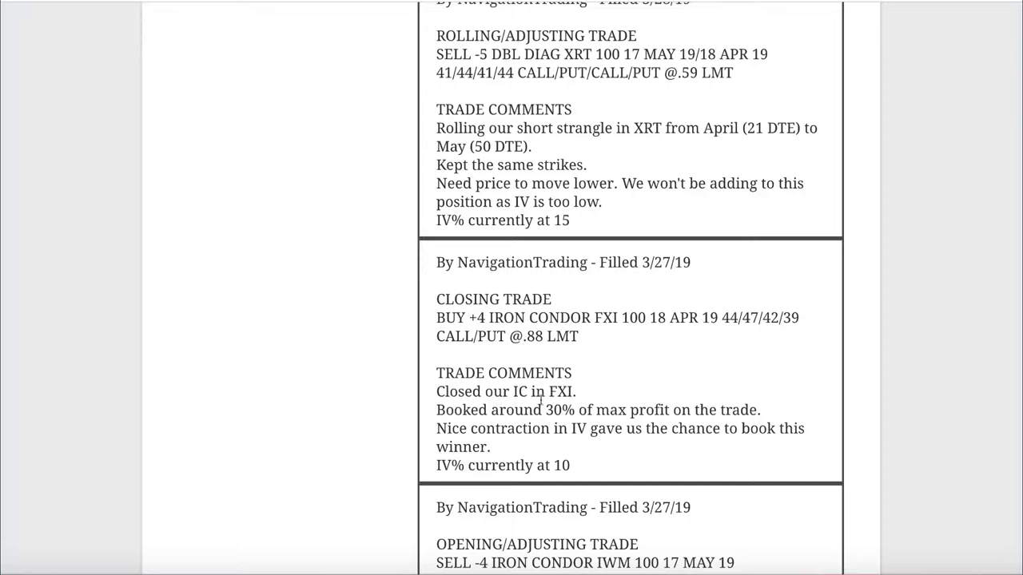
Highlight the FXI comments about 30% of max profit and IV% currently at 10.
left_click_drag(544, 409, 815, 417)
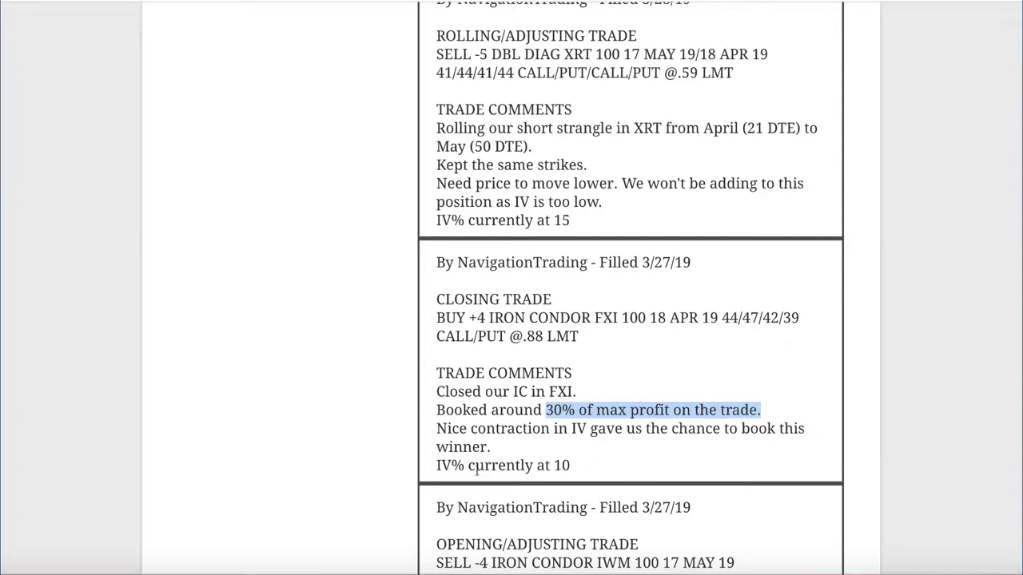
left_click_drag(437, 466, 581, 472)
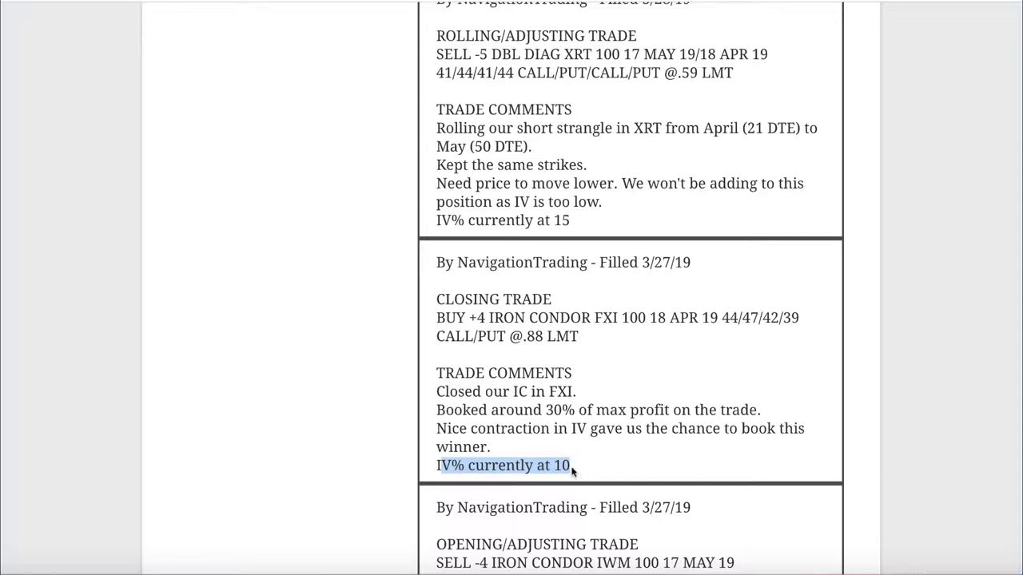
scroll(577, 409, "up", 2)
scroll(577, 409, "up", 4)
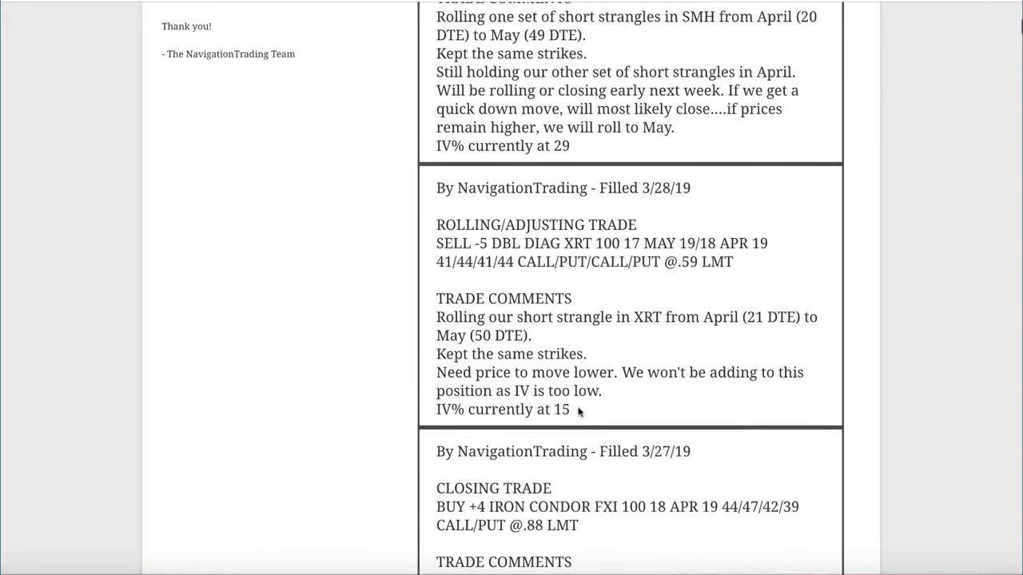
In the 3/28/19 XRT roll, highlight XRT, April 21 / May 50 DTE, same strikes, and IV% 15.
left_click_drag(566, 250, 592, 249)
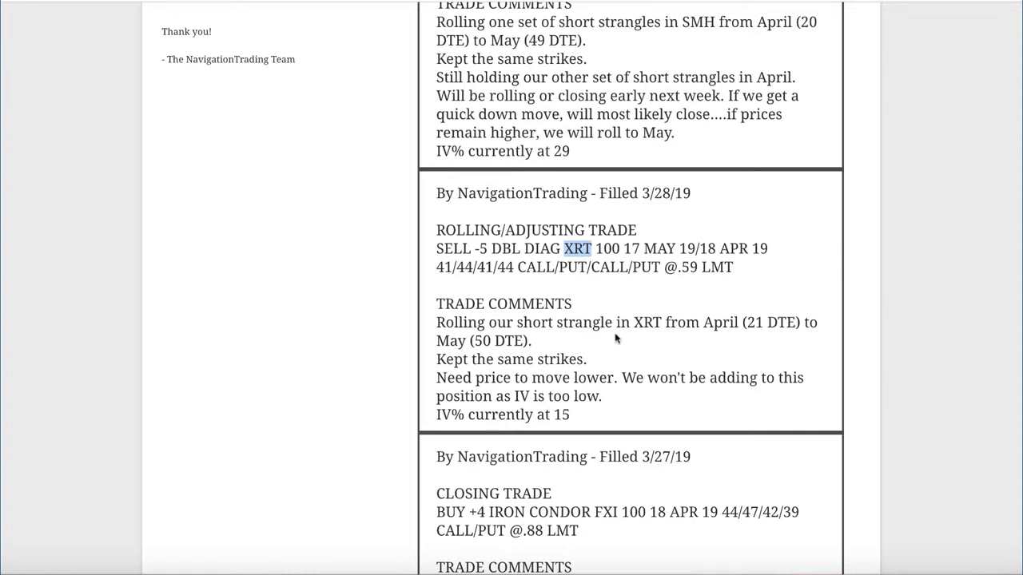
left_click_drag(739, 322, 798, 322)
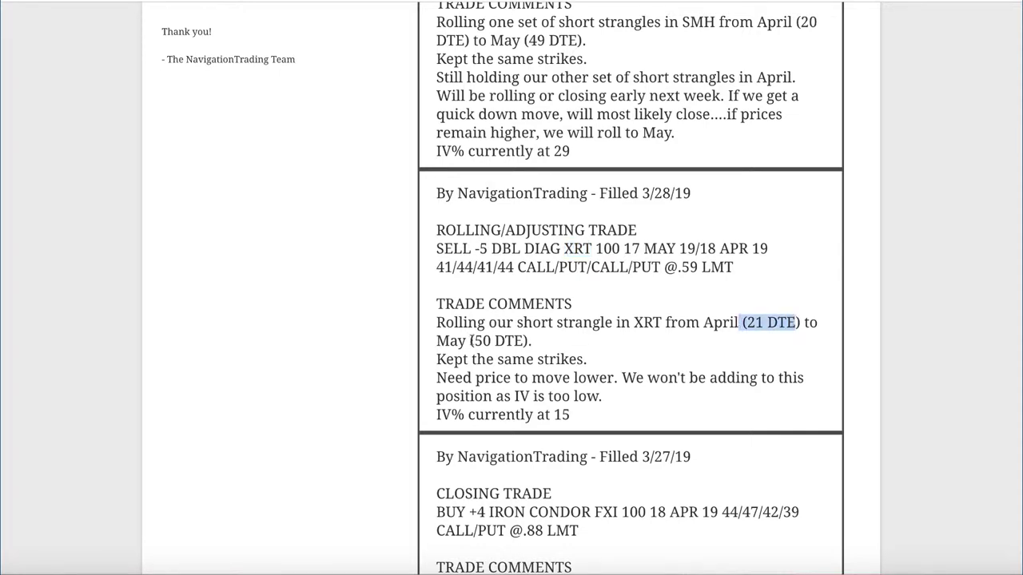
left_click_drag(471, 340, 537, 344)
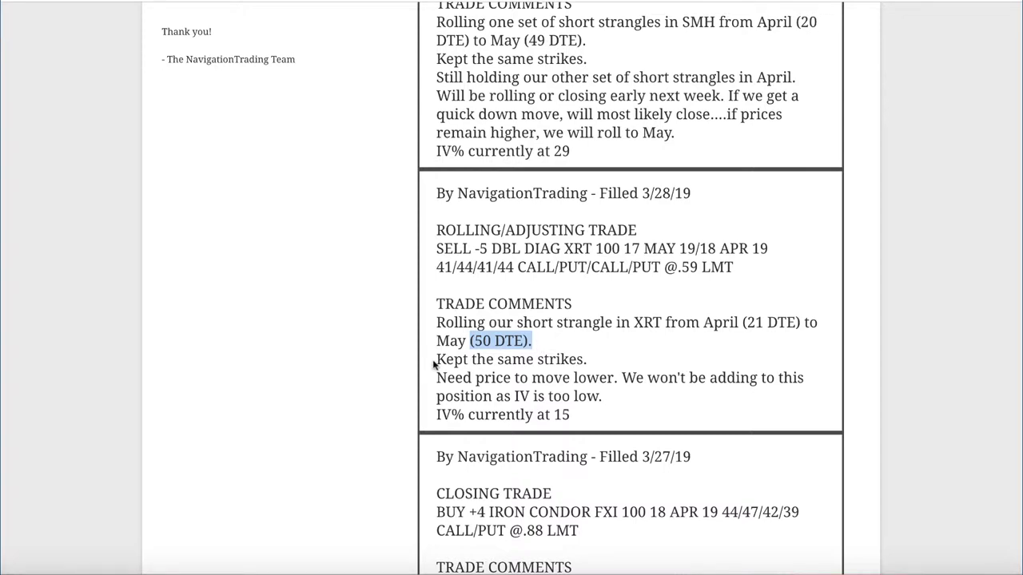
left_click_drag(444, 360, 587, 363)
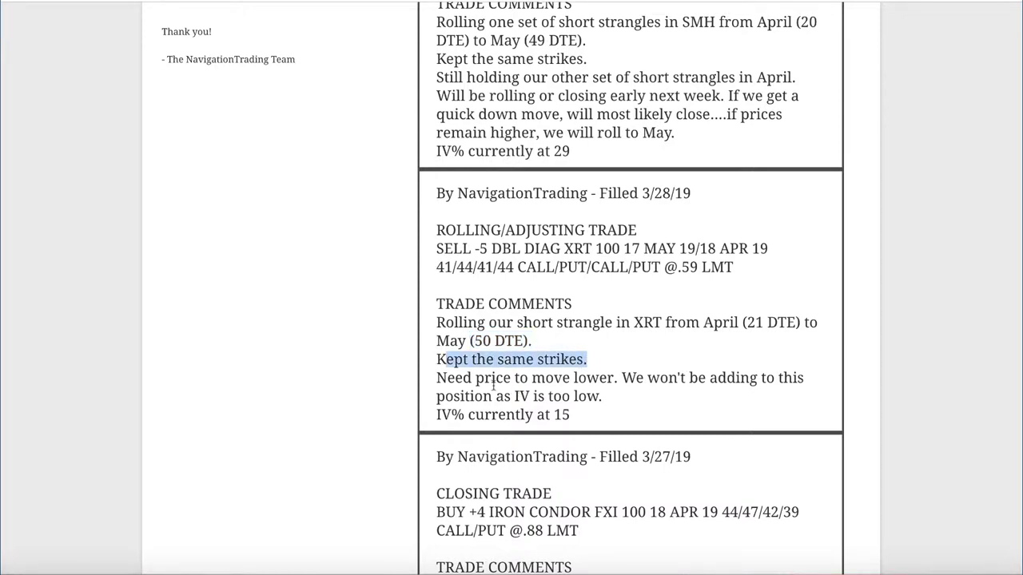
left_click_drag(437, 380, 639, 379)
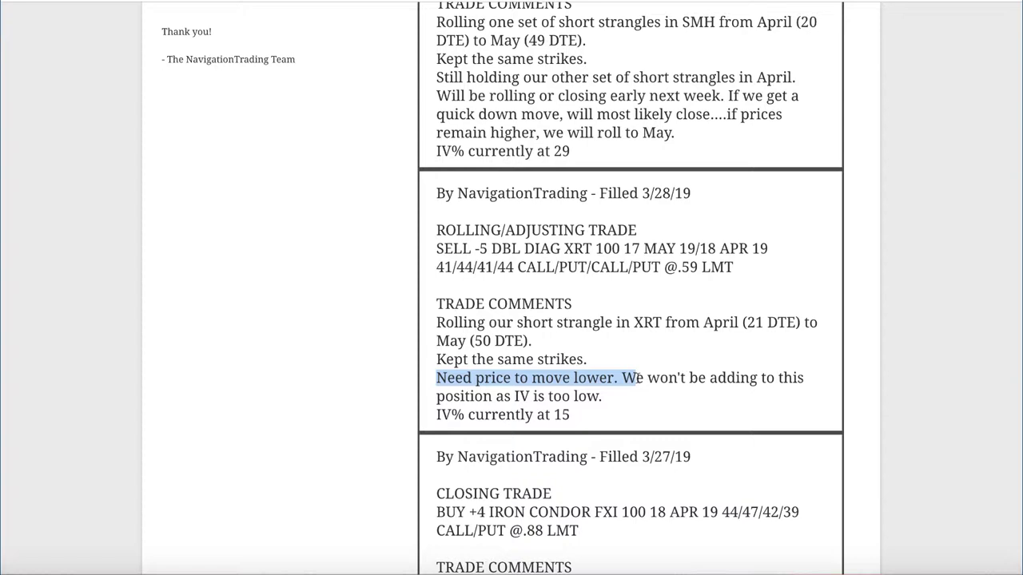
left_click(653, 397)
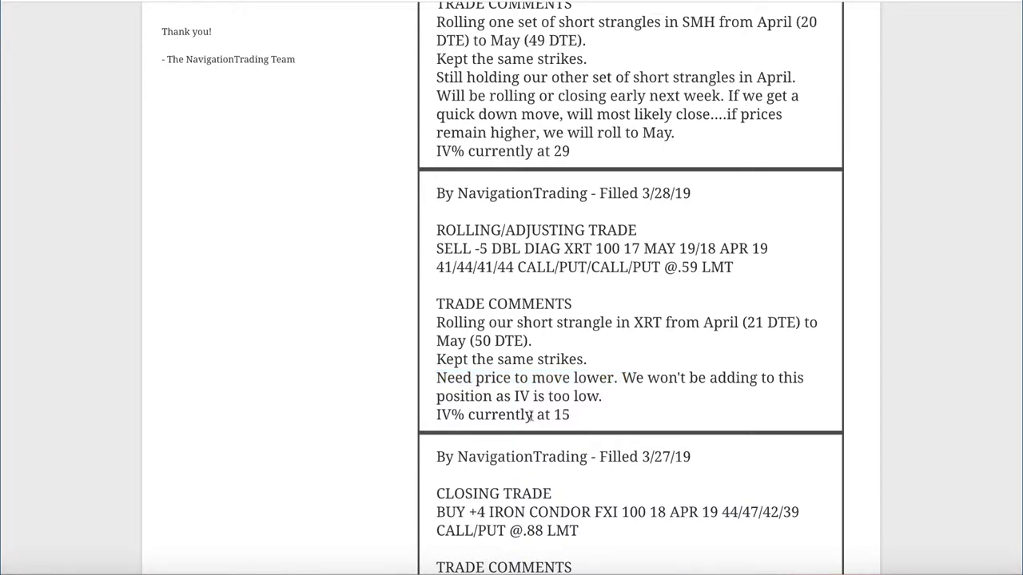
left_click_drag(436, 420, 611, 420)
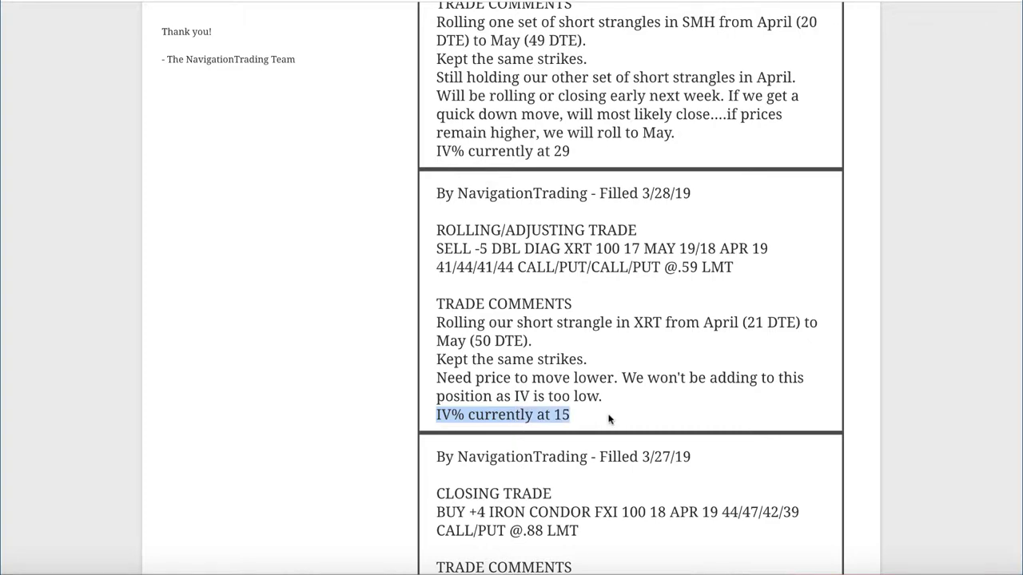
Load XRT's risk profile, then view its chart showing IV Rank 4 and IV Percentile 2.
left_click(321, 572)
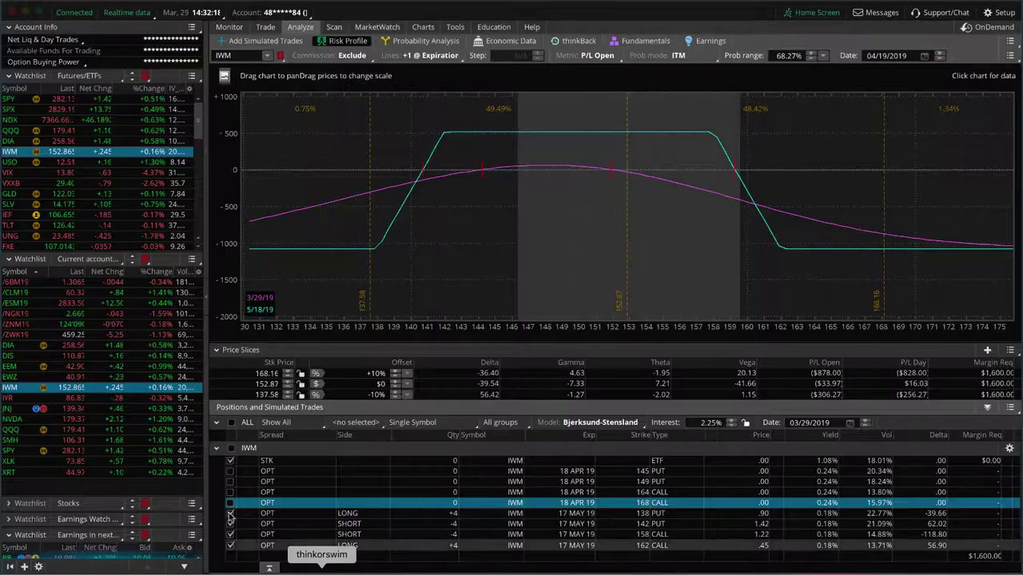
left_click(48, 473)
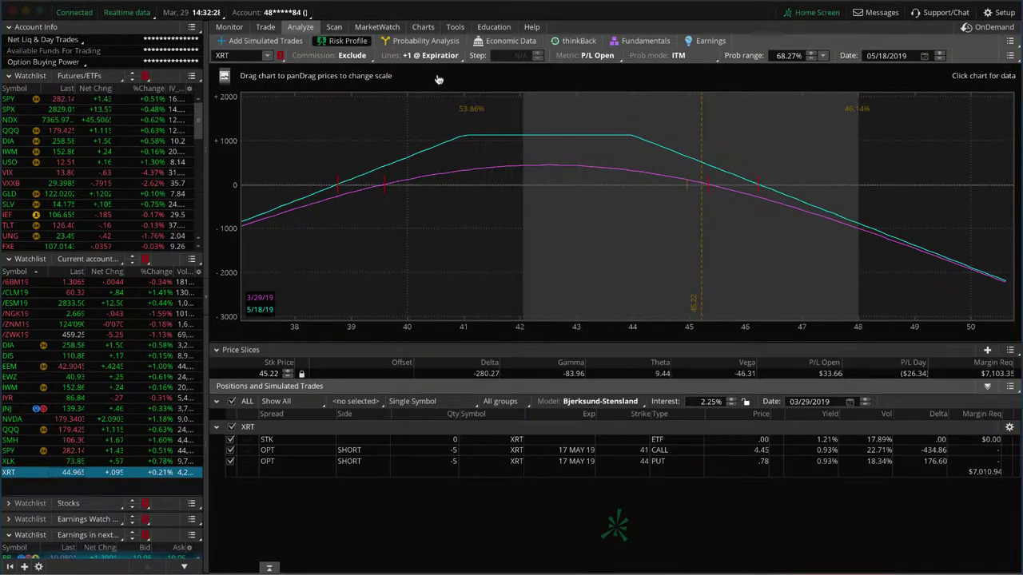
left_click(423, 27)
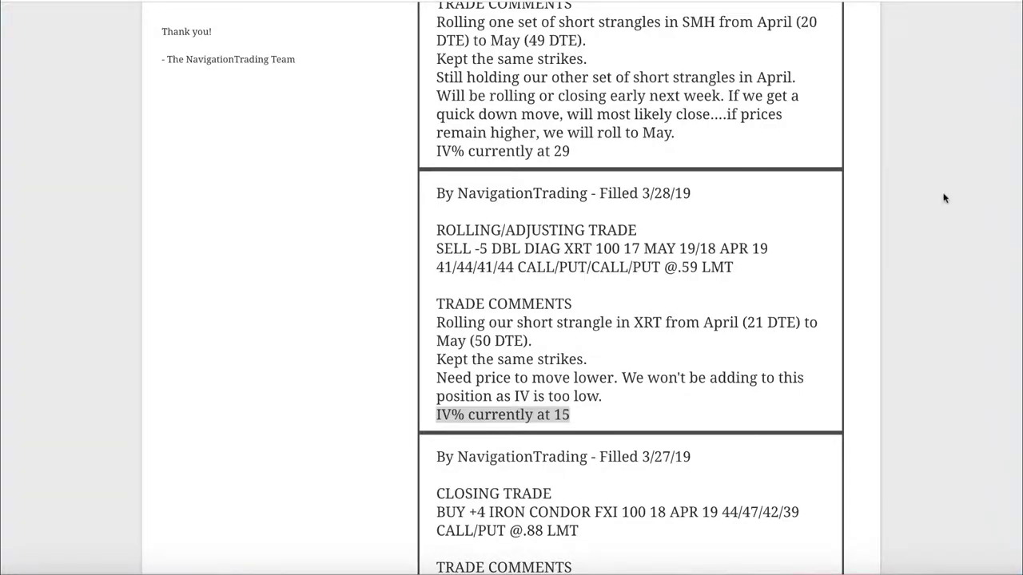
Scroll to the 3/29/19 SMH roll and highlight its April (20 DTE) figure.
scroll(809, 210, "up", 3)
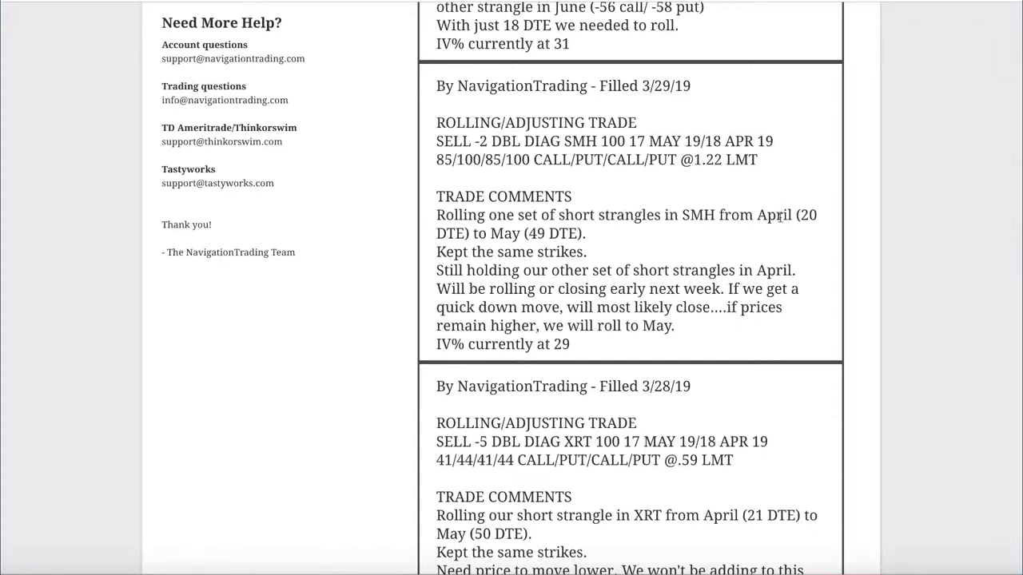
left_click_drag(793, 215, 815, 214)
scroll(683, 285, "down", 1)
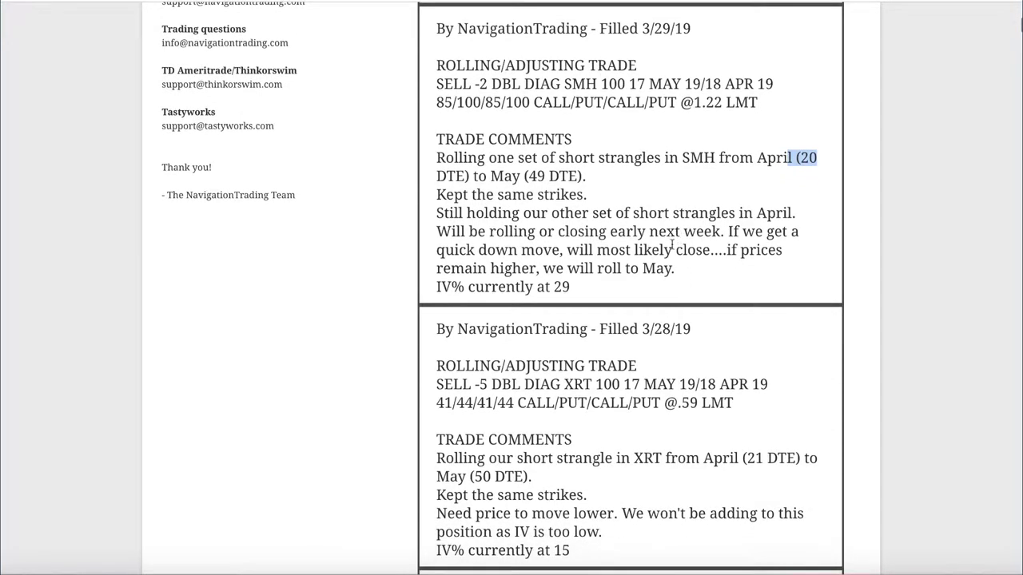
Open SMH's risk profile and uncheck the stock and April legs, leaving the May strangle.
left_click(321, 570)
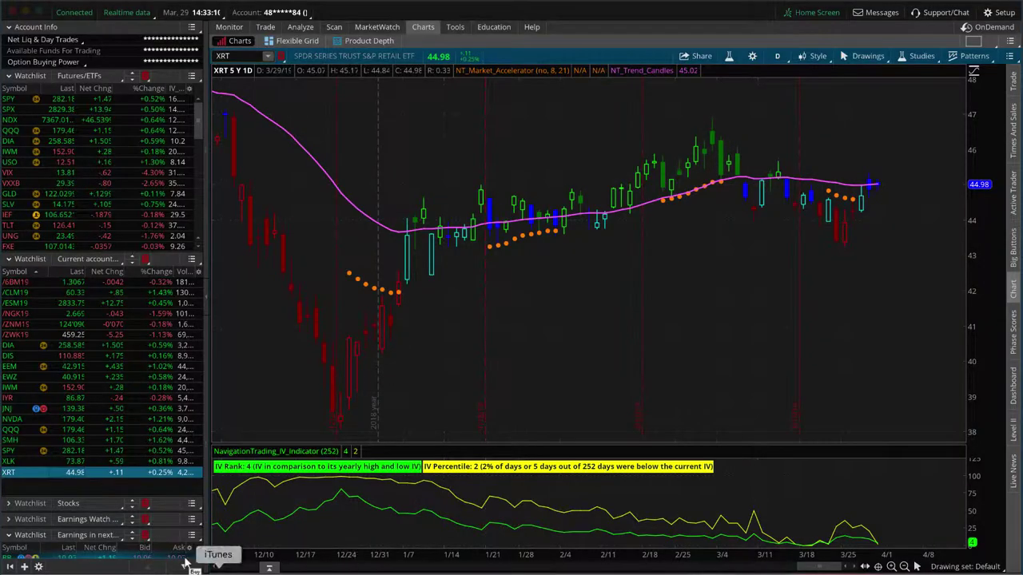
left_click(90, 441)
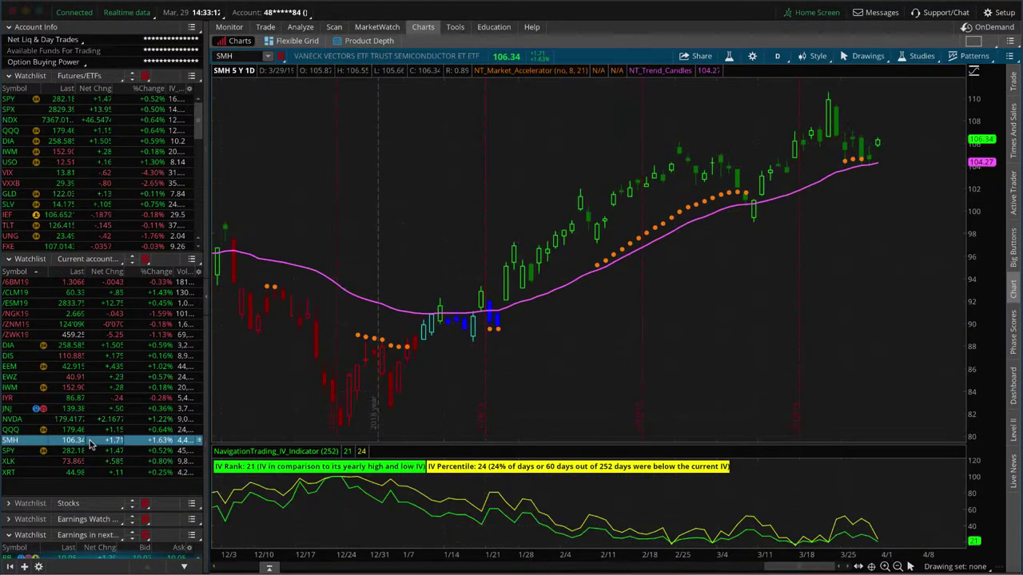
left_click(299, 26)
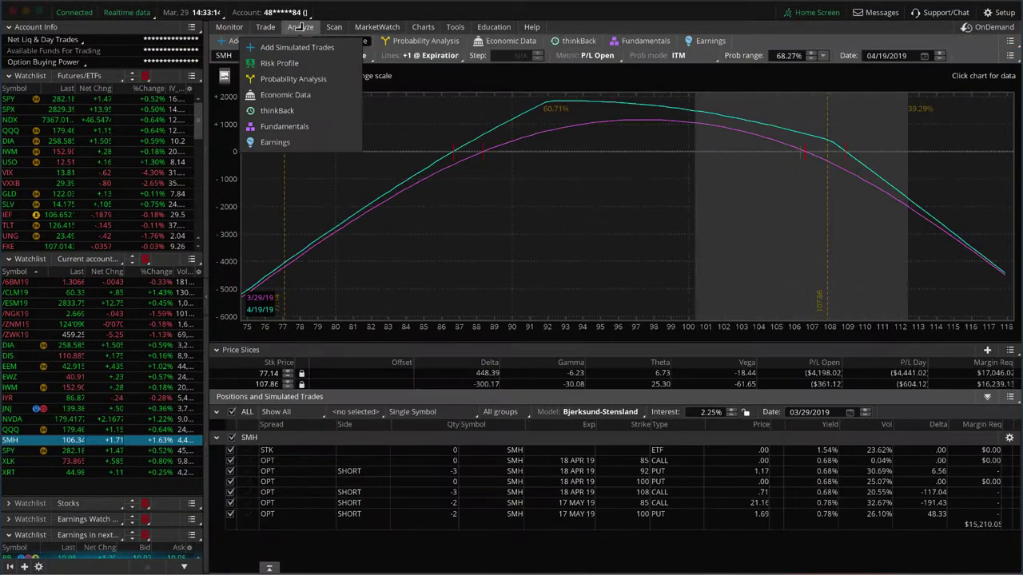
left_click(231, 450)
left_click(230, 461)
left_click(230, 470)
left_click(230, 482)
left_click(230, 492)
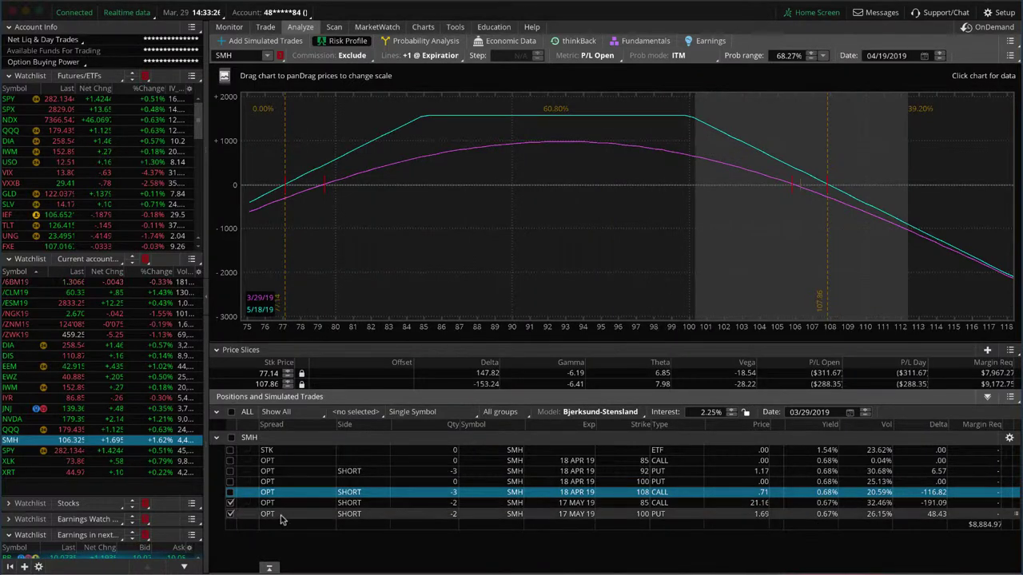
Swap the May legs out for the April 108 call and 92 put.
left_click(230, 514)
left_click(230, 503)
left_click(230, 493)
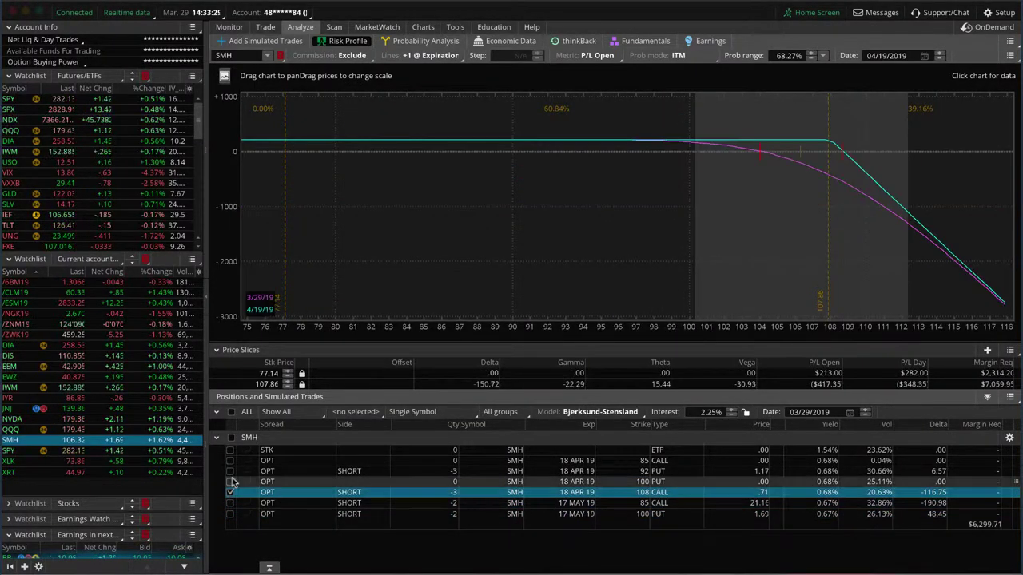
left_click(231, 471)
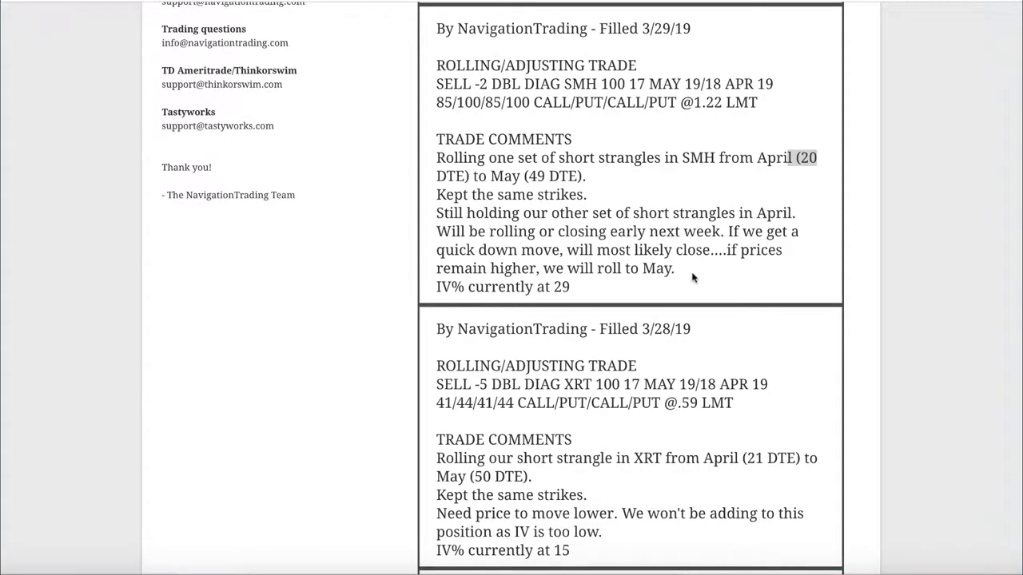
Highlight /CL in the strangle roll, then the April IWM iron condor close at .55 and its 45% max-profit comment.
scroll(692, 277, "up", 5)
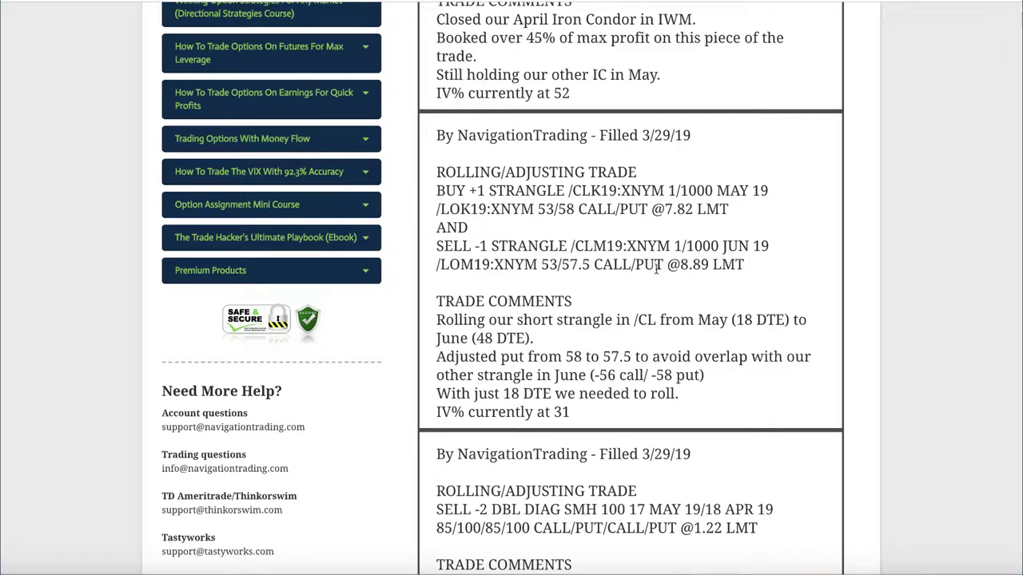
left_click_drag(588, 190, 571, 190)
scroll(662, 272, "up", 3)
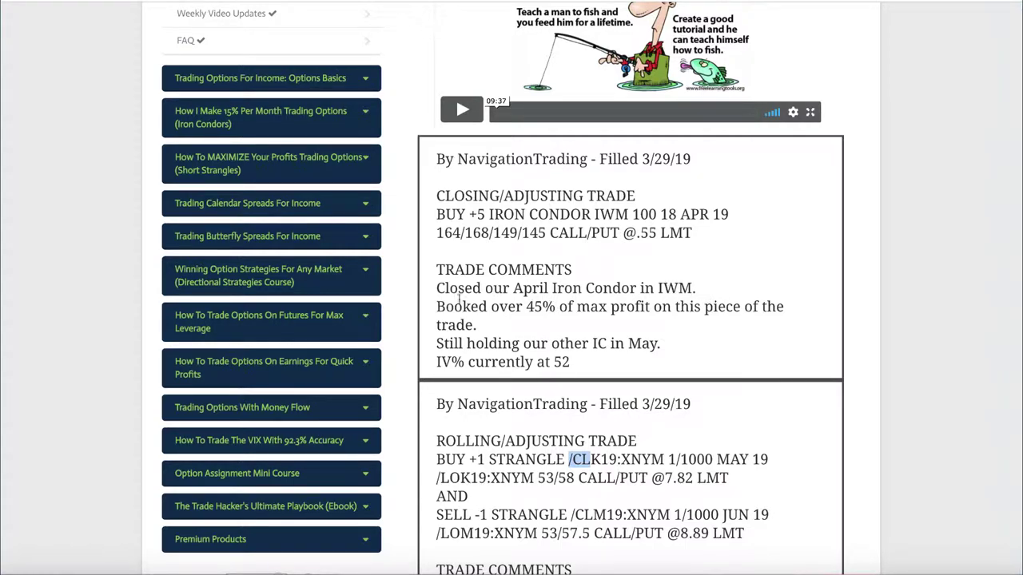
left_click_drag(437, 290, 696, 291)
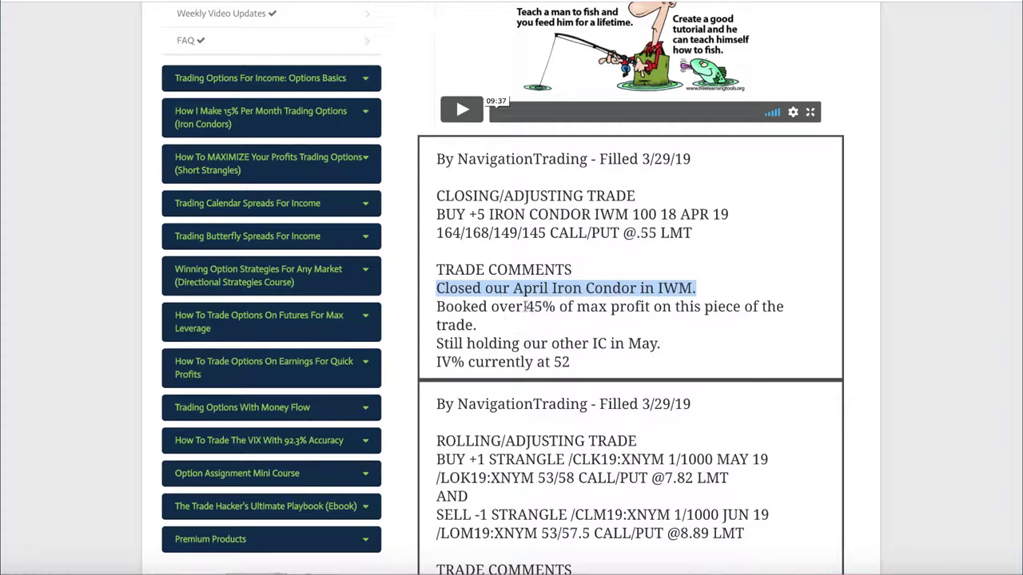
left_click_drag(525, 306, 437, 307)
left_click(650, 366)
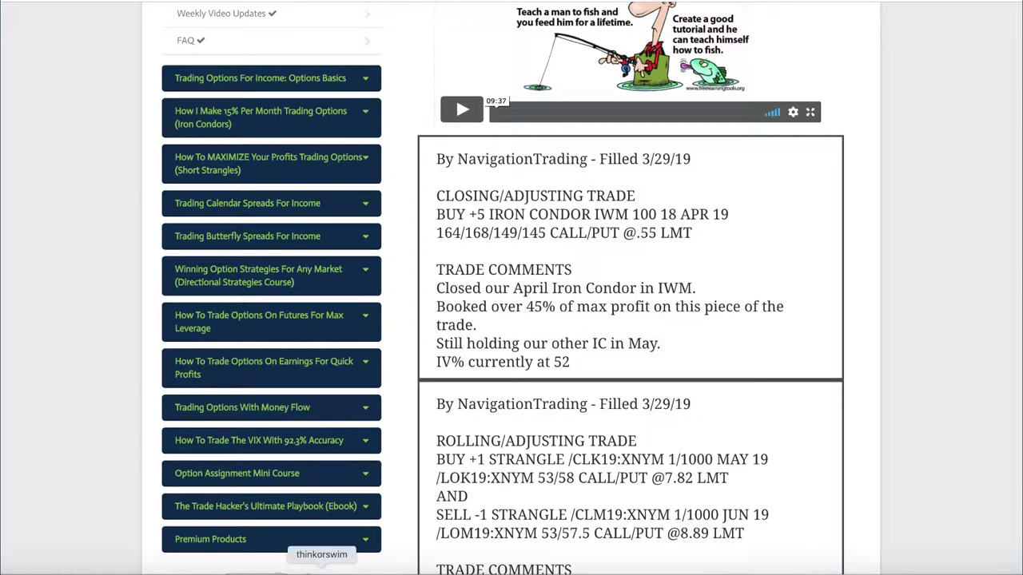
Load the /6BM19 short 1.3 put / 1.34 call strangle risk profile and rescale its price and P/L axes.
left_click(308, 569)
left_click(66, 285)
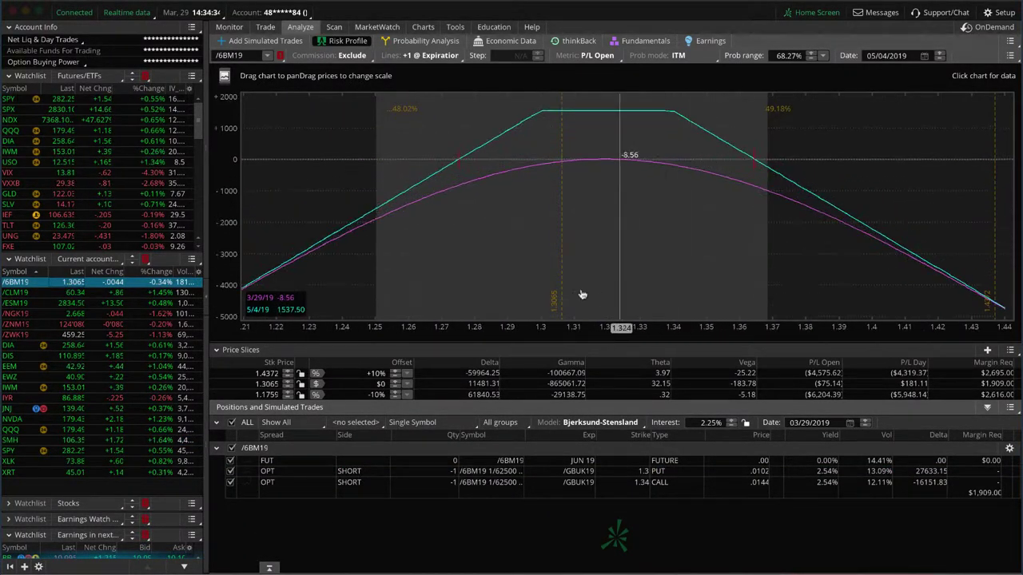
left_click_drag(532, 331, 751, 341)
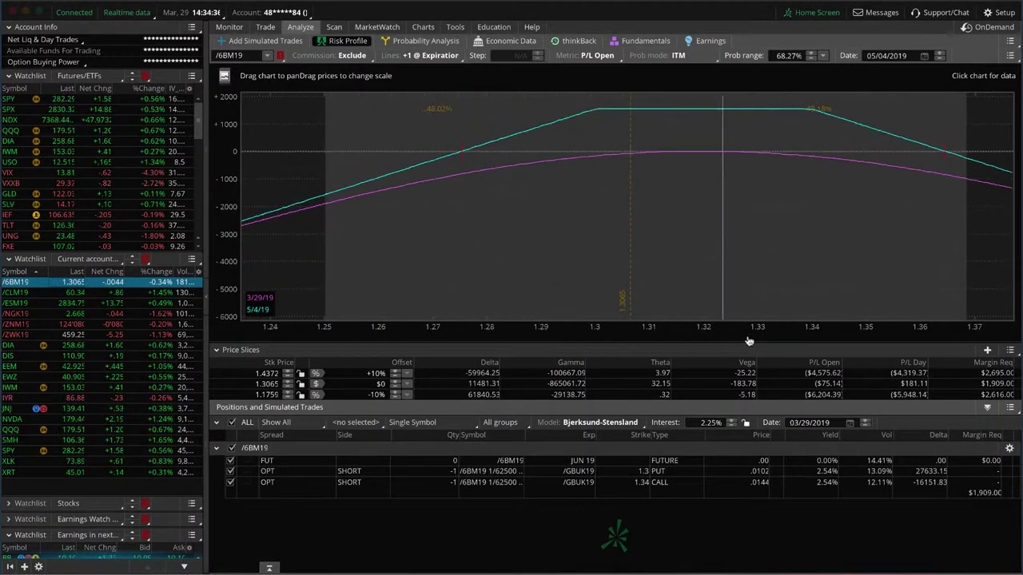
left_click_drag(587, 280, 462, 281)
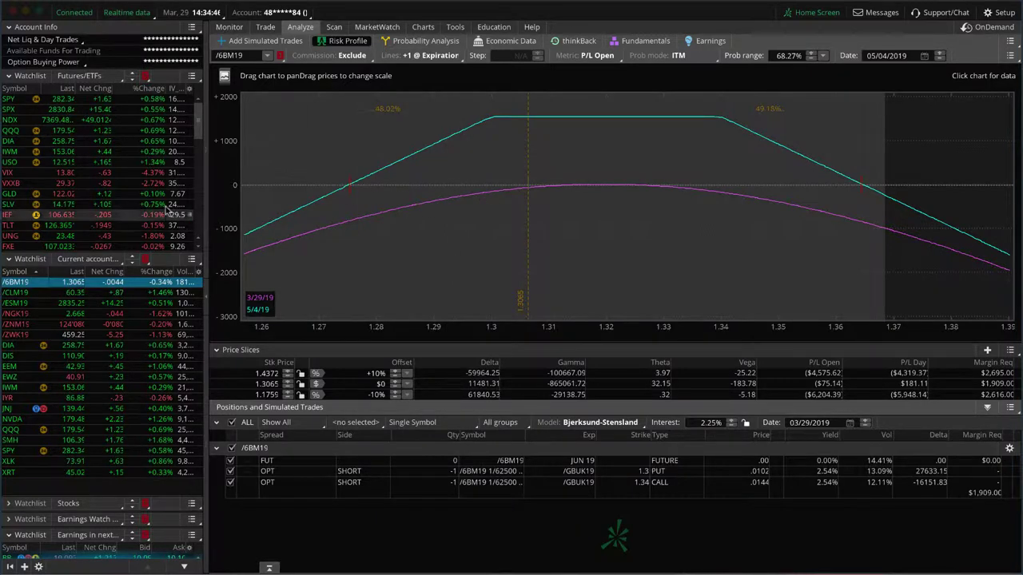
scroll(180, 151, "down", 3)
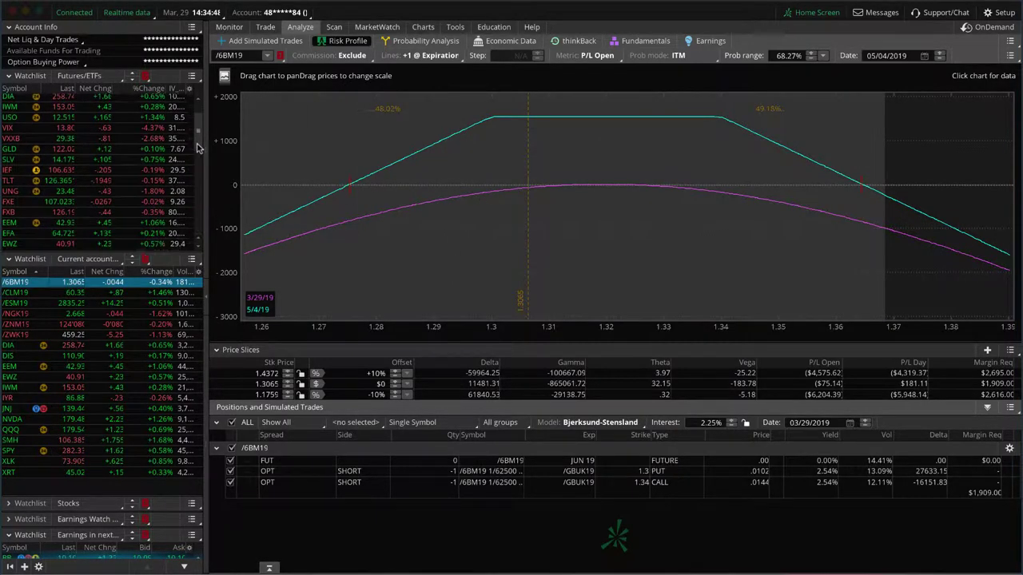
Select FXB and view its daily chart, last at 126.19 with IV Rank 81 and IV Percentile 92.
left_click(135, 206)
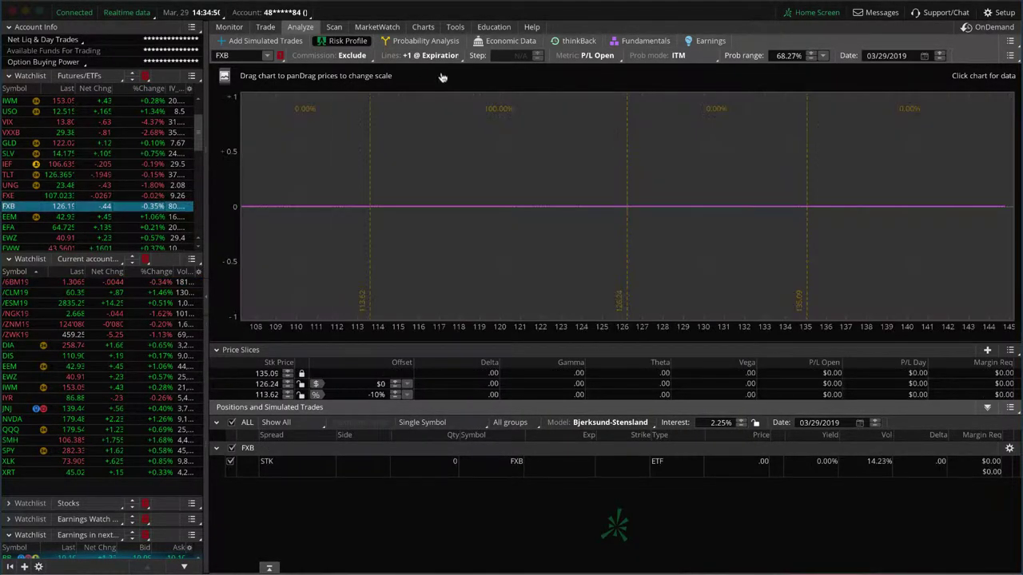
left_click(424, 26)
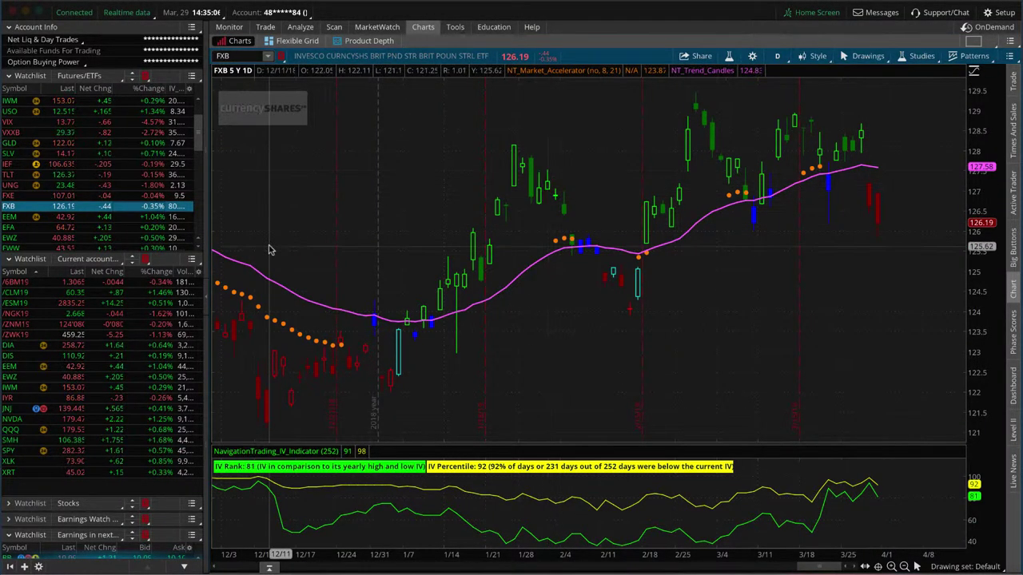
Review the /ESM19 put spread's risk profile over a 2500–3100 price range, then load /NGK19.
left_click(159, 305)
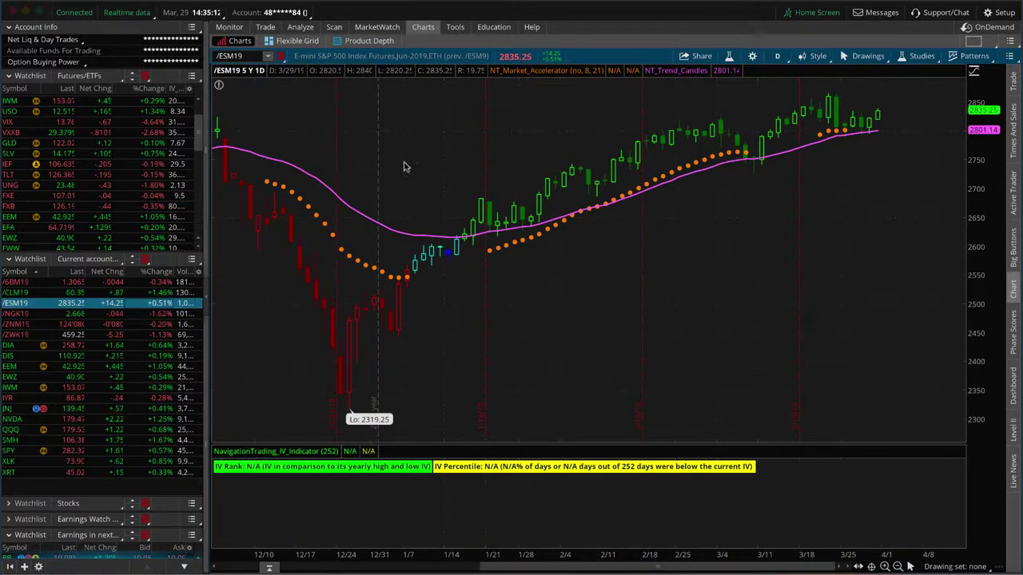
left_click(301, 26)
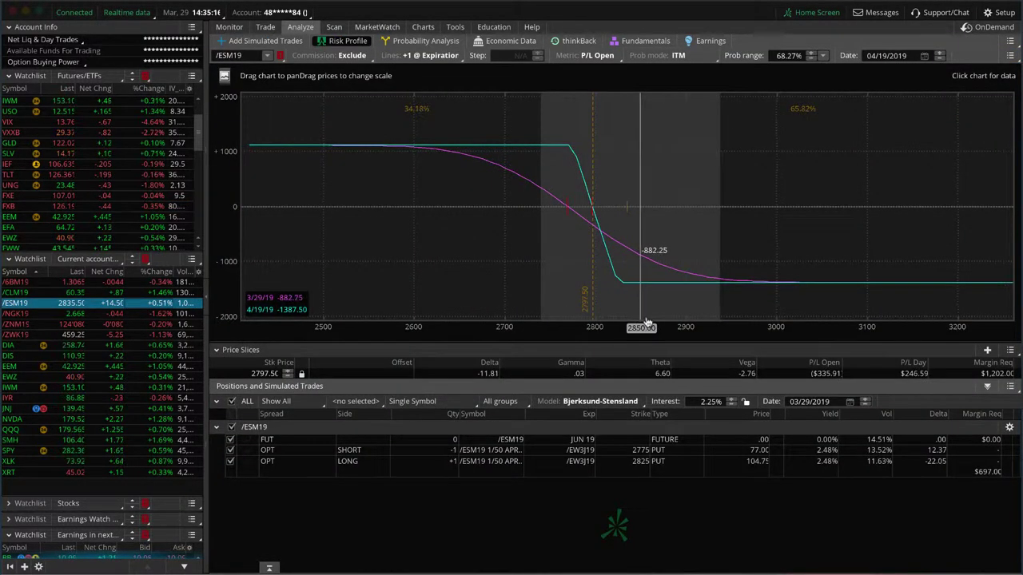
left_click_drag(686, 335, 742, 336)
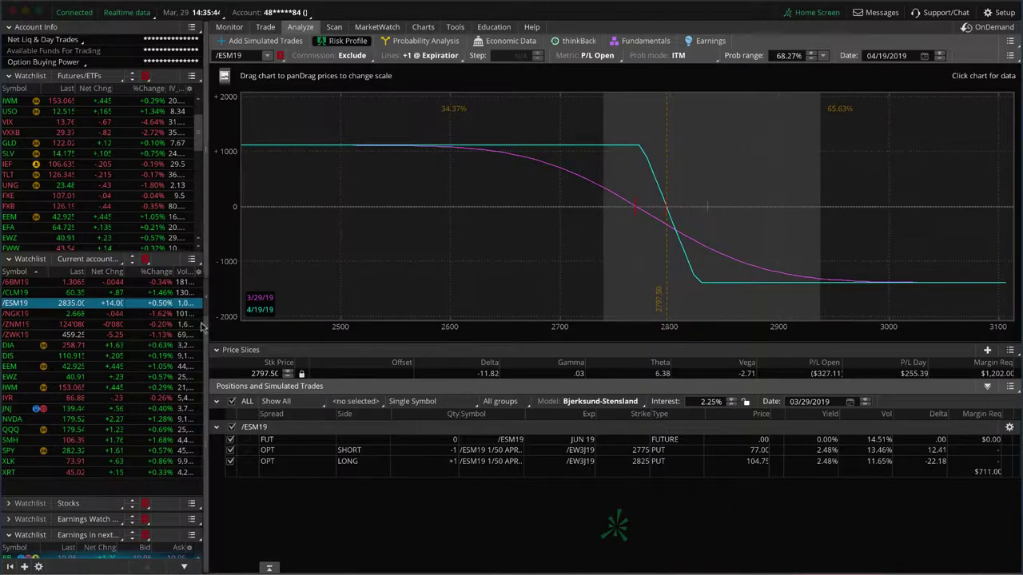
left_click(118, 315)
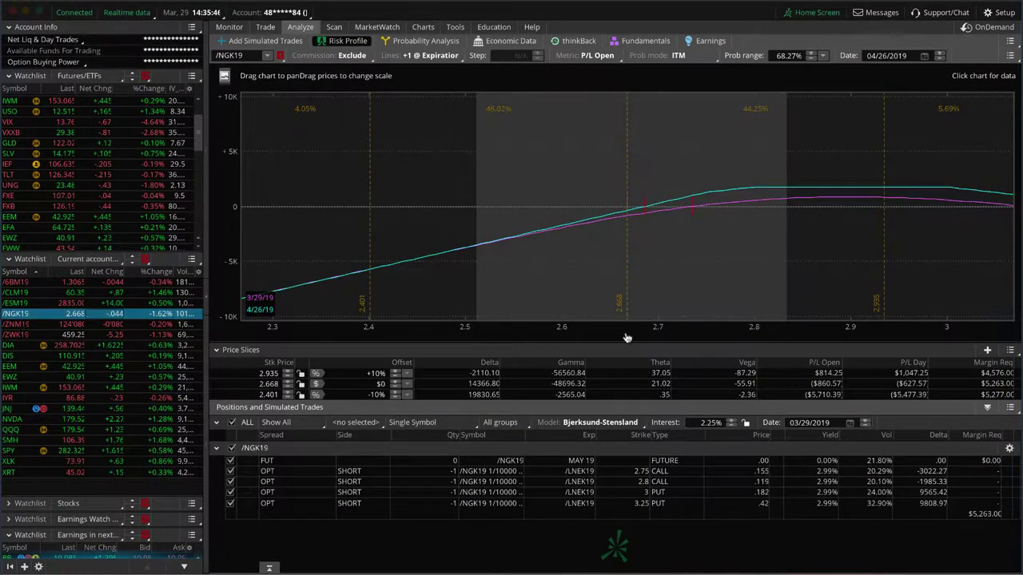
Frame the /NGK19 risk graph at 2.6–3.15 and isolate the 2.75 call leg.
left_click_drag(658, 327, 787, 327)
left_click_drag(566, 299, 339, 256)
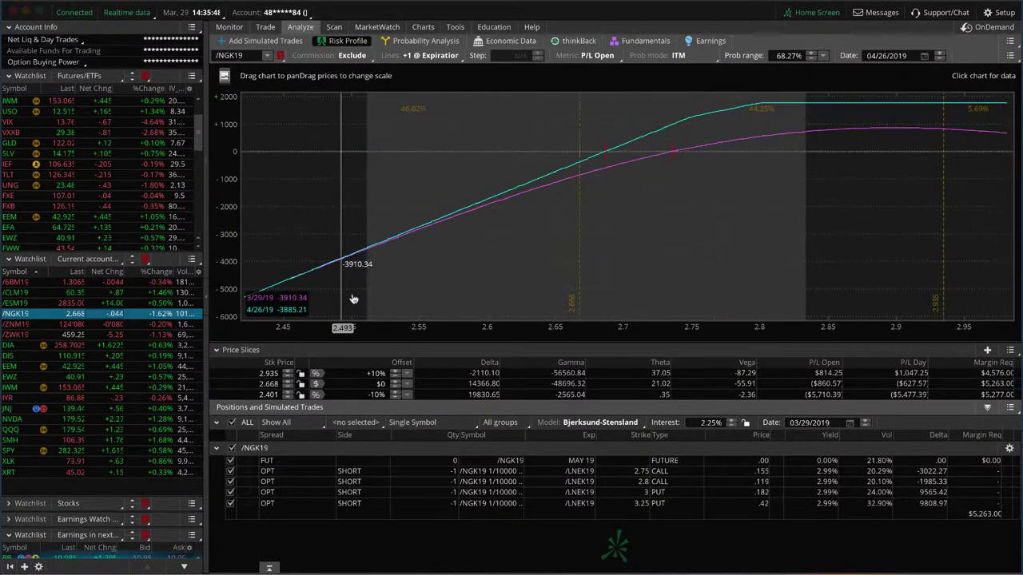
left_click_drag(721, 293, 434, 296)
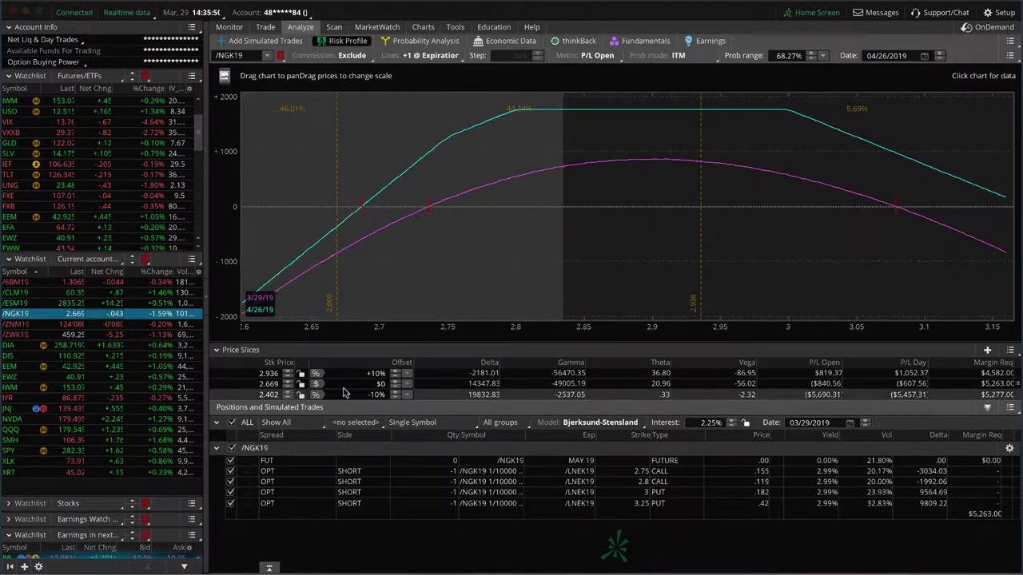
left_click(230, 482)
left_click(230, 504)
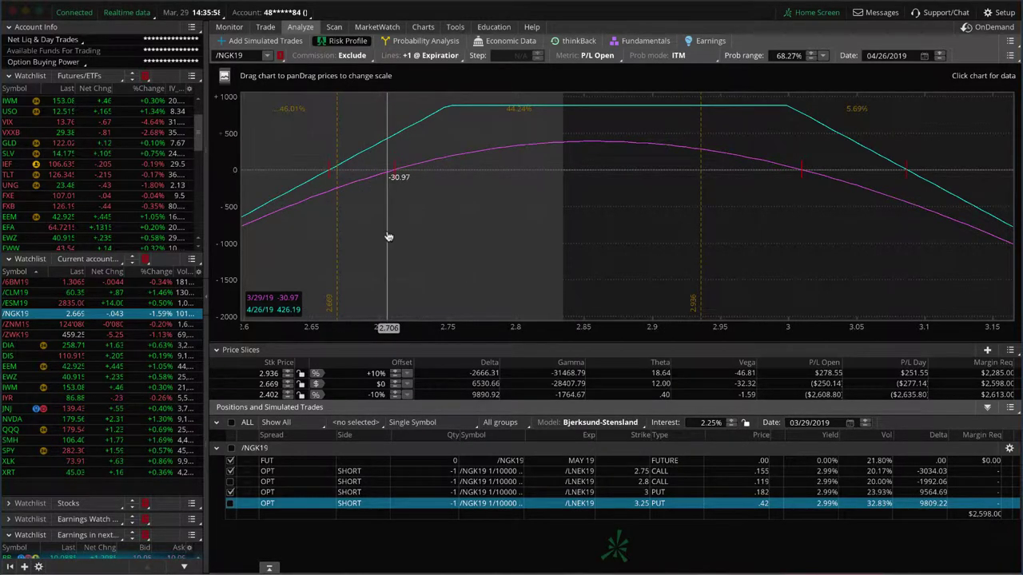
left_click(230, 492)
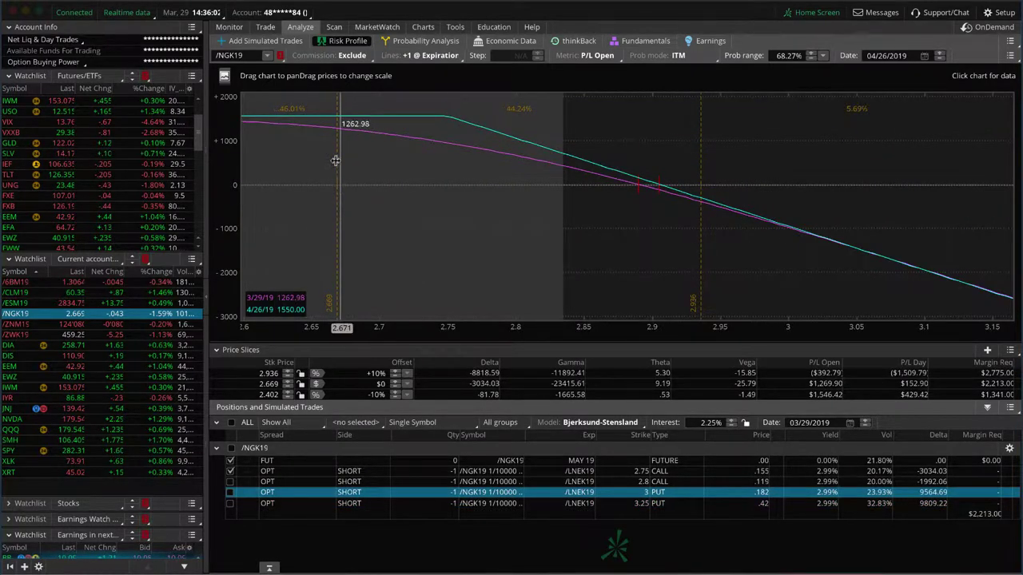
Switch to the 2.8 call and 3.25 put legs, widen the range to 3.4, then load DIA.
left_click(230, 492)
left_click(230, 471)
left_click(230, 482)
left_click(230, 492)
left_click(230, 503)
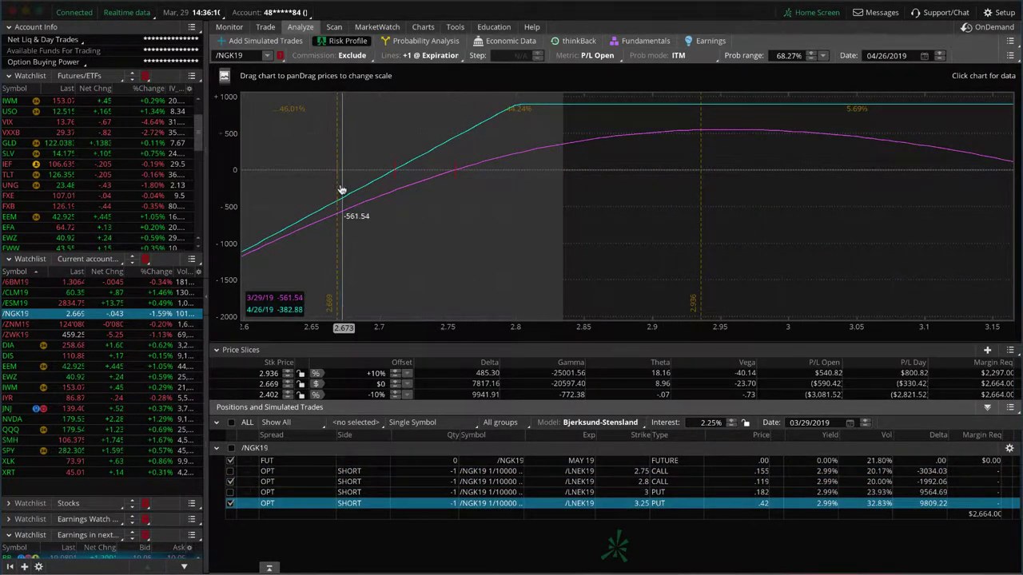
left_click(230, 504)
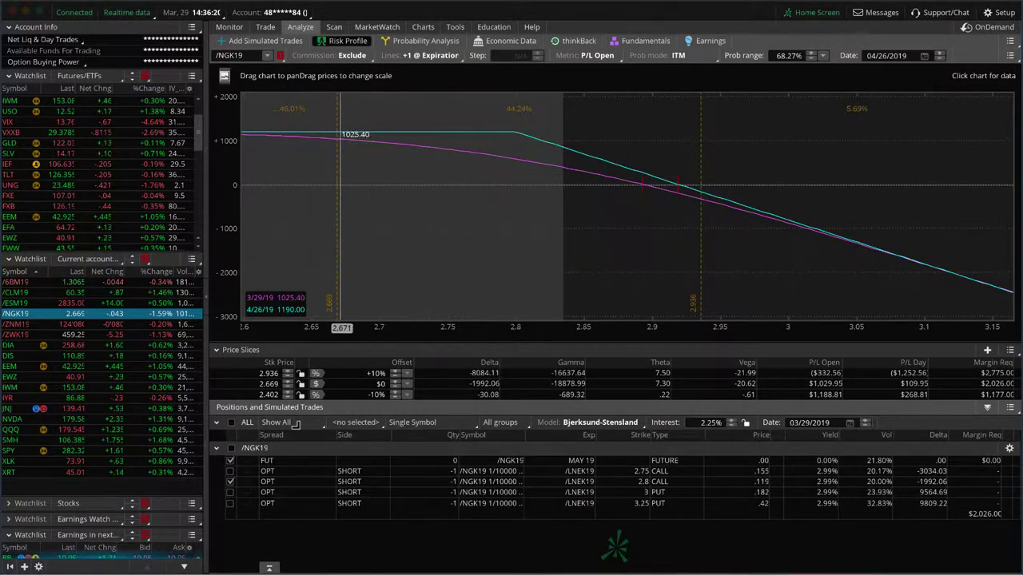
left_click(231, 504)
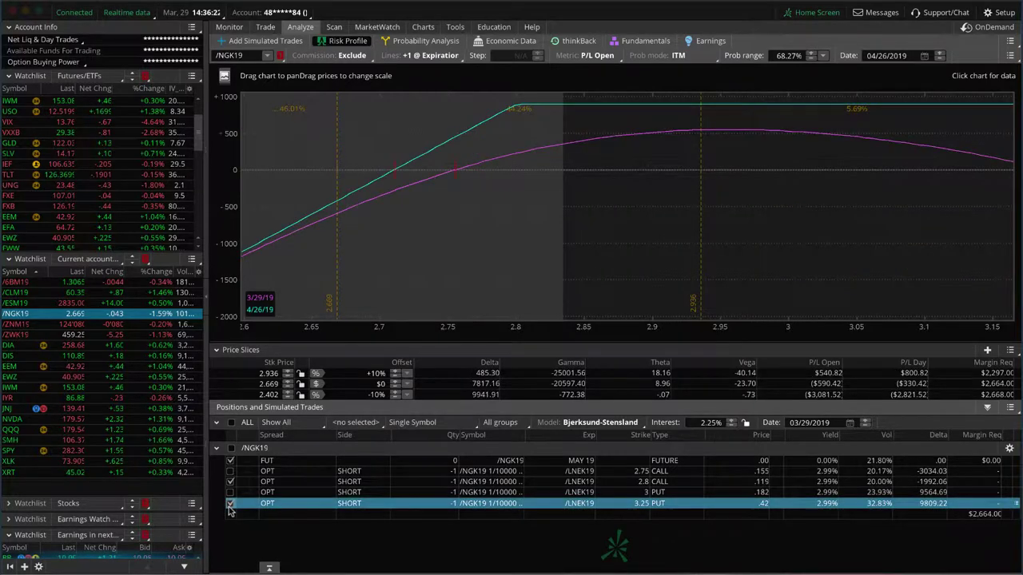
left_click_drag(653, 337, 525, 332)
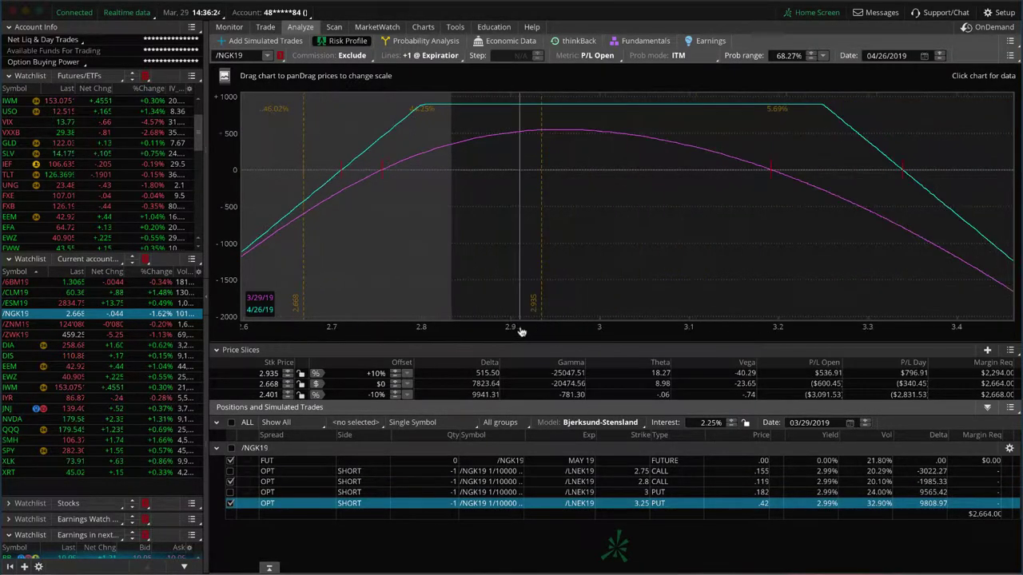
left_click(156, 347)
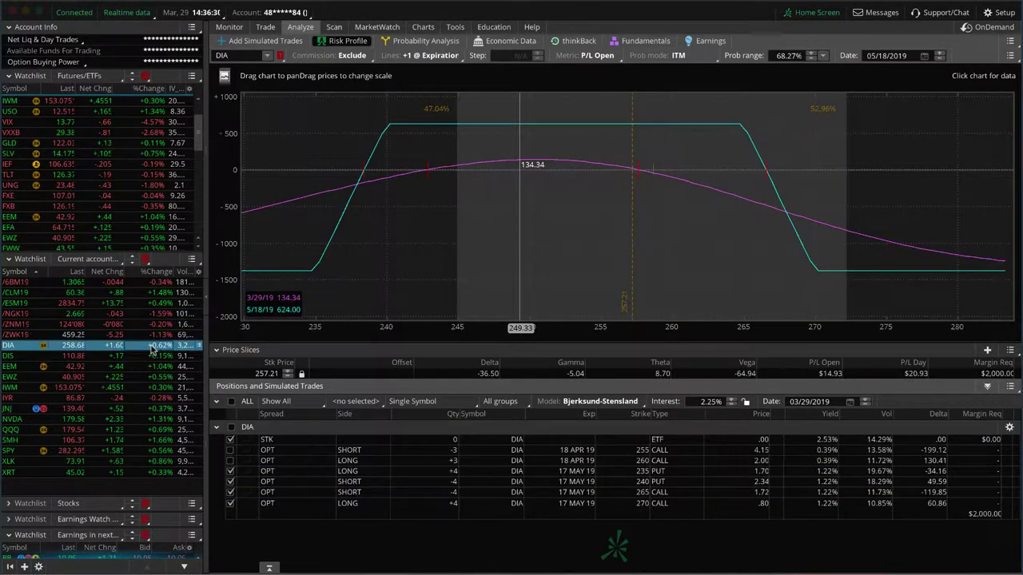
Check DIS's profile at a 110.88 price slice, then load EEM framed at 39–48.
left_click(115, 356)
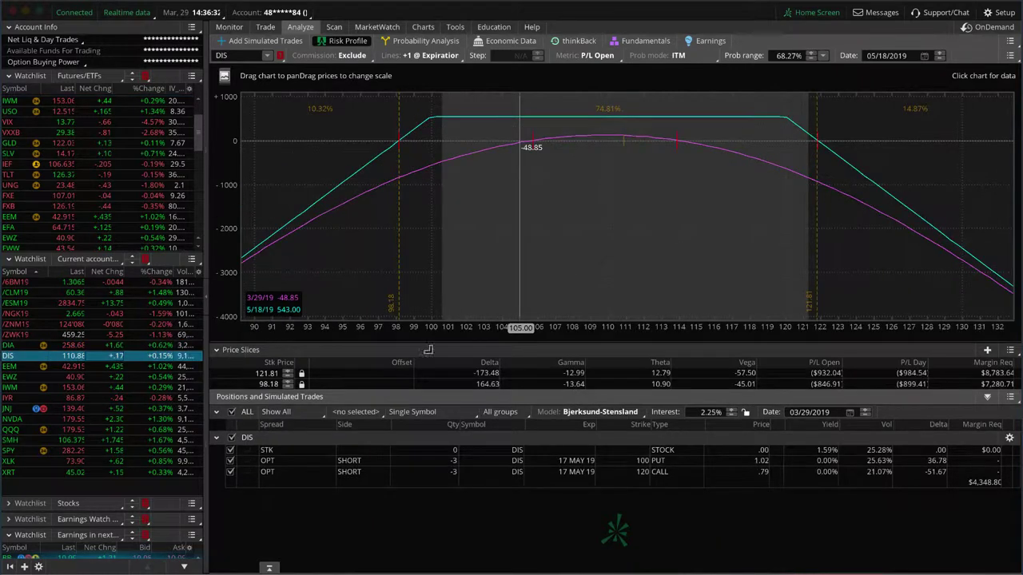
left_click(623, 219)
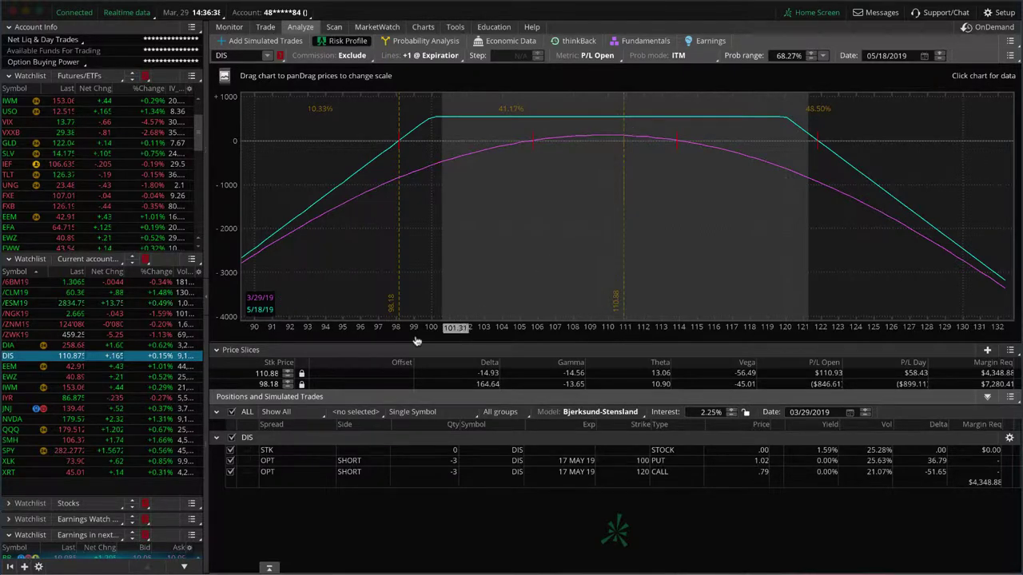
left_click(159, 367)
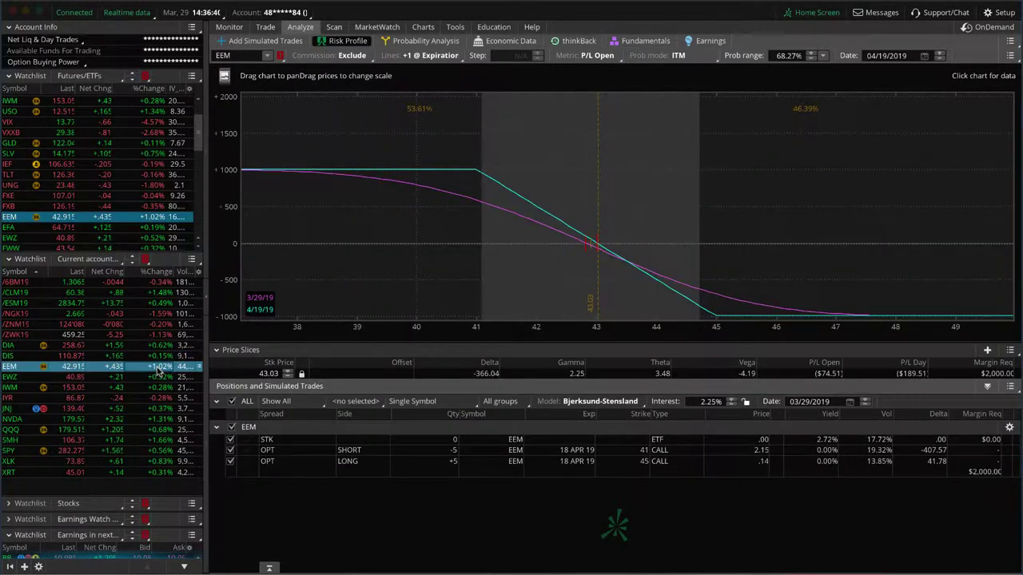
left_click_drag(585, 342, 649, 329)
left_click_drag(601, 294, 493, 289)
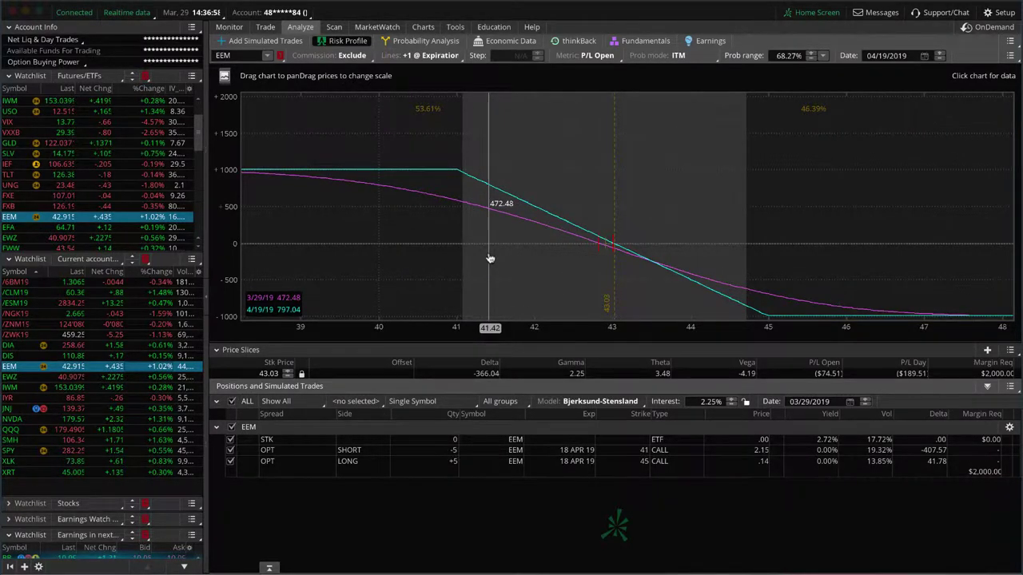
View EEM's daily chart, return to its risk profile, then load EWZ's May 37/46 strangle.
left_click(423, 27)
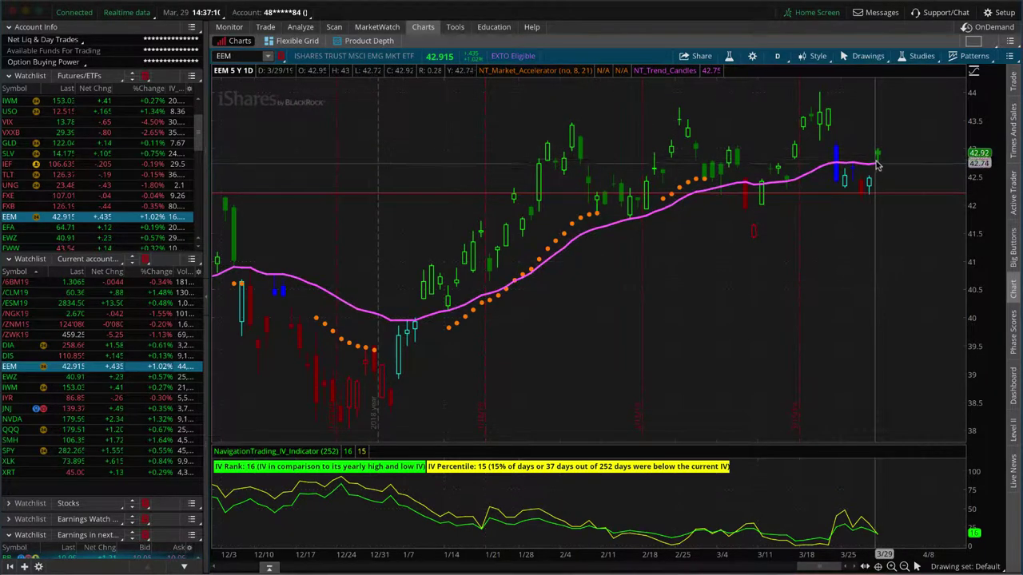
left_click(300, 26)
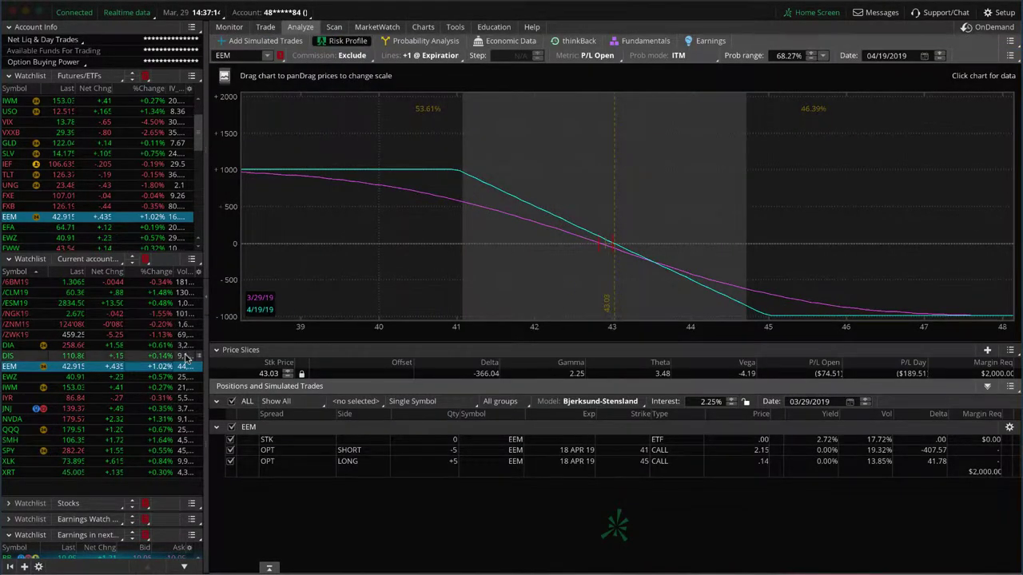
left_click(162, 377)
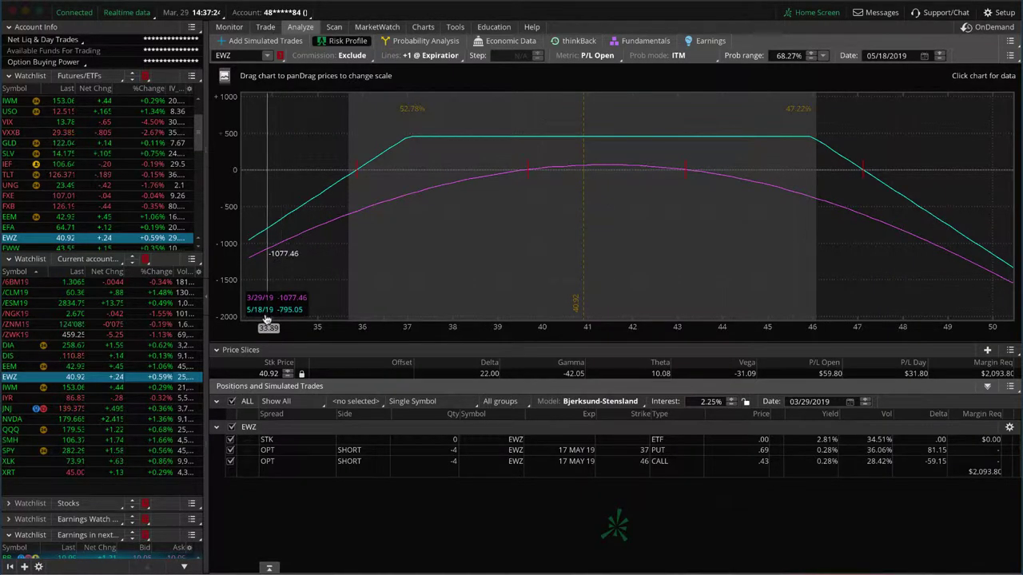
Glance at IWM, then load IYR's iron condor with the price range narrowed to 74–91.
left_click(157, 388)
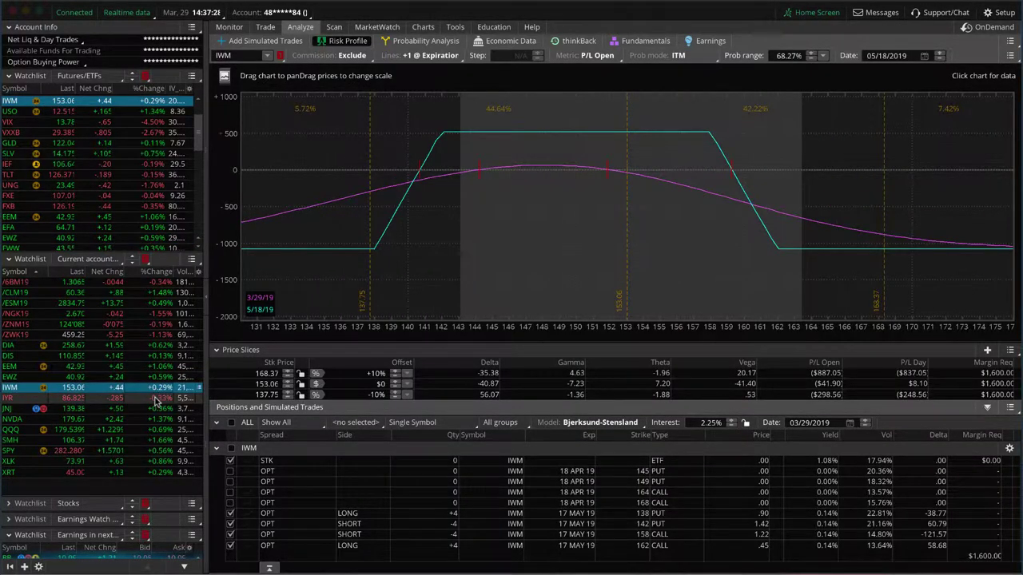
left_click(157, 399)
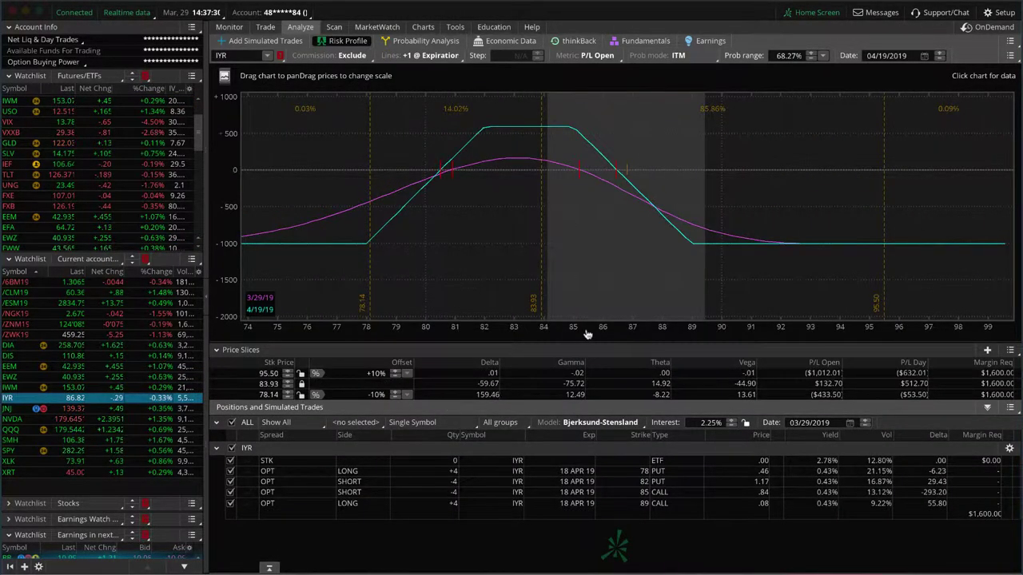
left_click_drag(589, 334, 753, 327)
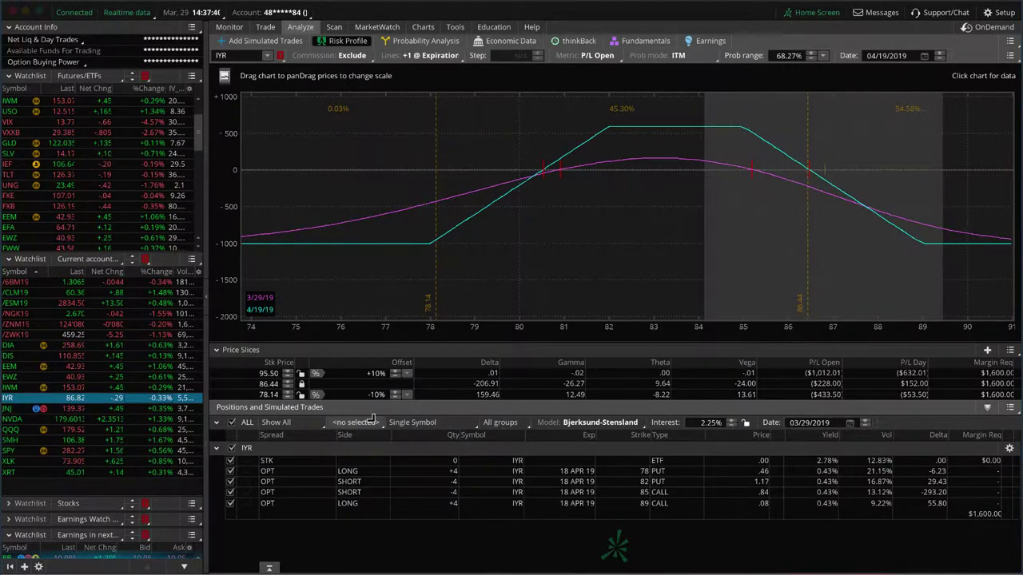
Isolate IYR's put side by excluding the 89 and 85 calls, then view its daily chart.
left_click(230, 503)
left_click(230, 492)
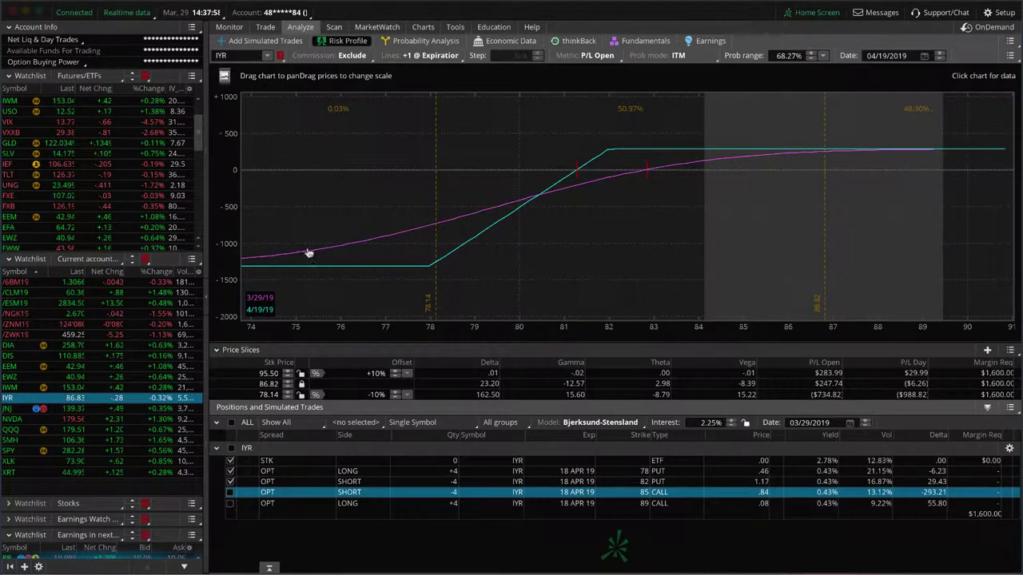
left_click(427, 26)
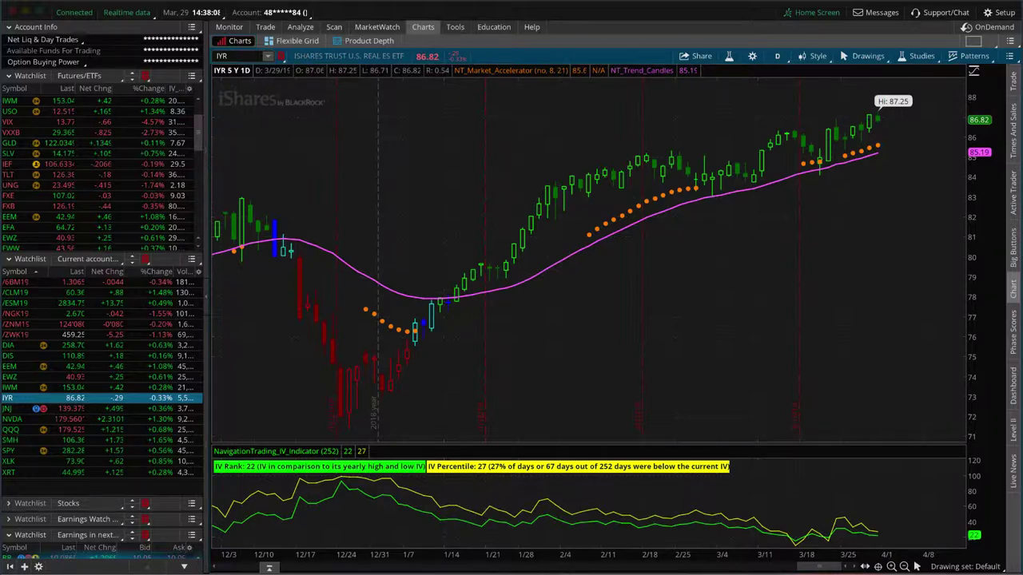
Compare JNJ's daily chart with its long April 137 straddle risk profile.
left_click(121, 412)
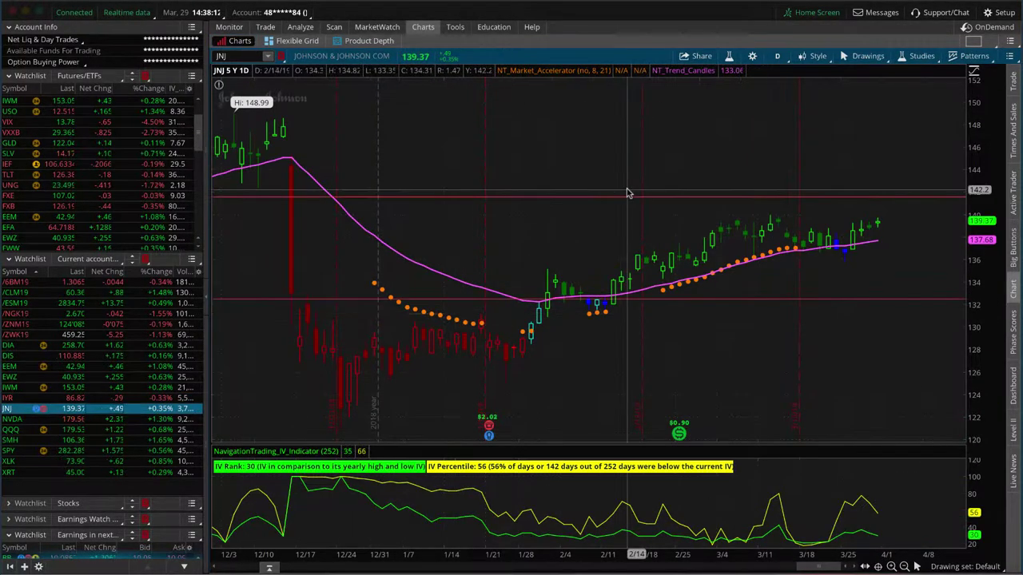
left_click(304, 27)
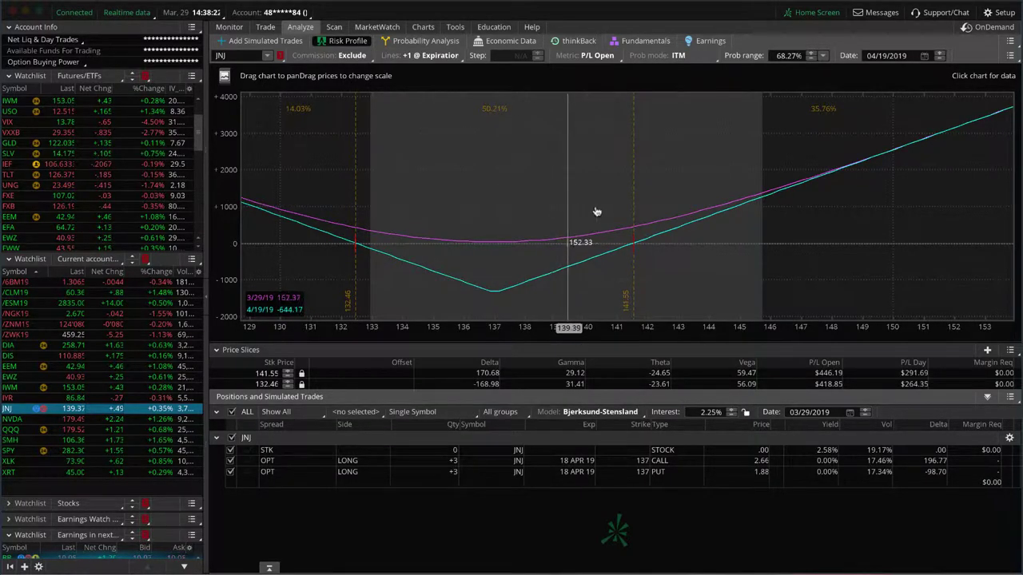
left_click(423, 26)
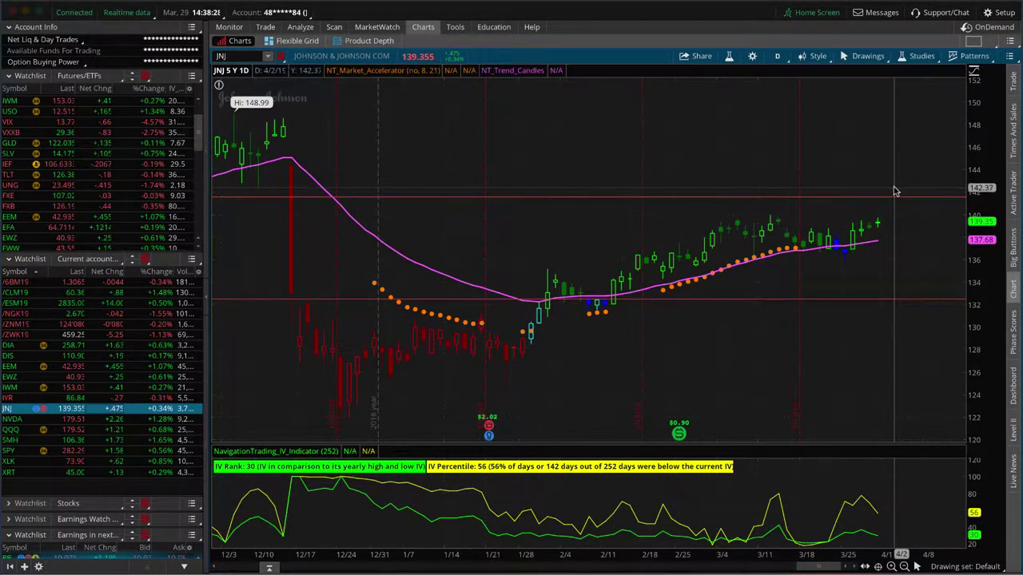
left_click(301, 26)
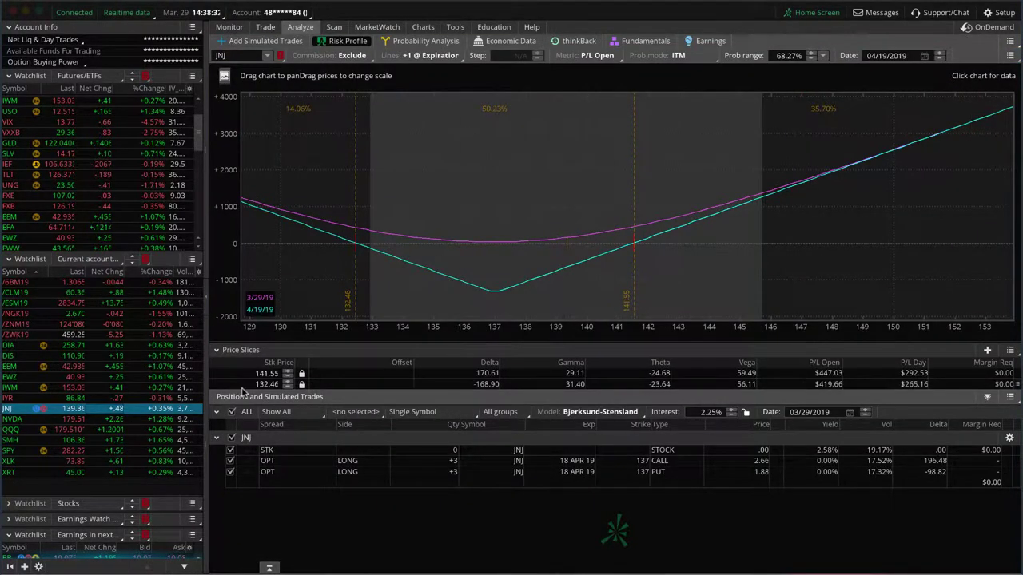
Load the NVDA iron condor's risk profile and shift it toward lower prices.
left_click(141, 421)
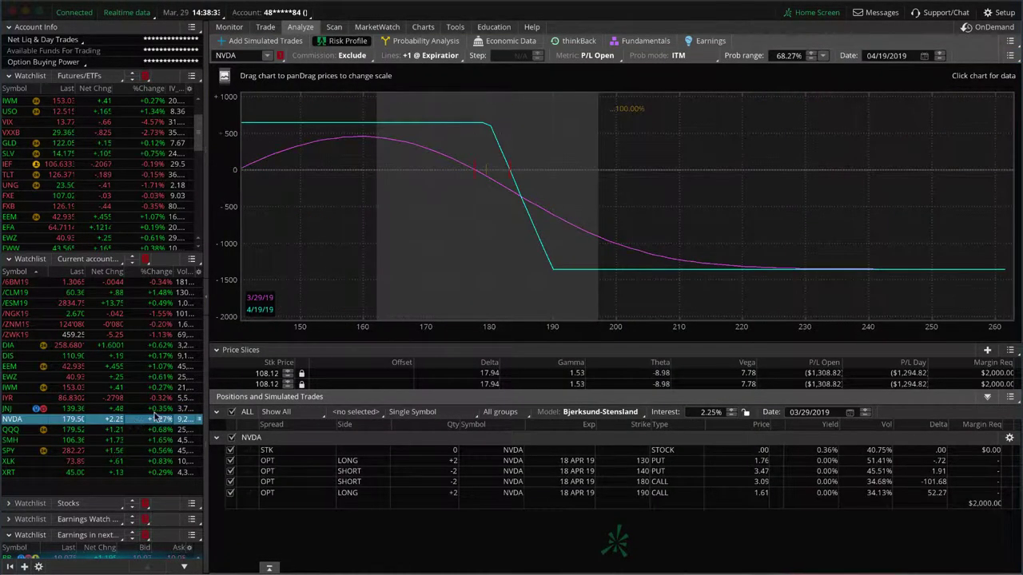
left_click_drag(486, 286, 730, 283)
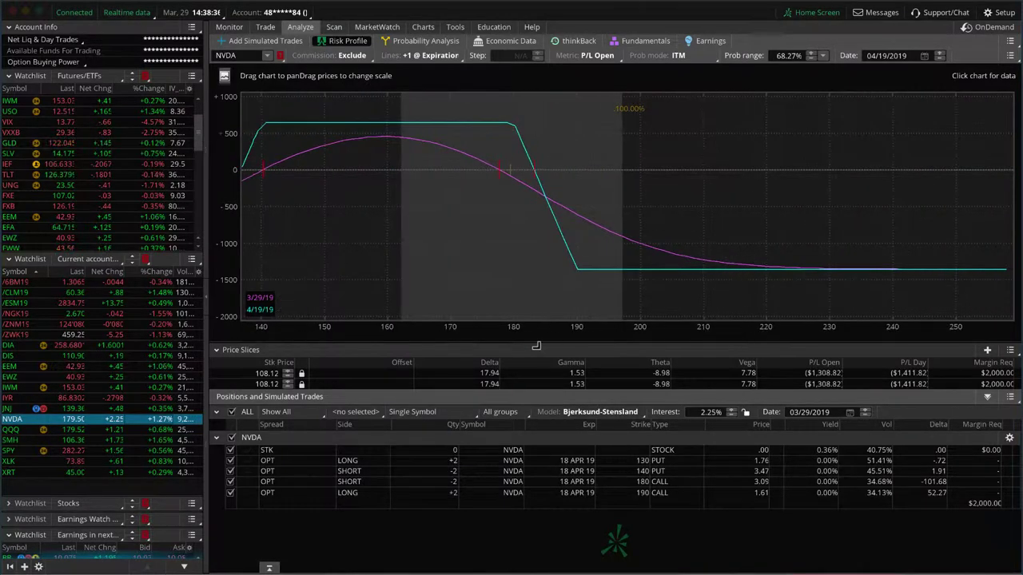
scroll(576, 303, "up", 3)
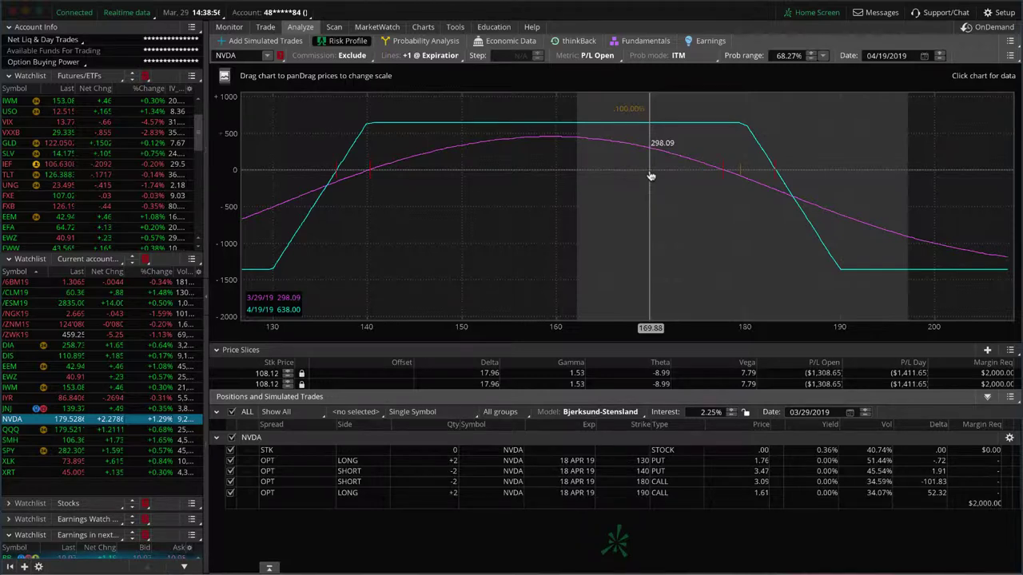
Check NVDA's candlestick chart and option positions, then load QQQ's call spreads.
left_click(423, 27)
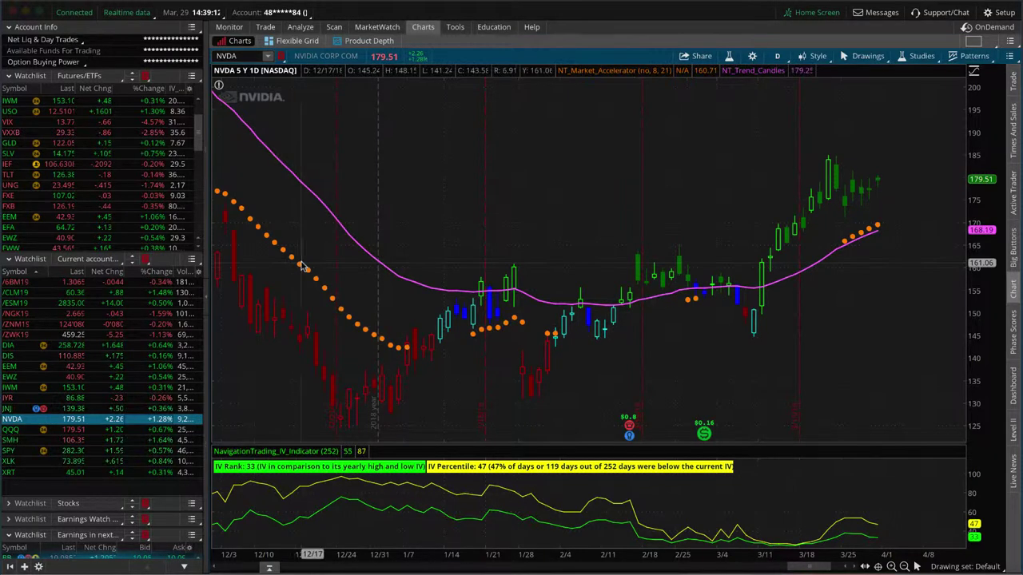
left_click(266, 27)
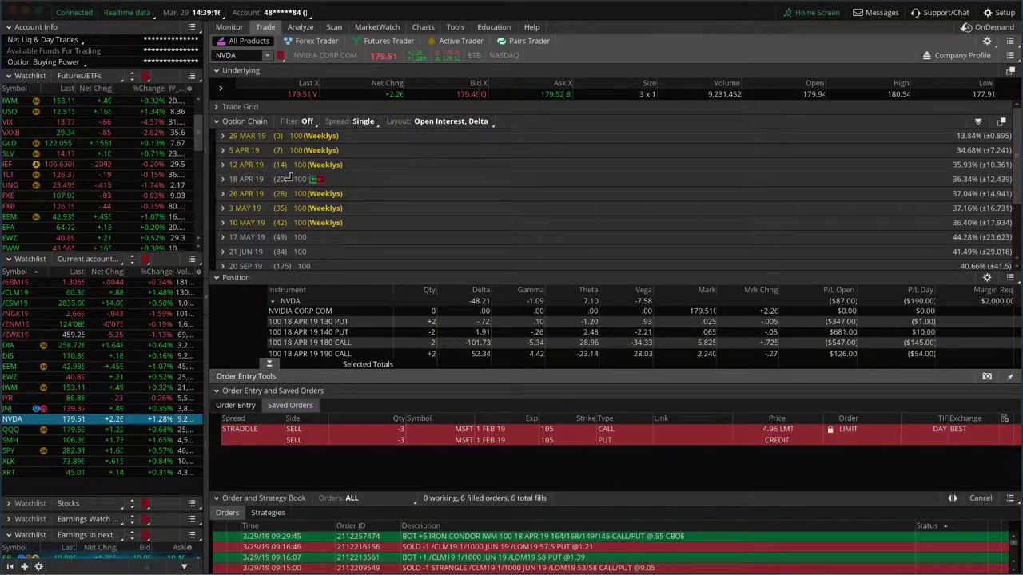
left_click(301, 26)
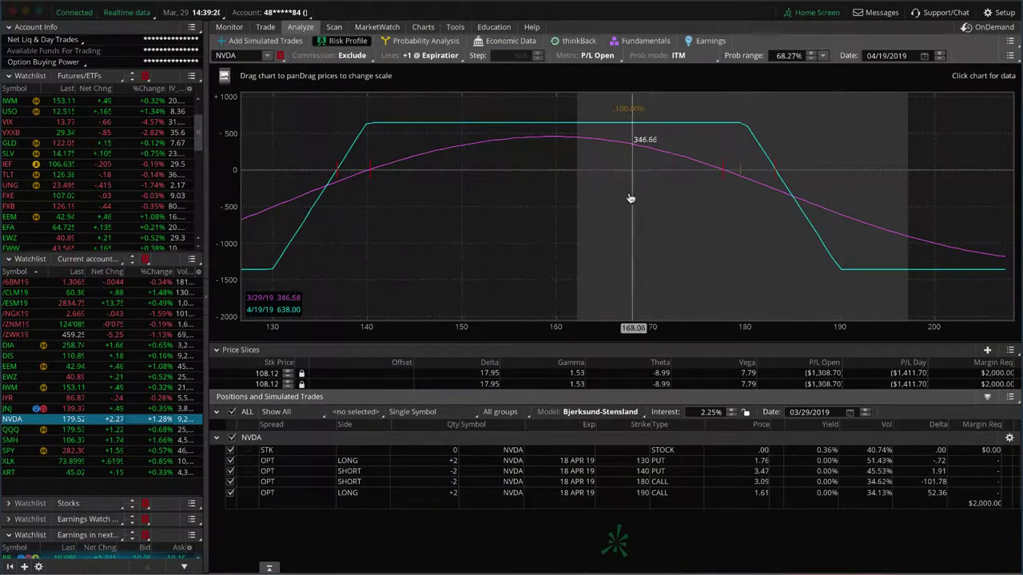
left_click(162, 432)
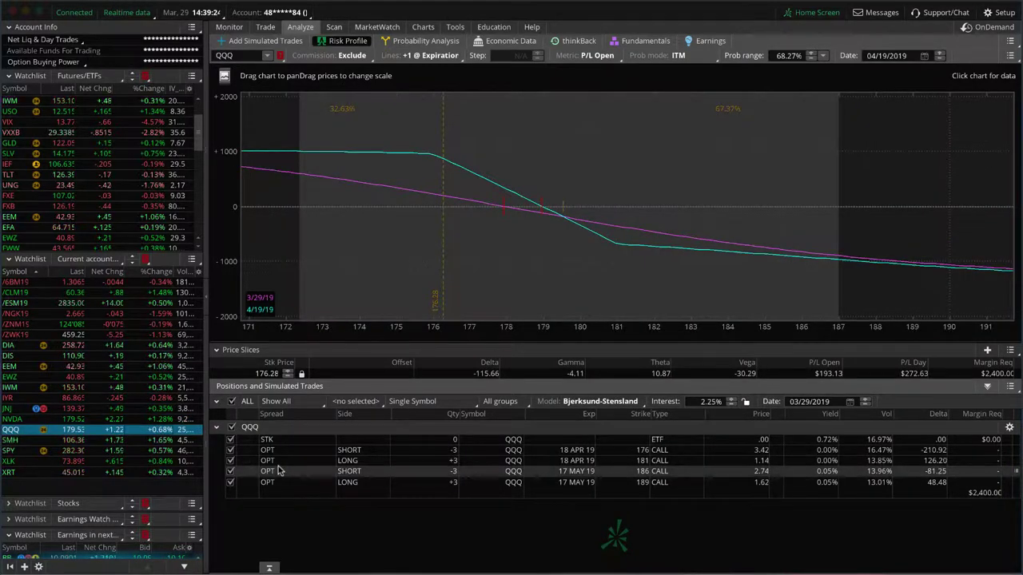
Plot only the April 176/181 call spread, with a price slice at 179.51.
left_click(230, 471)
left_click(230, 482)
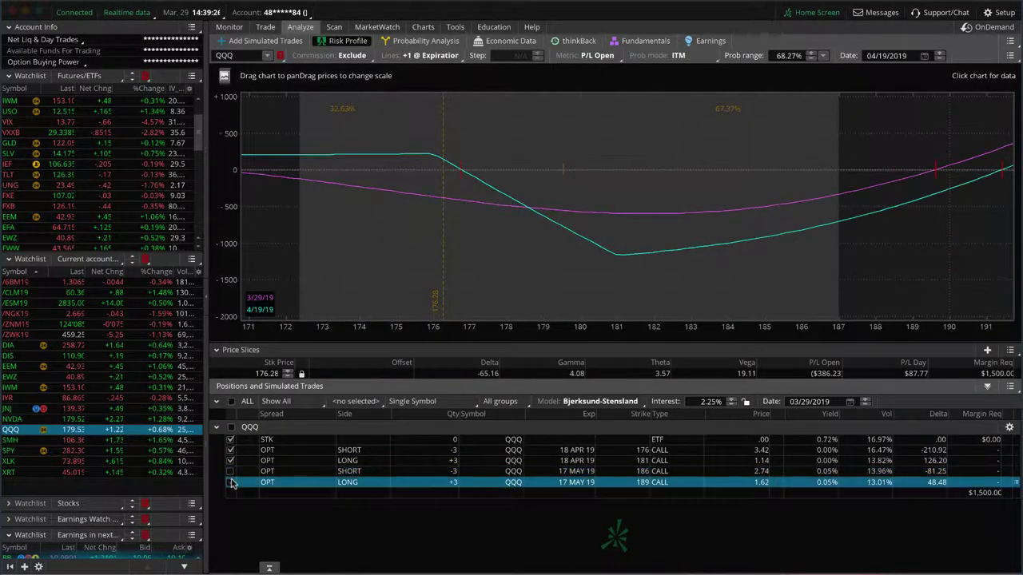
left_click(562, 214)
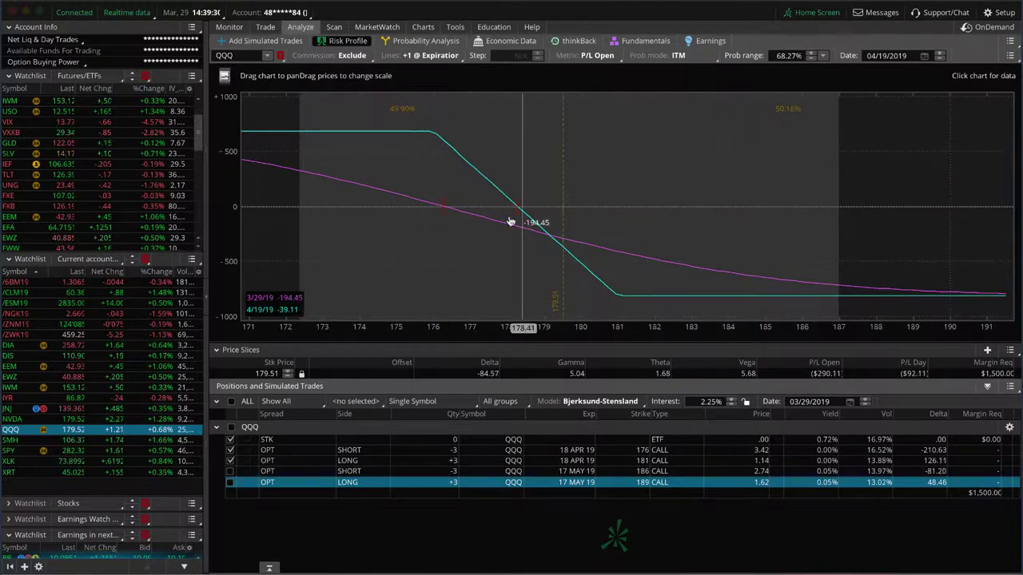
Swap to plotting only the May 186/189 call spread, about 336 maximum profit.
left_click(230, 449)
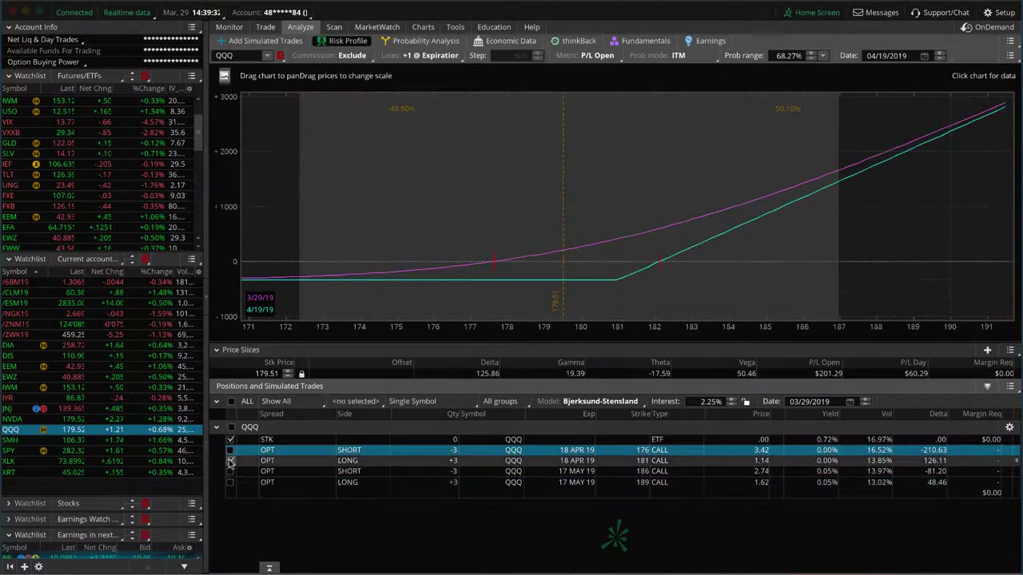
left_click(230, 460)
left_click(230, 472)
left_click(230, 482)
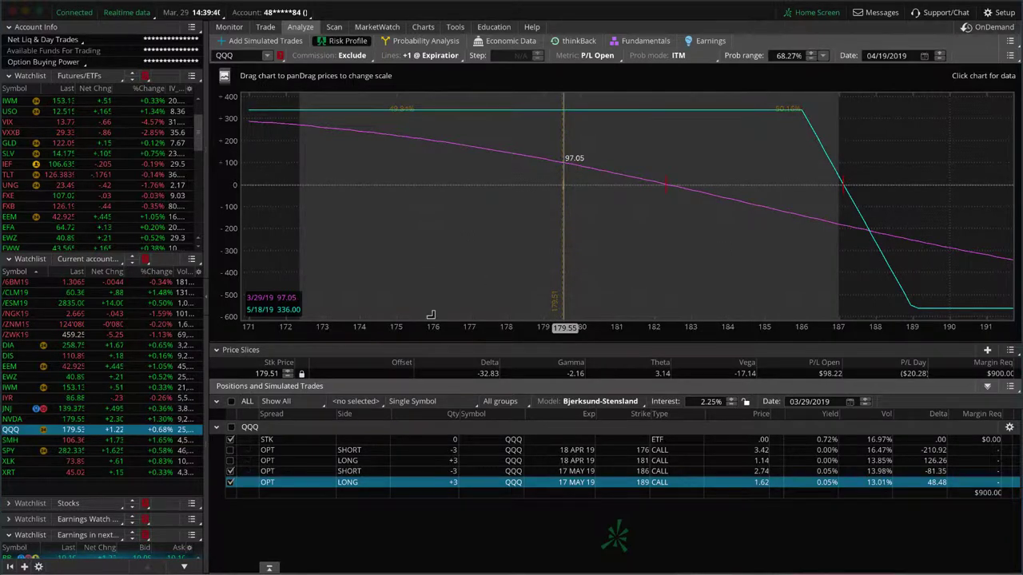
Show the SPY iron condor risk graph rescaled to the 265–305 range, then the XLK and XRT profiles.
left_click(153, 452)
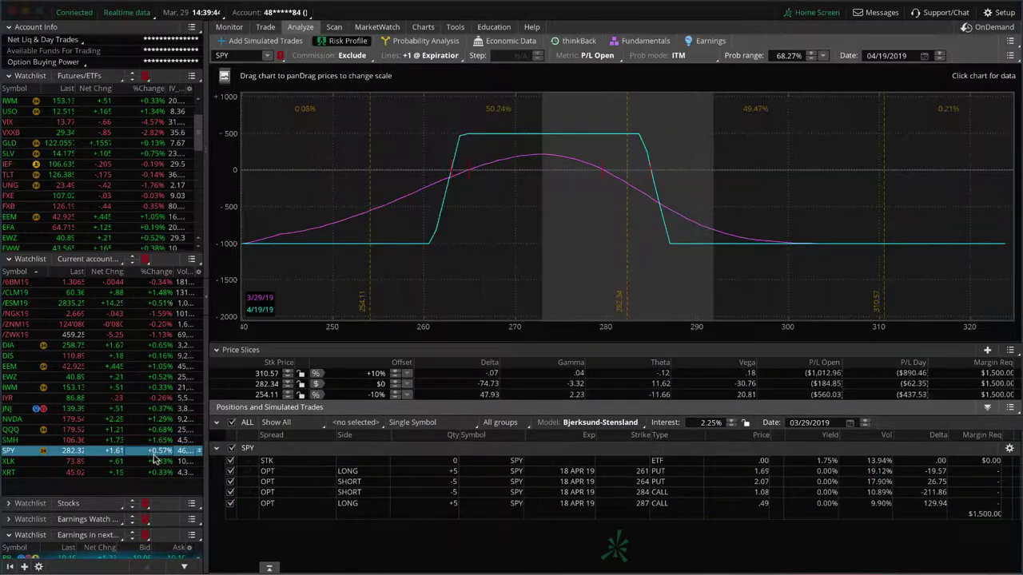
left_click_drag(846, 331, 903, 329)
left_click_drag(671, 279, 326, 283)
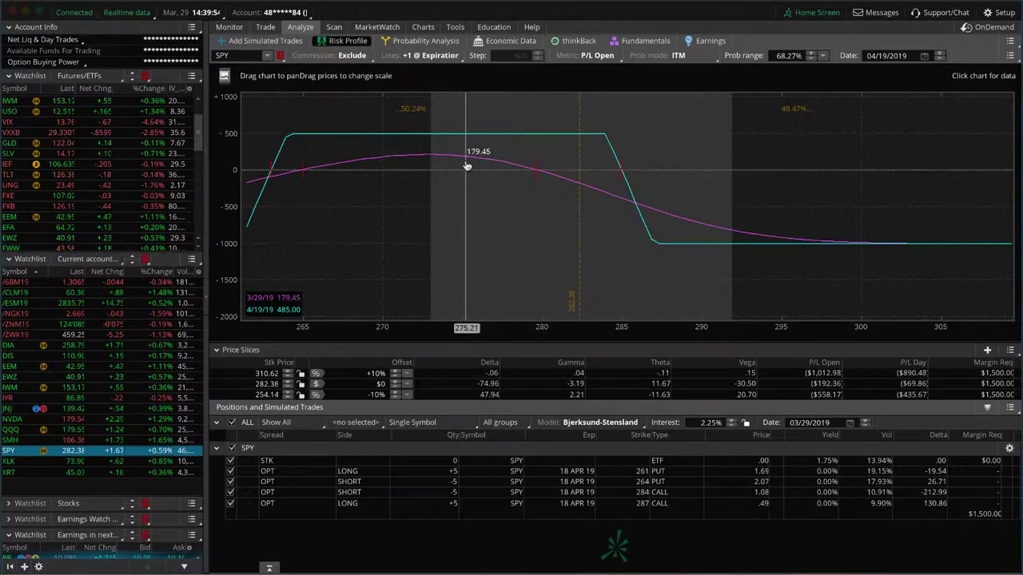
left_click(157, 464)
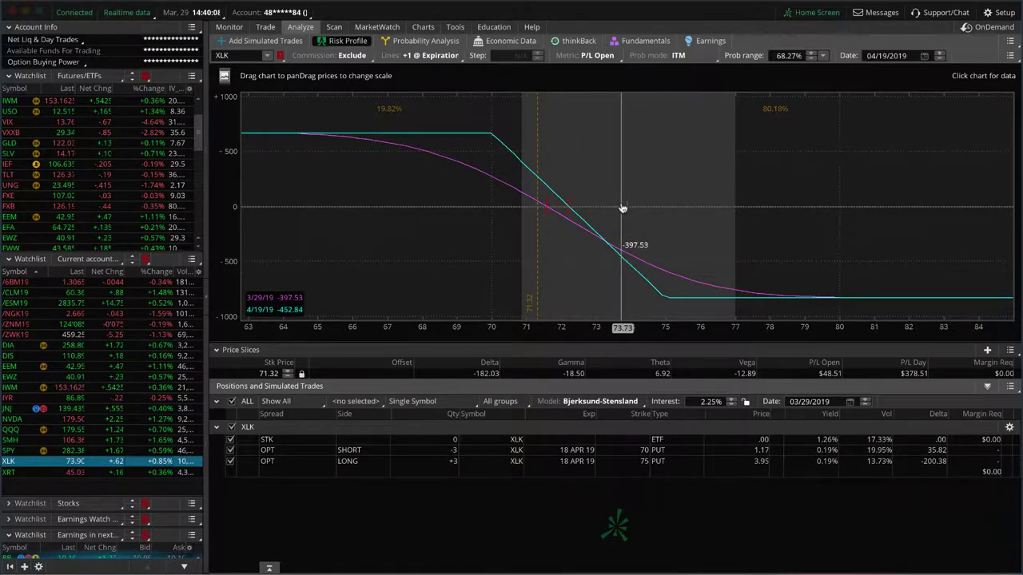
left_click(144, 474)
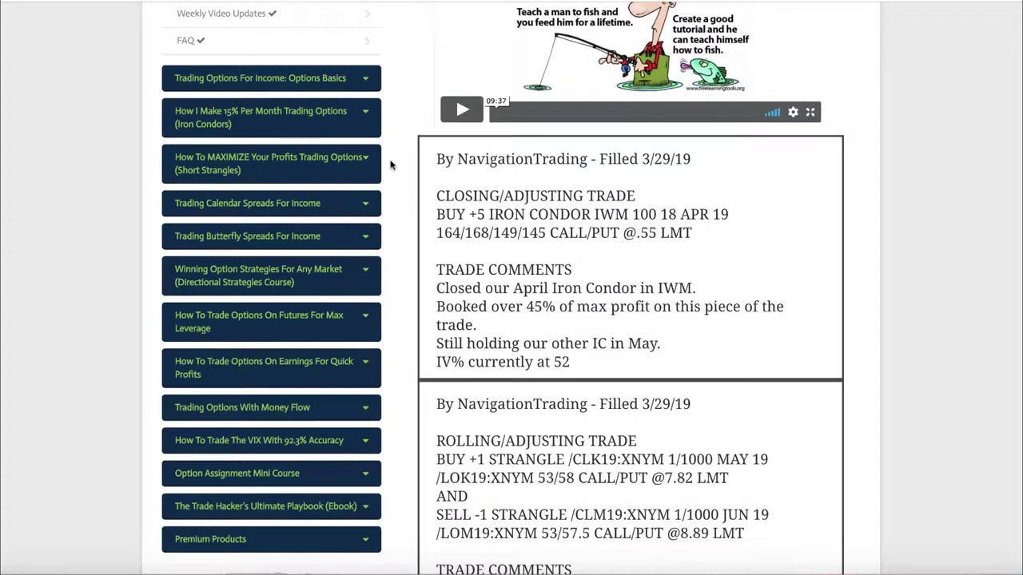
Go to Current Portfolio under NavigationALERTS and scroll through the listed open trades.
scroll(390, 164, "up", 3)
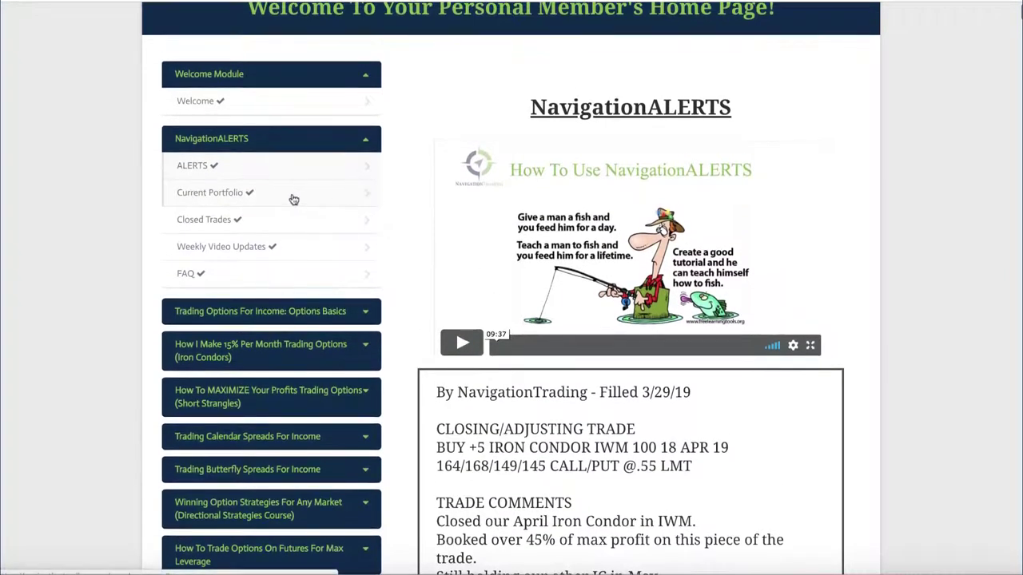
left_click(293, 198)
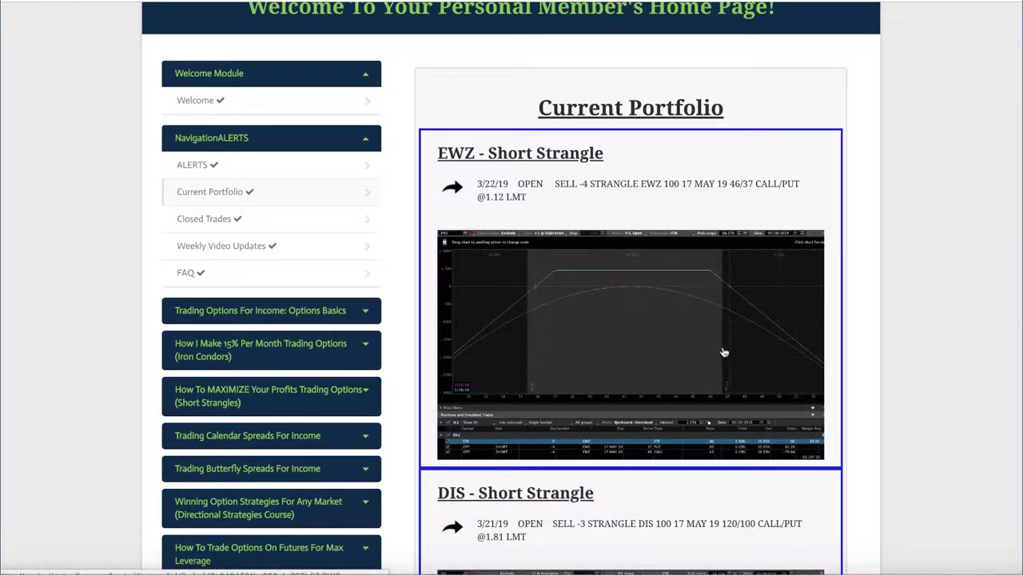
scroll(723, 351, "down", 7)
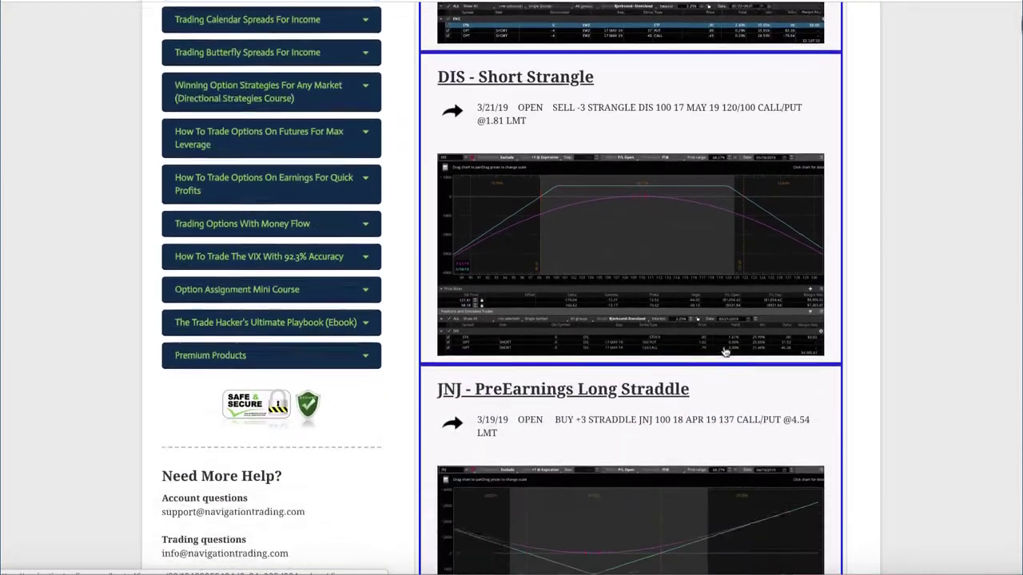
scroll(724, 352, "down", 5)
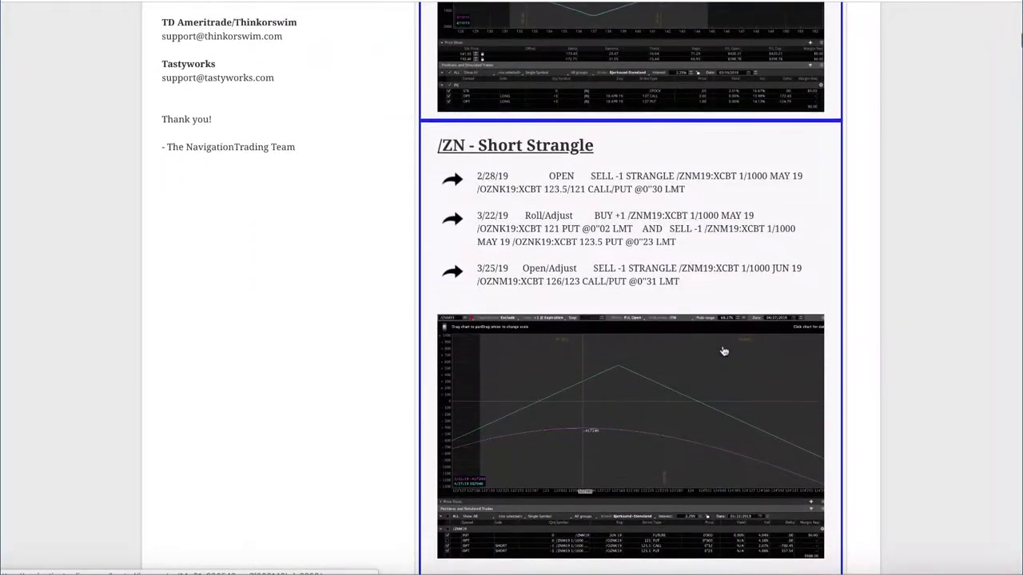
scroll(724, 351, "down", 7)
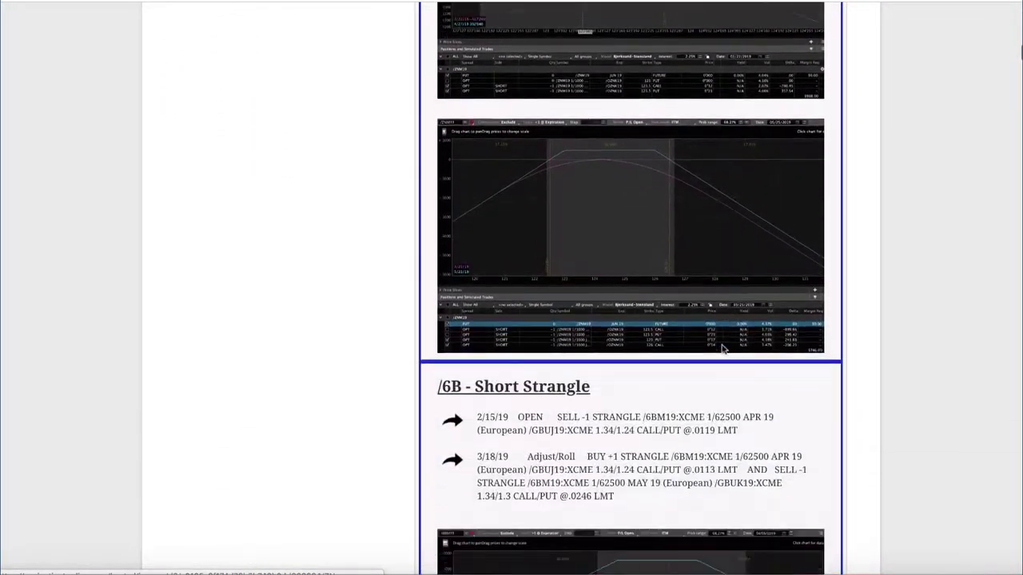
scroll(724, 349, "down", 3)
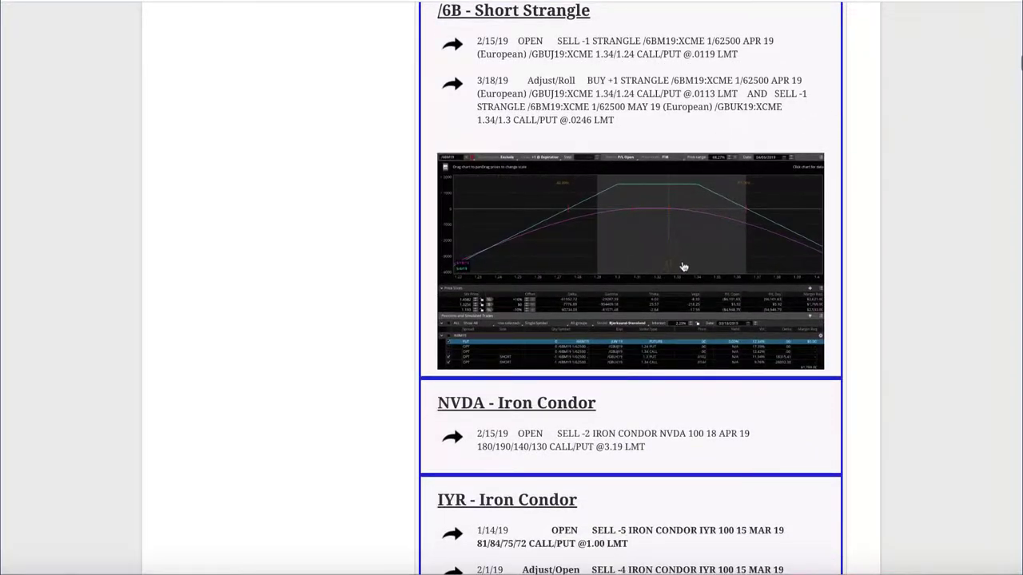
scroll(677, 270, "down", 1)
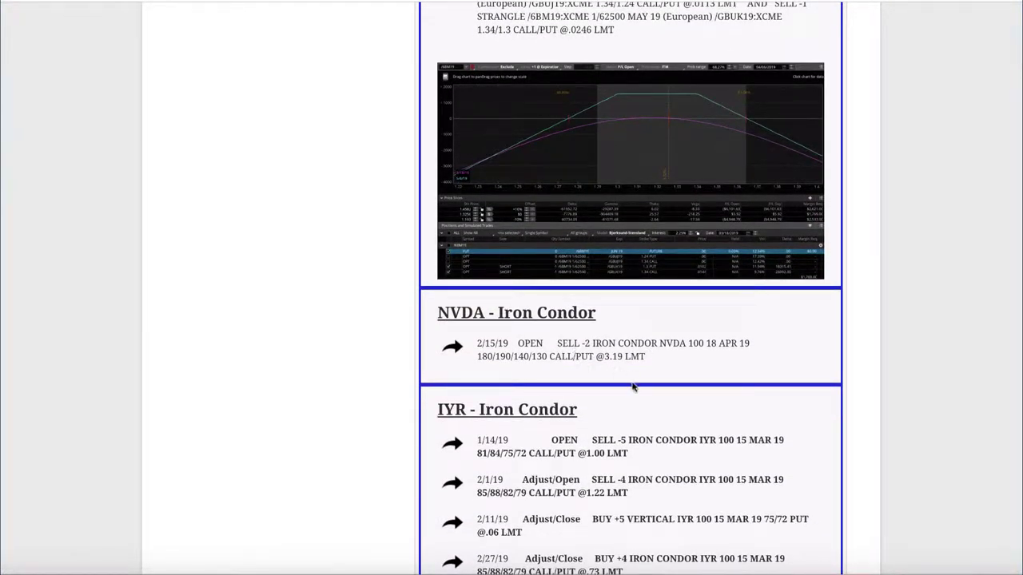
scroll(633, 387, "down", 4)
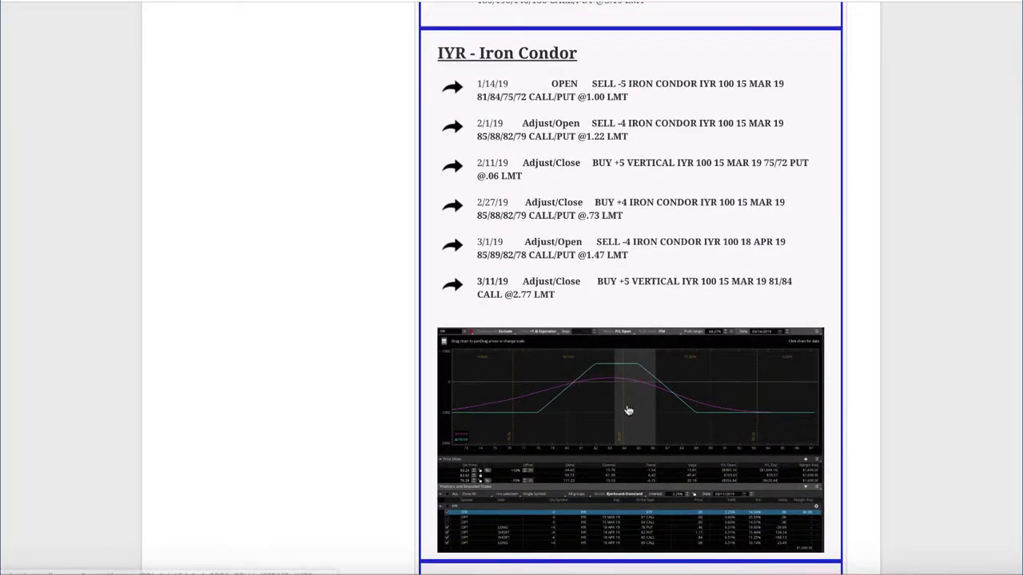
scroll(628, 410, "up", 15)
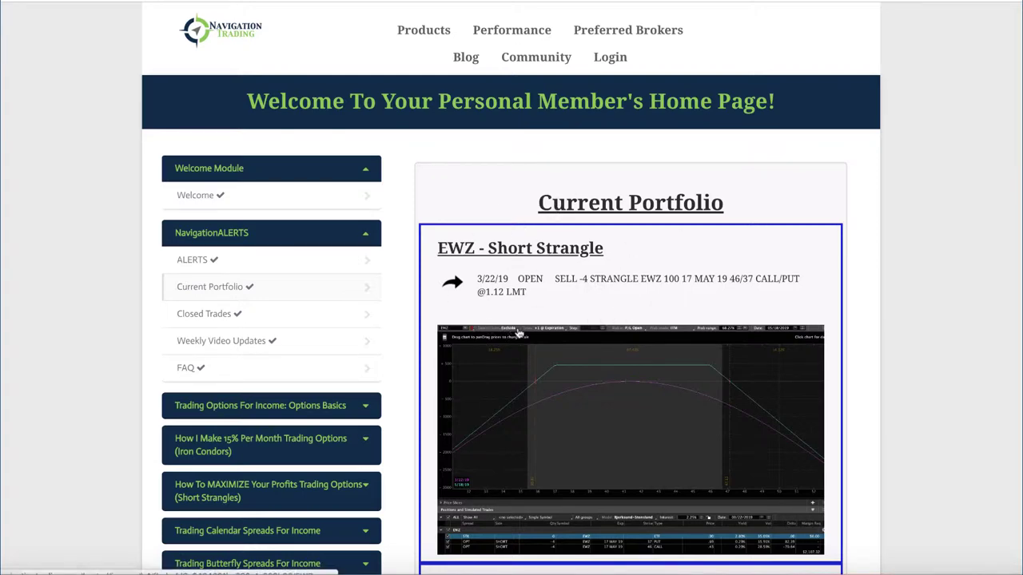
Enlarge the /ZN short strangle risk chart, close it, and return to the top of the page.
scroll(512, 333, "down", 5)
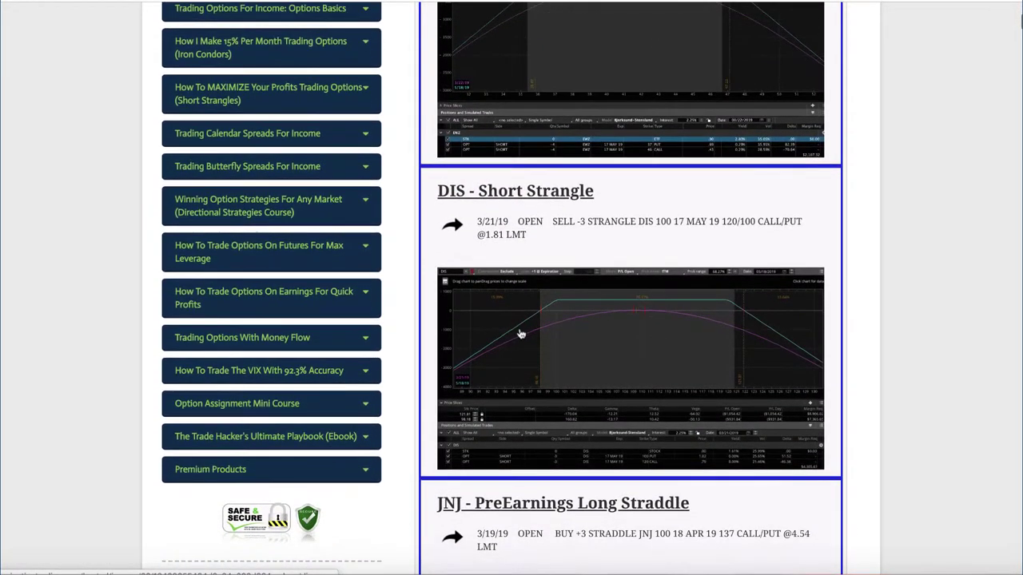
scroll(520, 334, "down", 6)
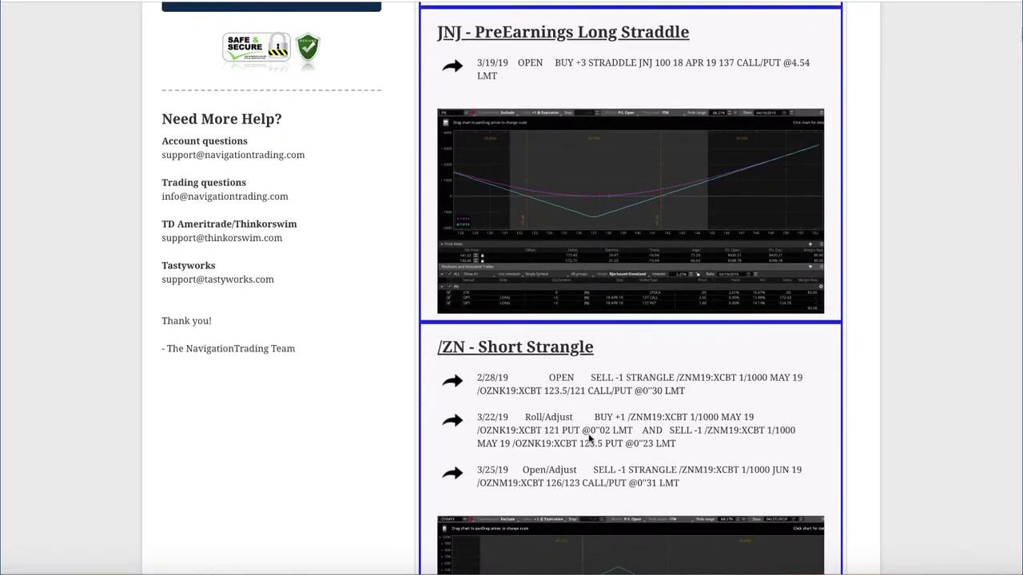
scroll(573, 461, "down", 2)
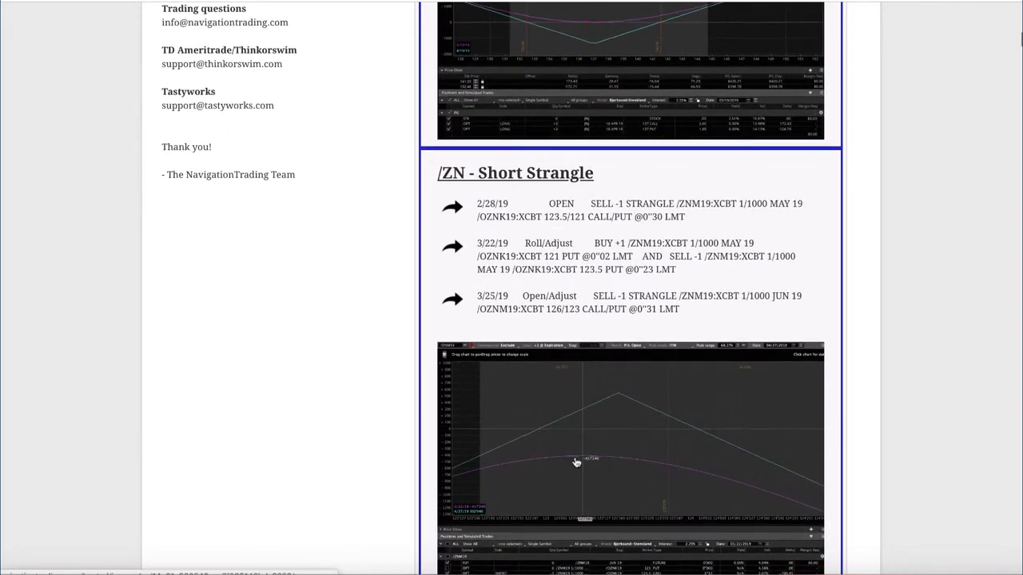
left_click(578, 461)
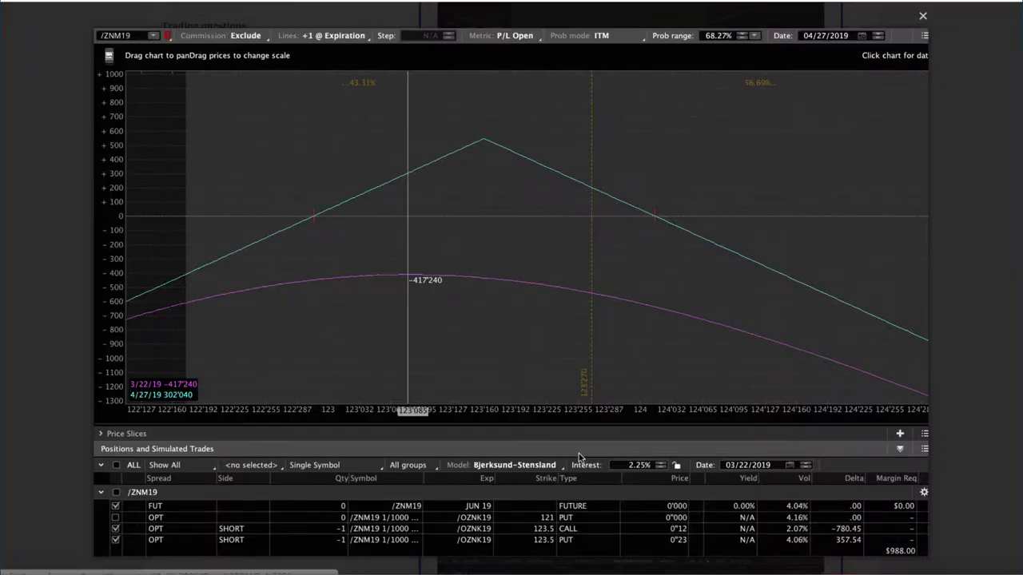
left_click(74, 219)
scroll(759, 344, "up", 10)
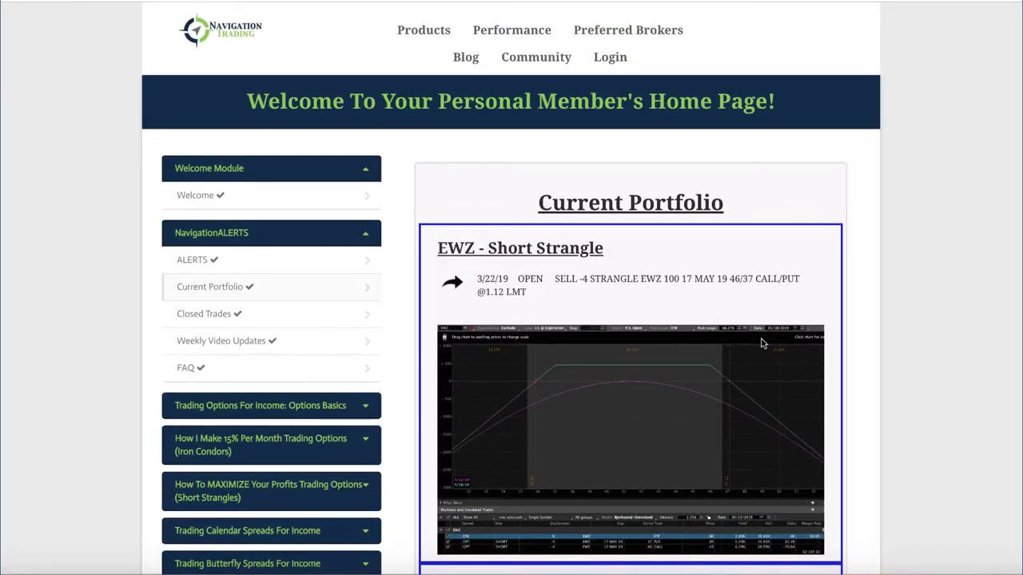